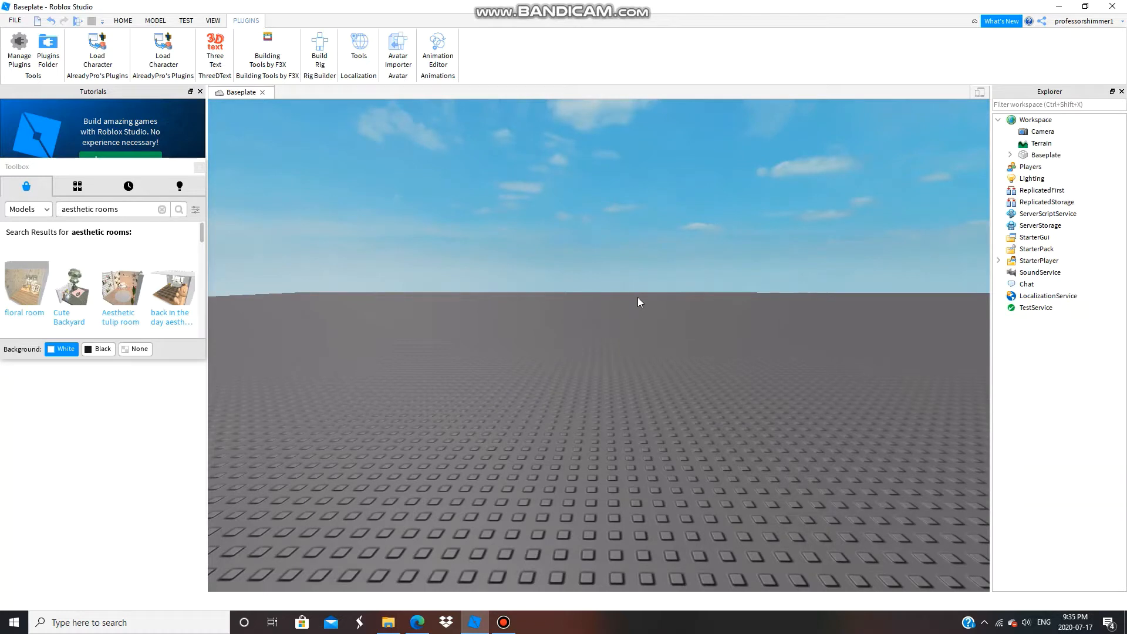
- Insert the aesthetic gray room model onto the baseplate, look inside it and delete it
scroll(66, 300, down, 2)
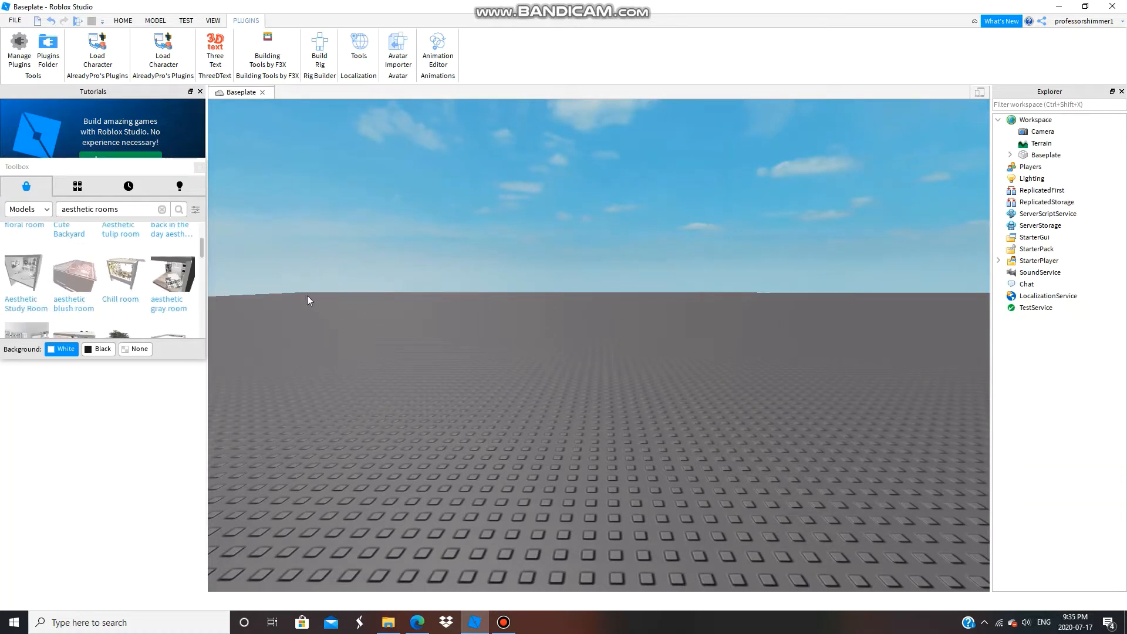
right_drag(367, 294, 366, 293)
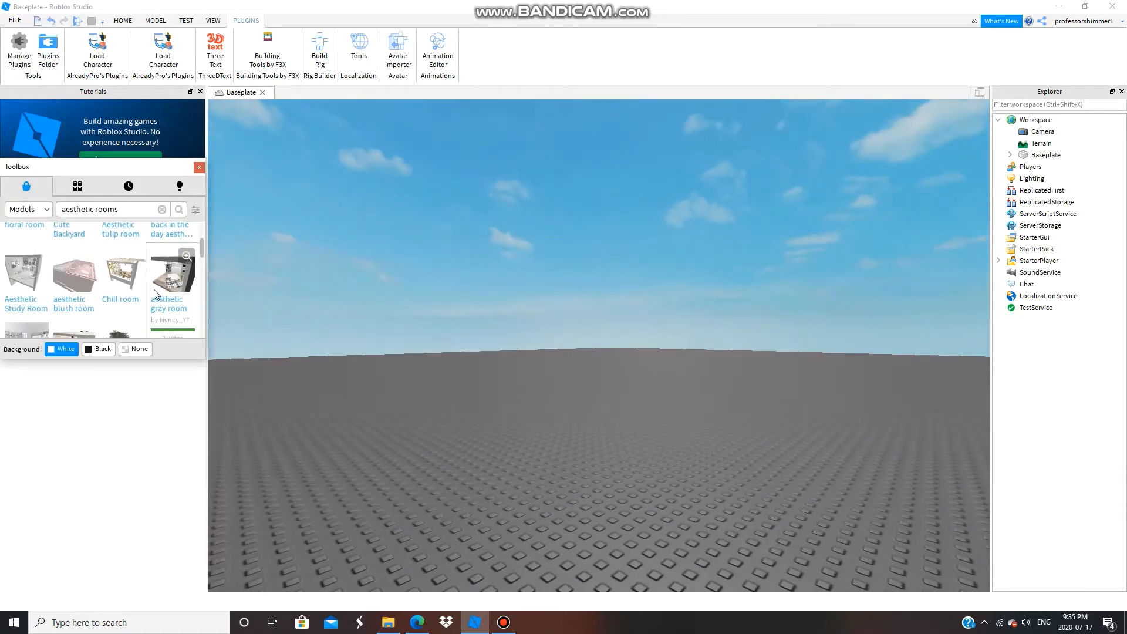
right_drag(518, 445, 516, 444)
scroll(708, 426, up, 5)
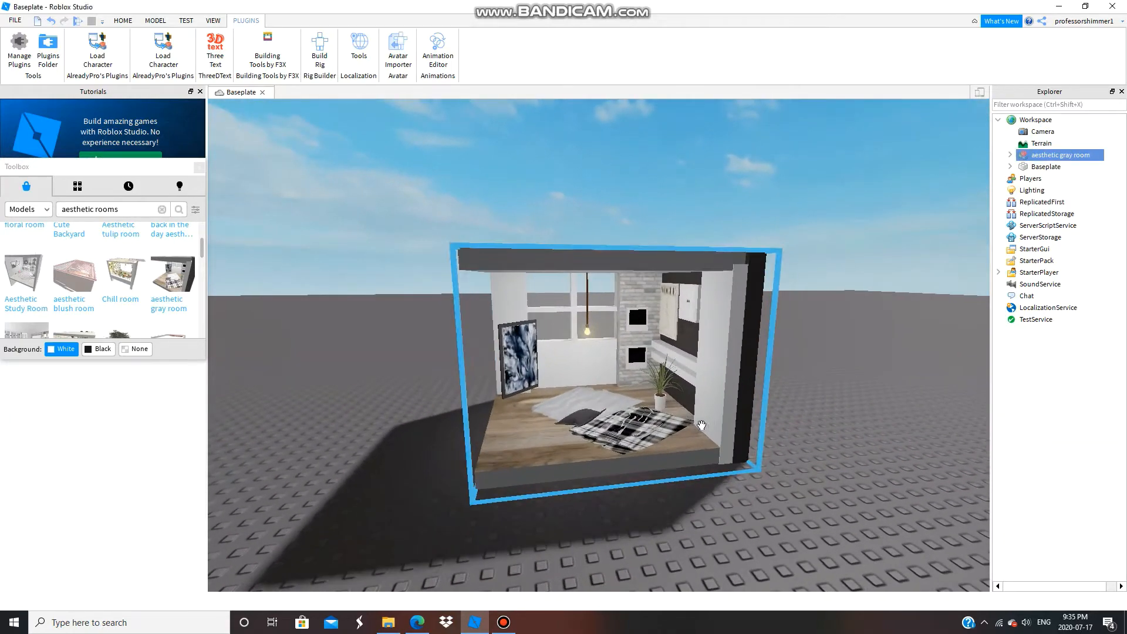
scroll(661, 425, down, 6)
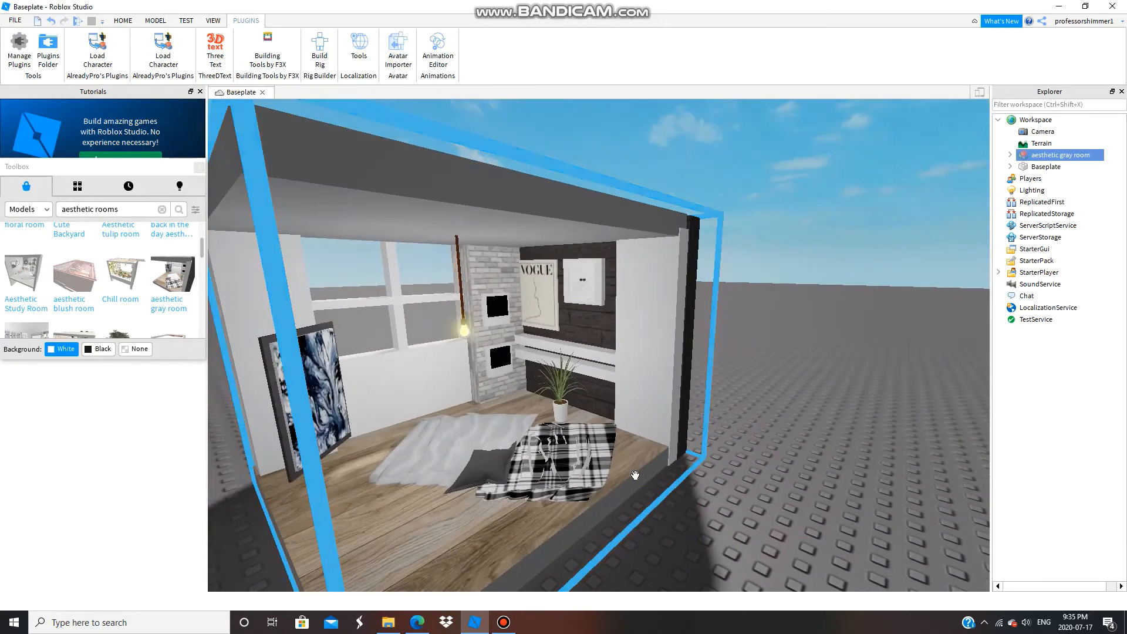
key(Delete)
- Browse more aesthetic room models and search the model library for "purple aesthetic rooms"
scroll(140, 304, down, 3)
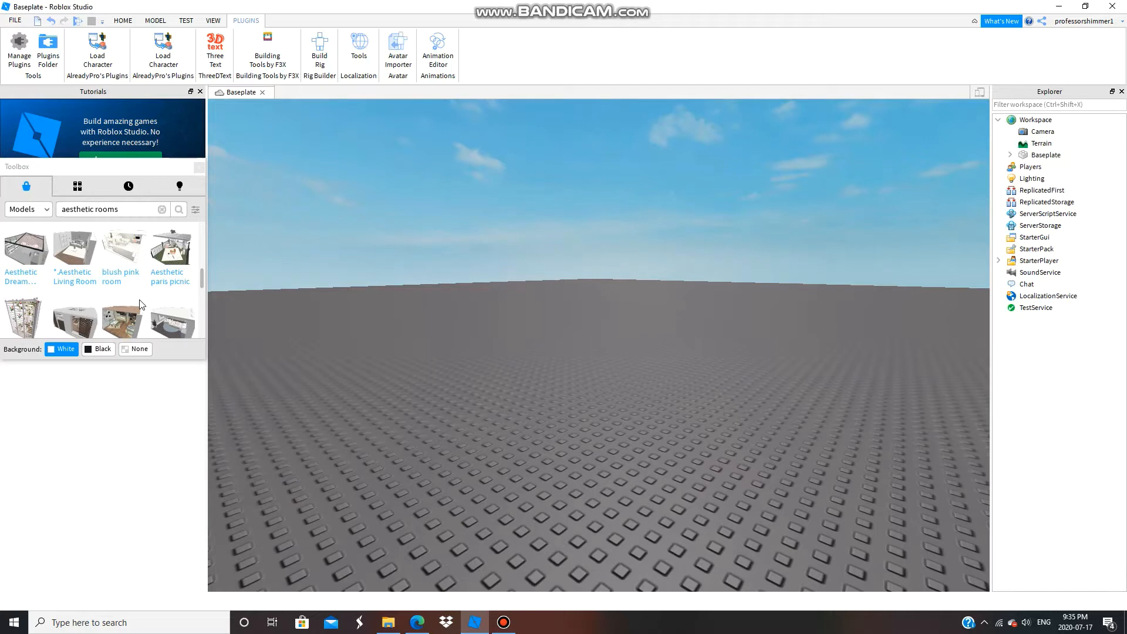
scroll(100, 250, up, 5)
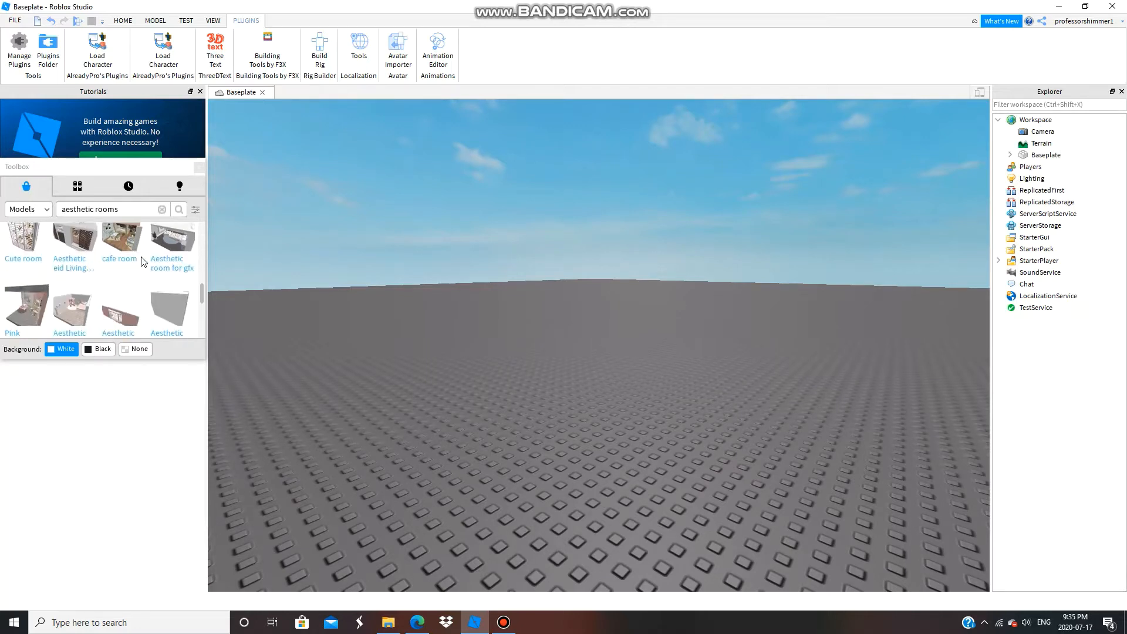
click(61, 211)
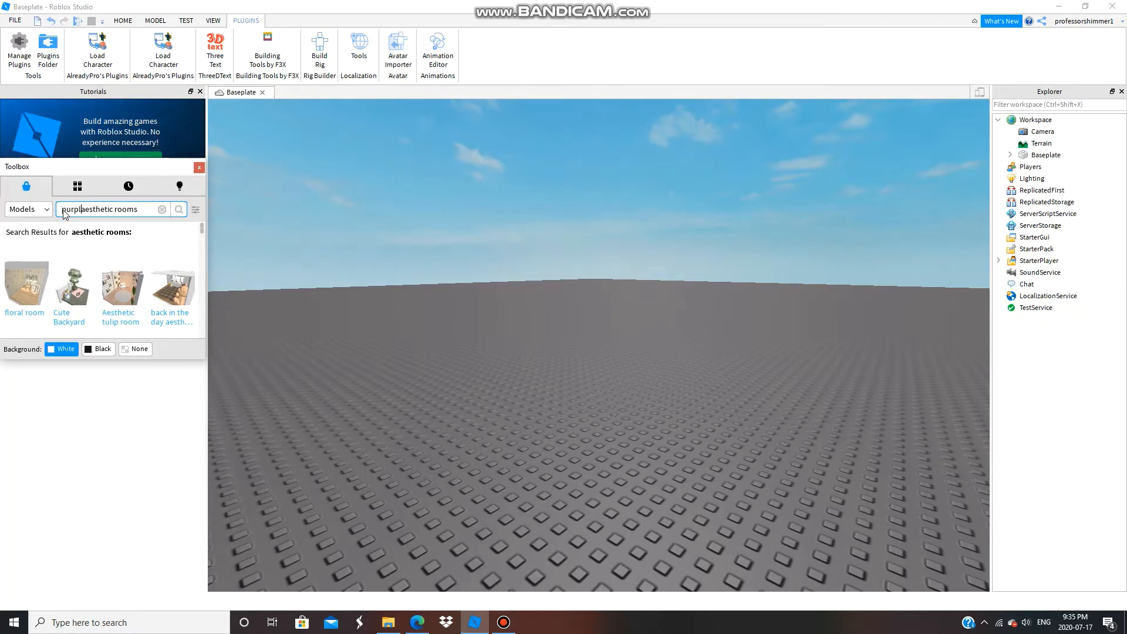
key(Return)
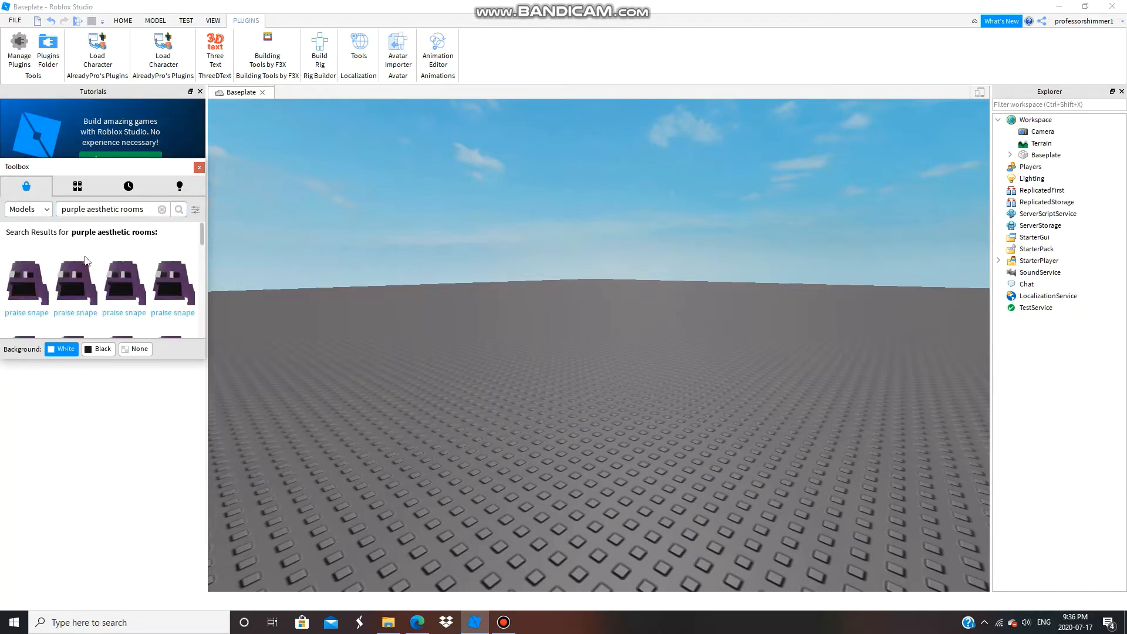
scroll(85, 260, down, 2)
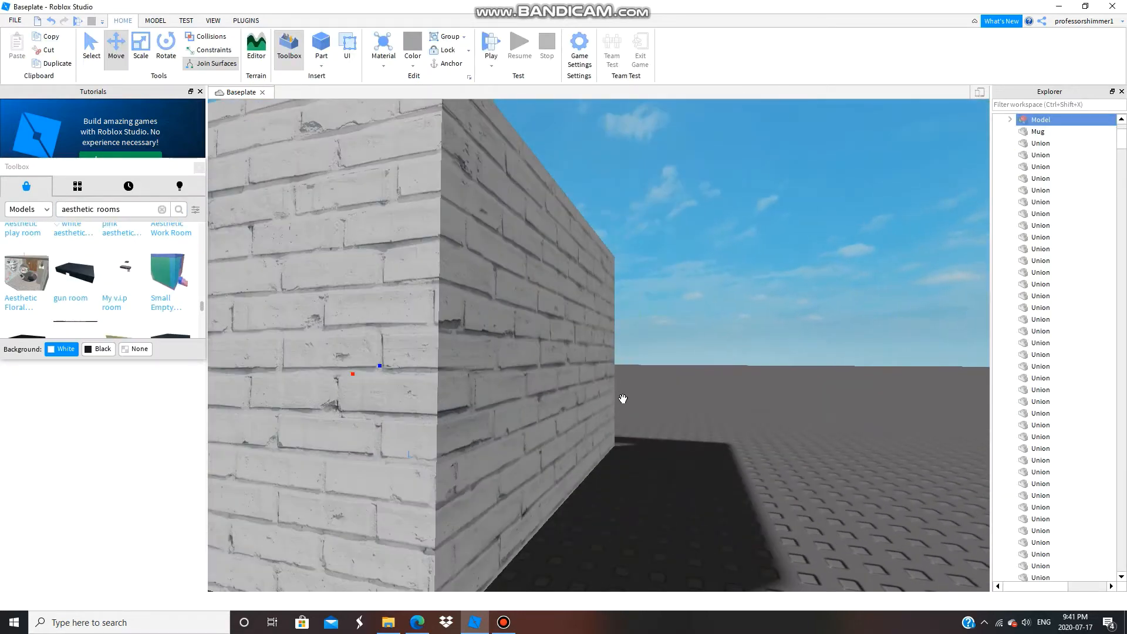
- Examine the inserted bedroom's interior, including the side table, wall photos and the items on the dresser
mouse_move(622, 399)
right_down()
mouse_move(566, 392)
mouse_move(624, 398)
right_up()
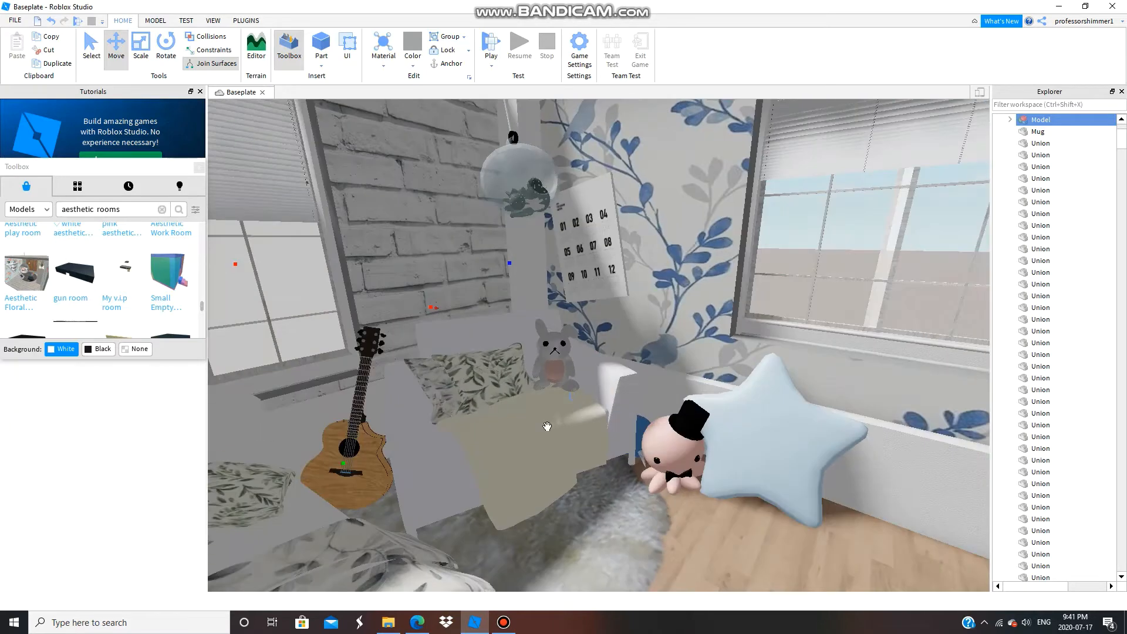
right_drag(450, 448, 612, 429)
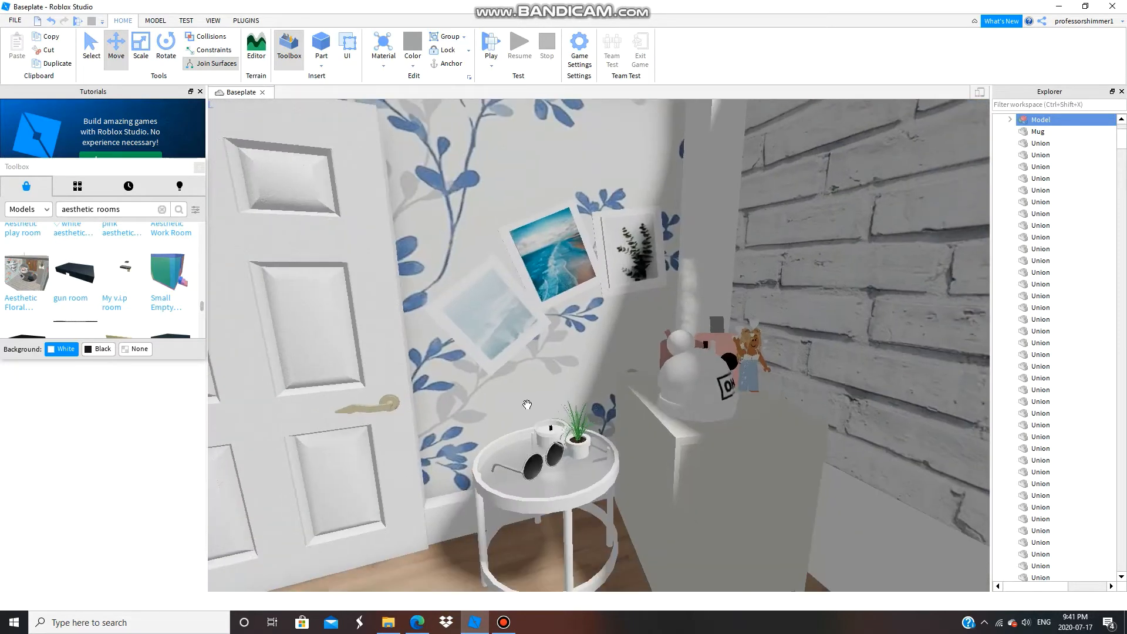
scroll(760, 381, down, 1)
right_drag(760, 380, 760, 380)
scroll(760, 381, up, 8)
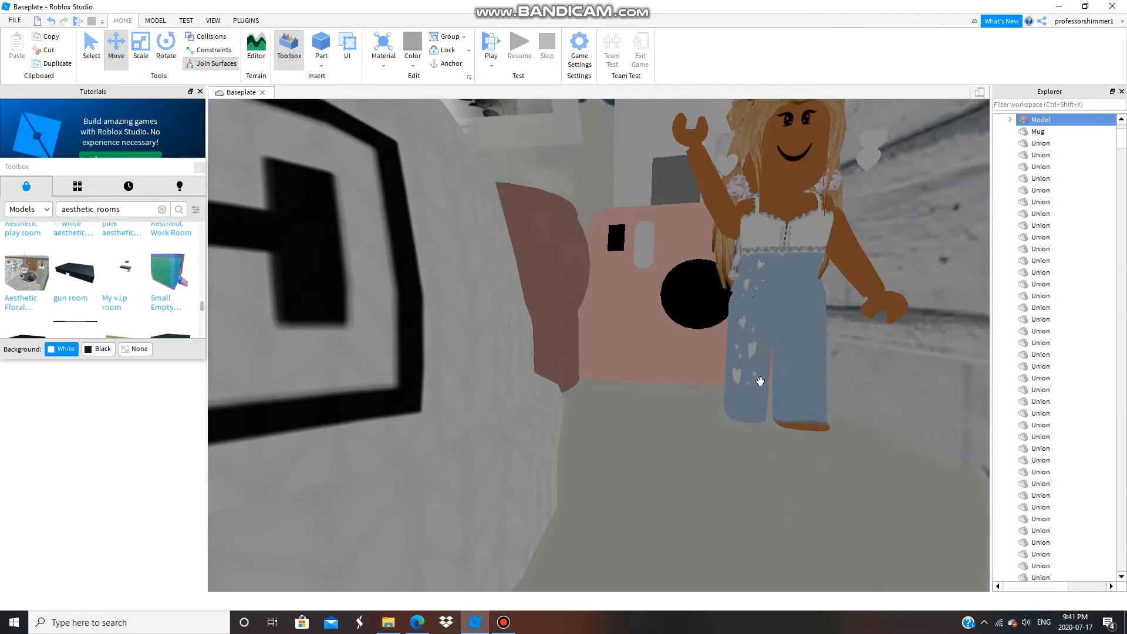
scroll(672, 295, down, 3)
scroll(665, 309, up, 5)
scroll(672, 290, down, 5)
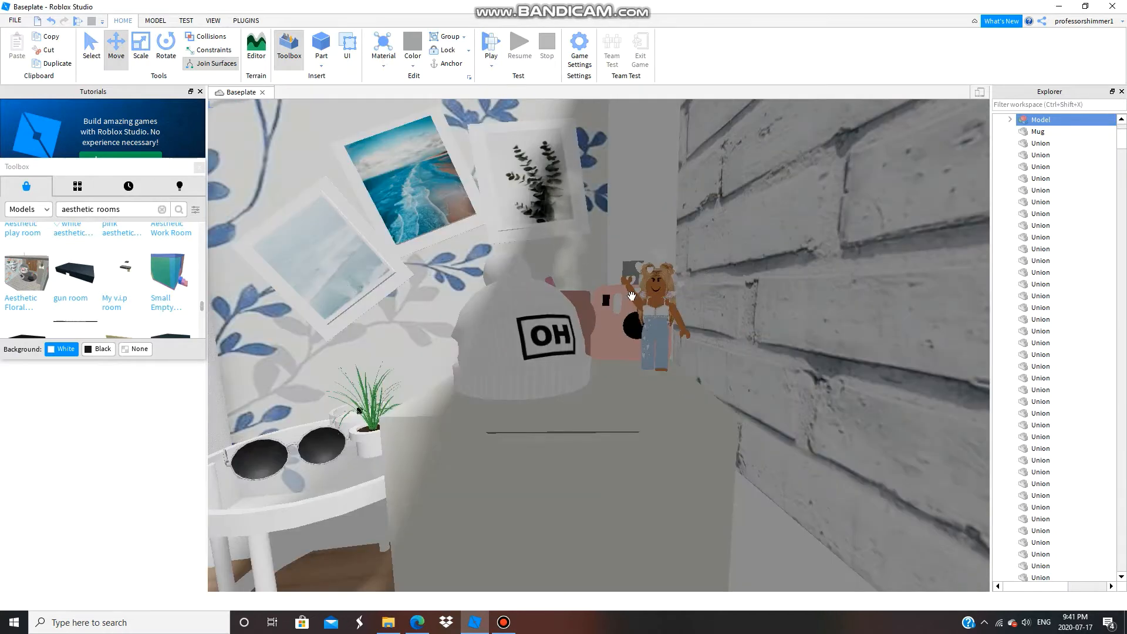
mouse_move(639, 332)
right_down()
mouse_move(649, 349)
mouse_move(638, 348)
right_up()
scroll(638, 348, up, 3)
middle_drag(637, 348, 515, 338)
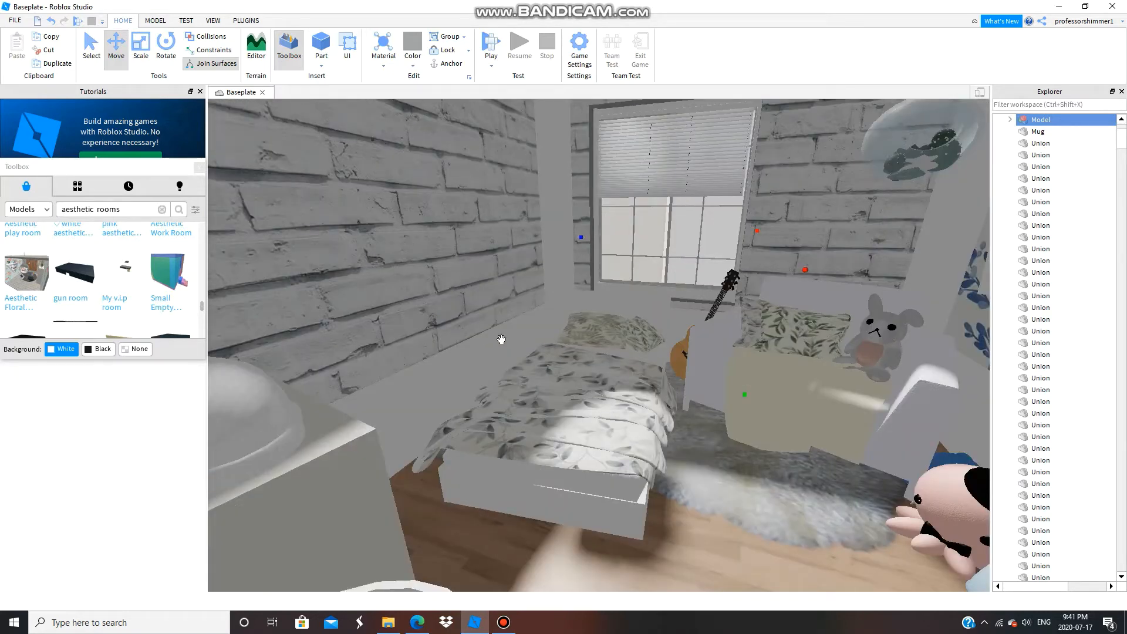
- Examine the bedroom's beds, guitar and windows, and view its brick walls from inside and outside
right_drag(538, 356, 538, 359)
scroll(538, 359, down, 5)
scroll(537, 359, up, 10)
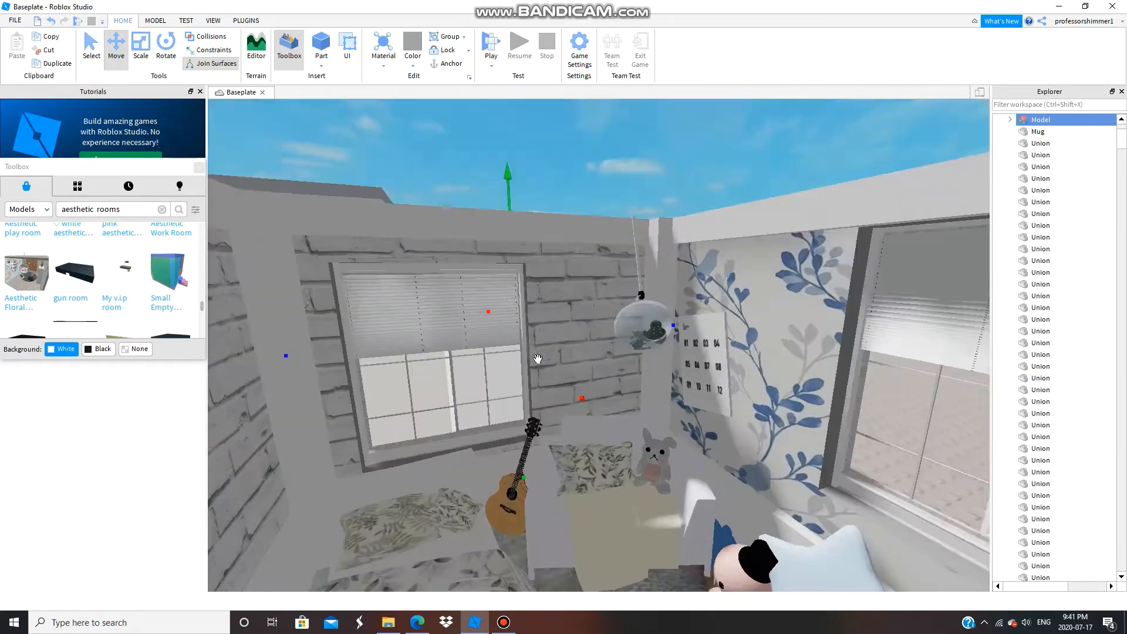
scroll(537, 359, down, 8)
scroll(537, 358, up, 6)
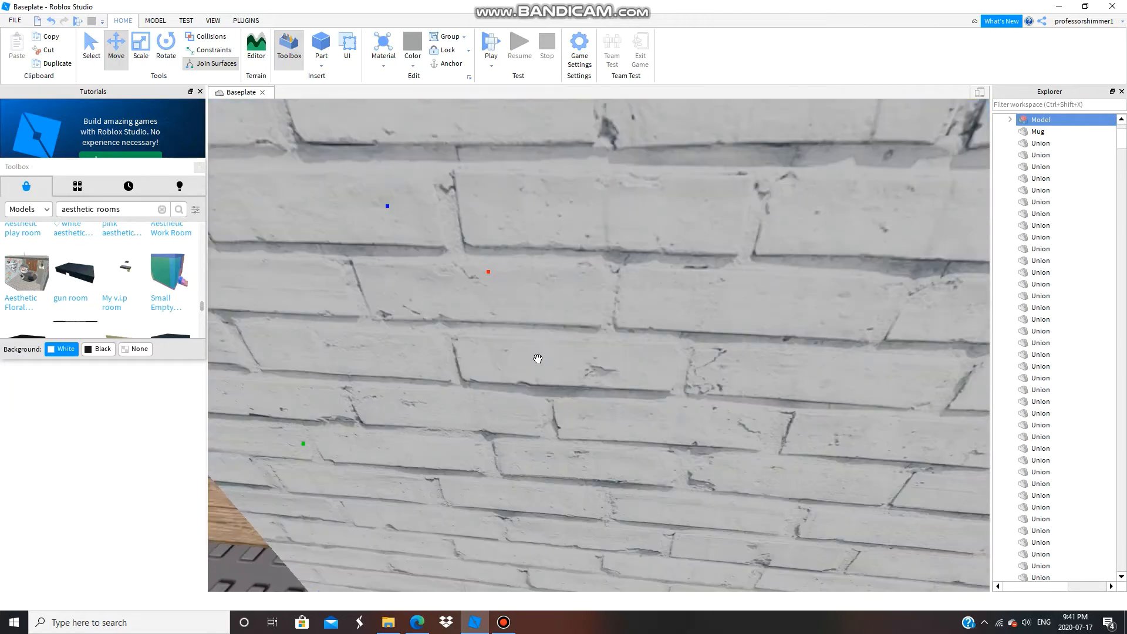
scroll(537, 358, down, 6)
right_drag(538, 358, 669, 410)
scroll(520, 367, down, 3)
scroll(520, 367, up, 3)
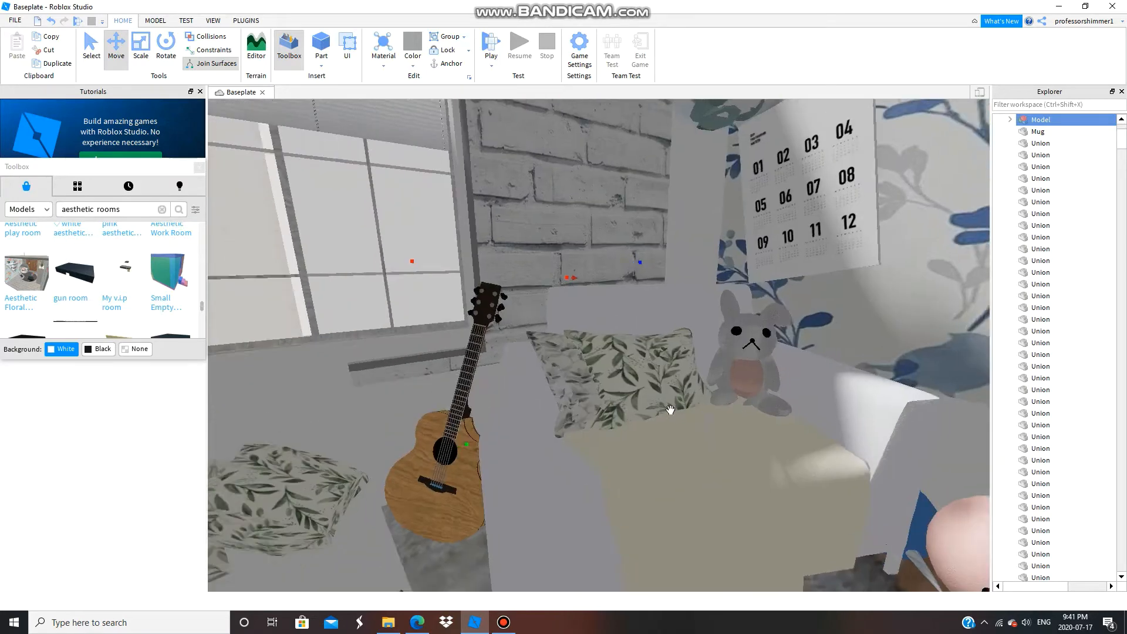
scroll(716, 409, down, 3)
scroll(784, 420, down, 10)
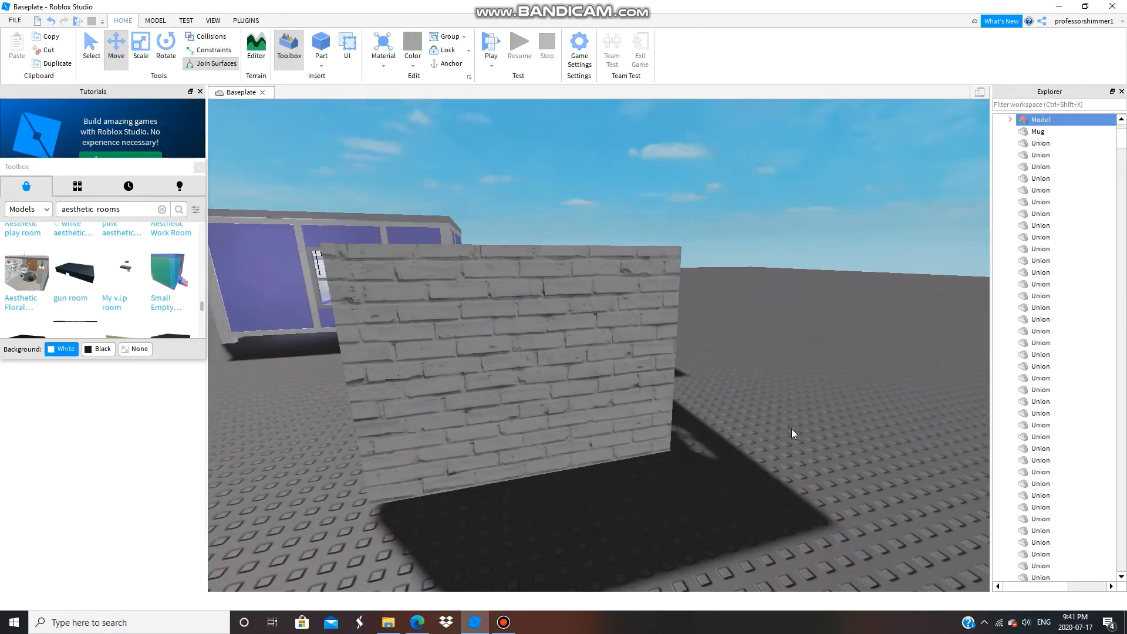
scroll(438, 347, up, 10)
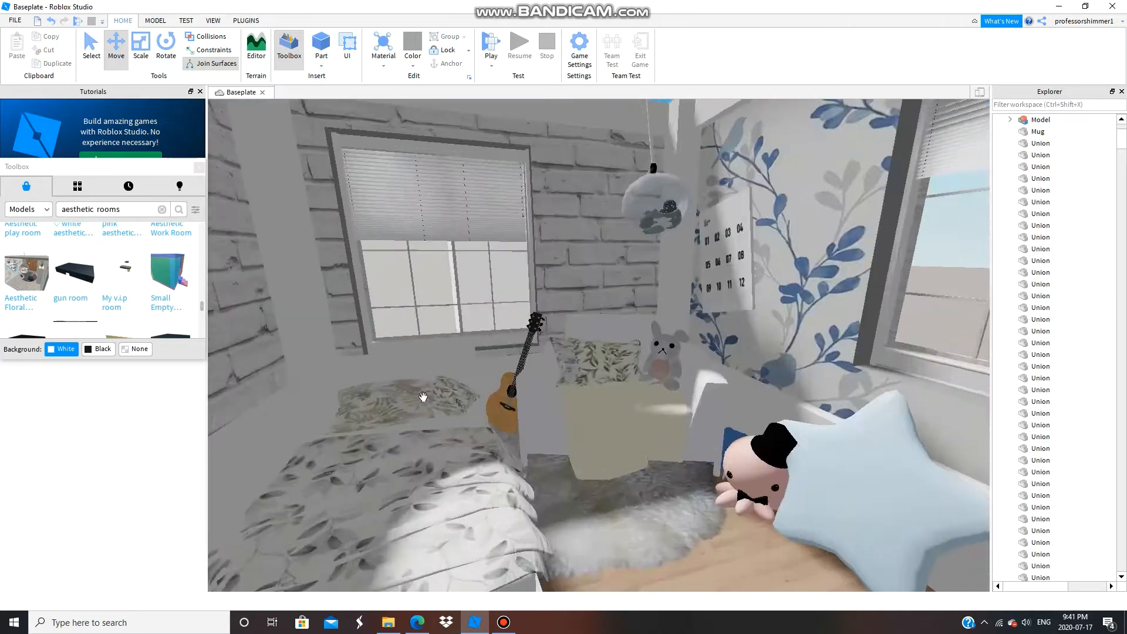
key(s)
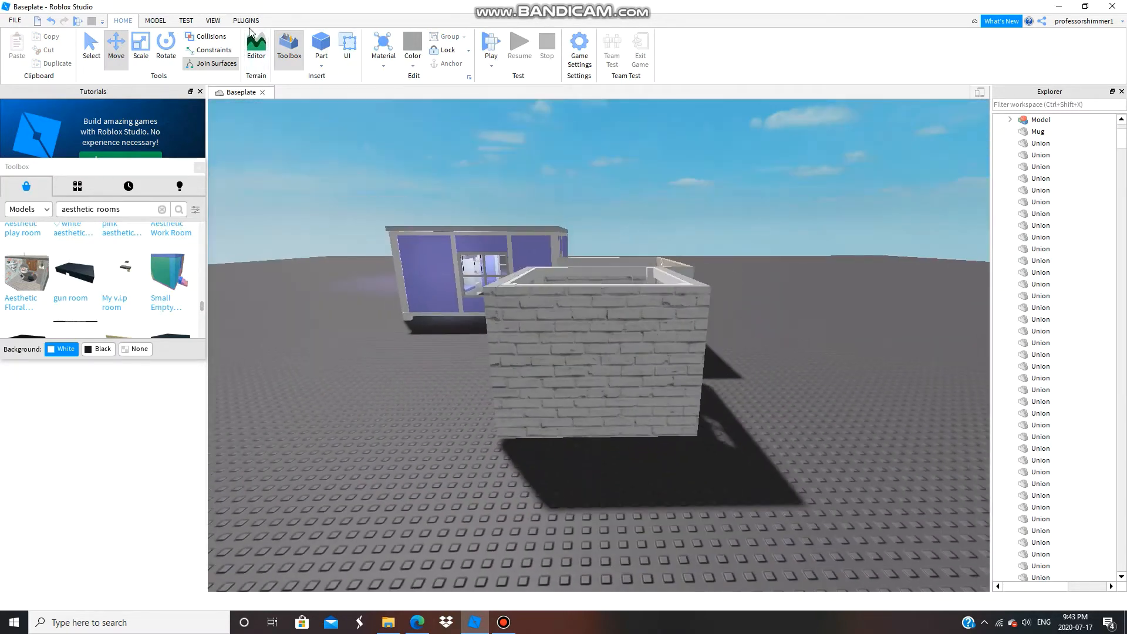
key(w)
- Search the plugin library for "load character"
click(249, 23)
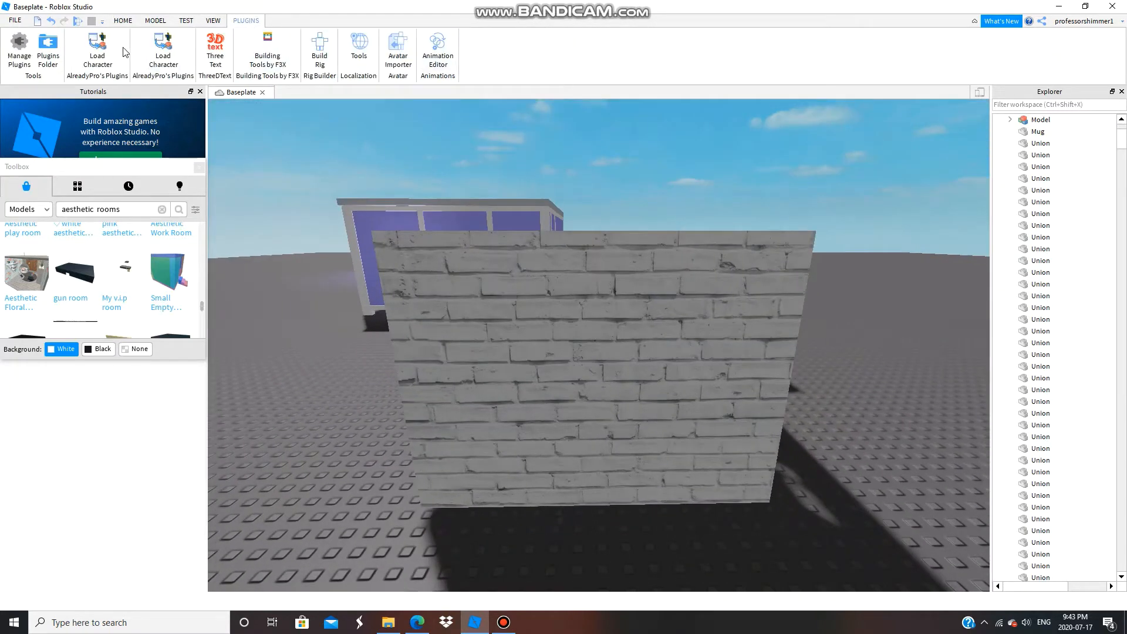
click(10, 209)
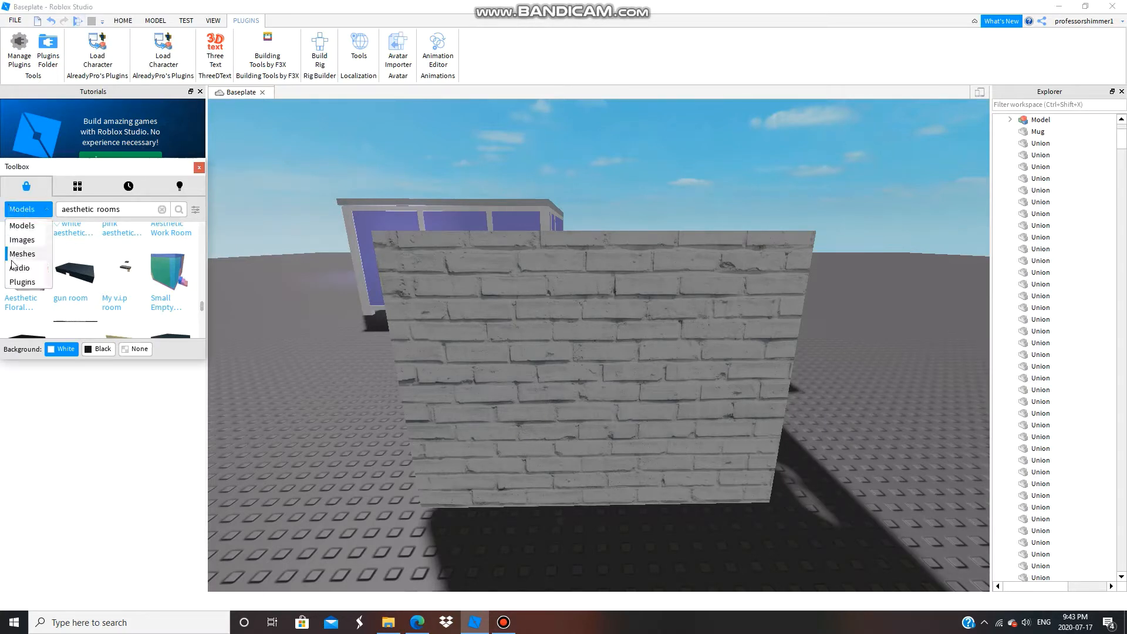
click(13, 283)
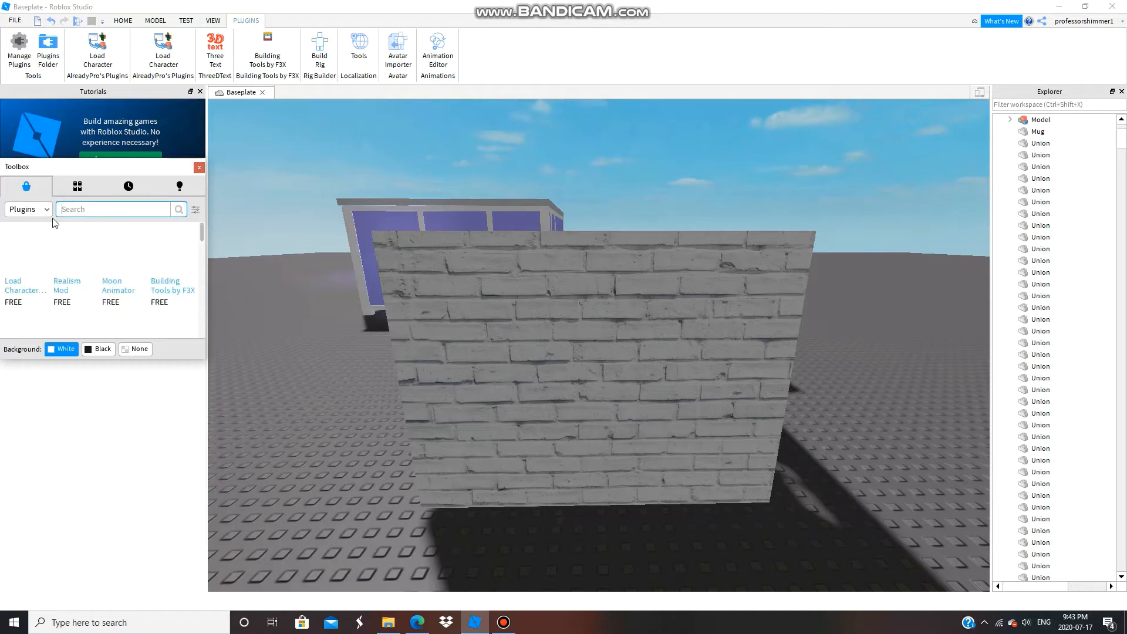
text(load character)
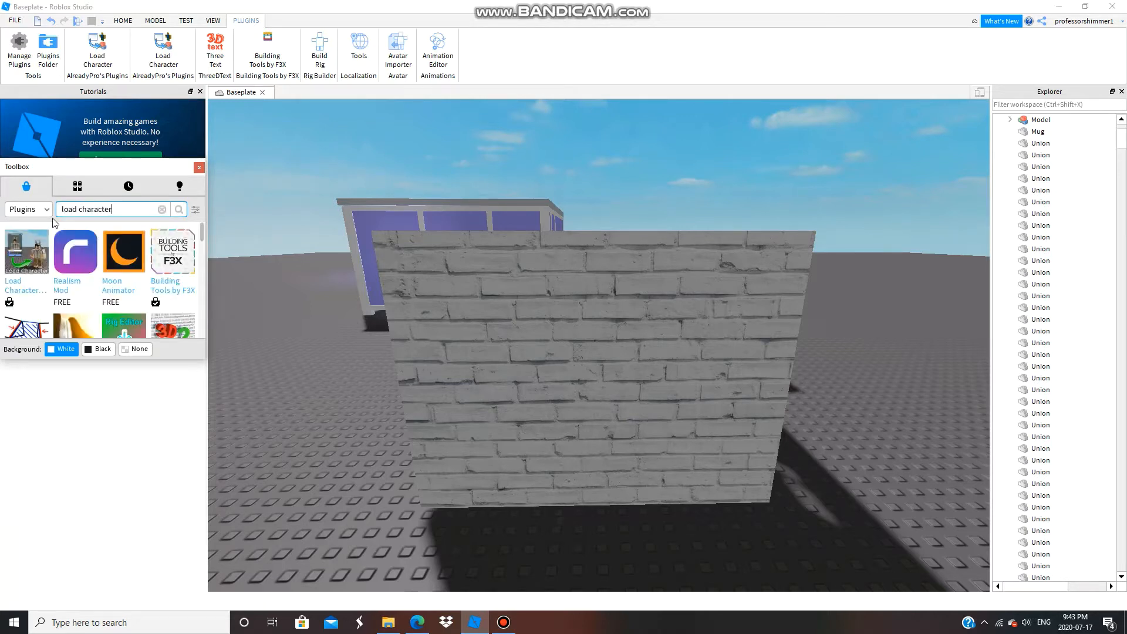
key(Return)
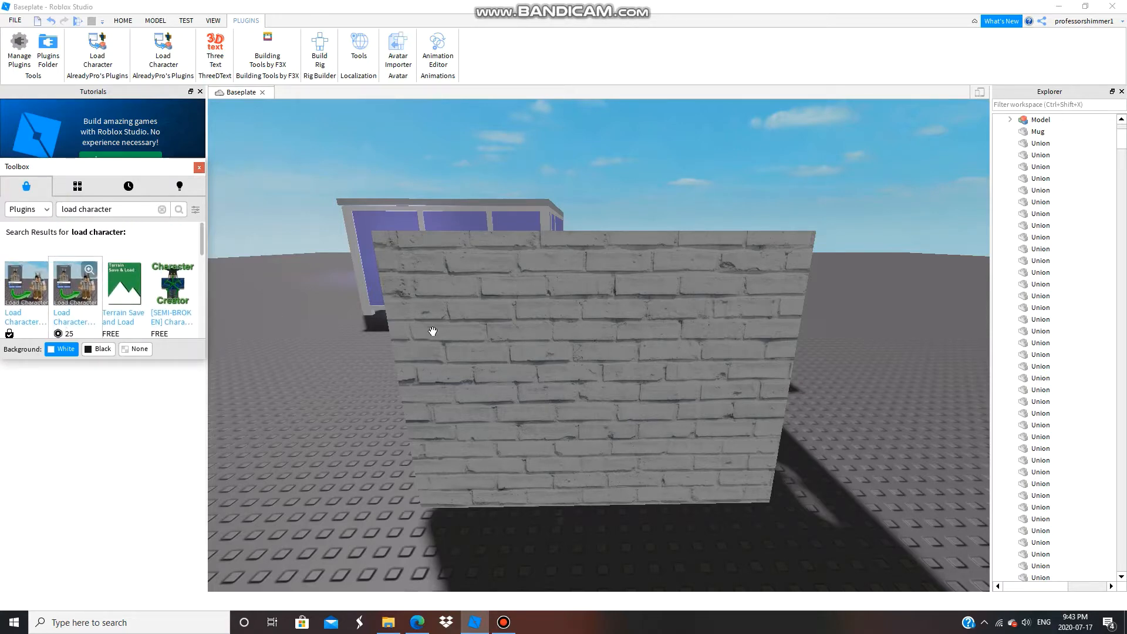
right_drag(684, 428, 682, 428)
scroll(683, 427, up, 4)
scroll(691, 427, down, 3)
scroll(683, 427, up, 2)
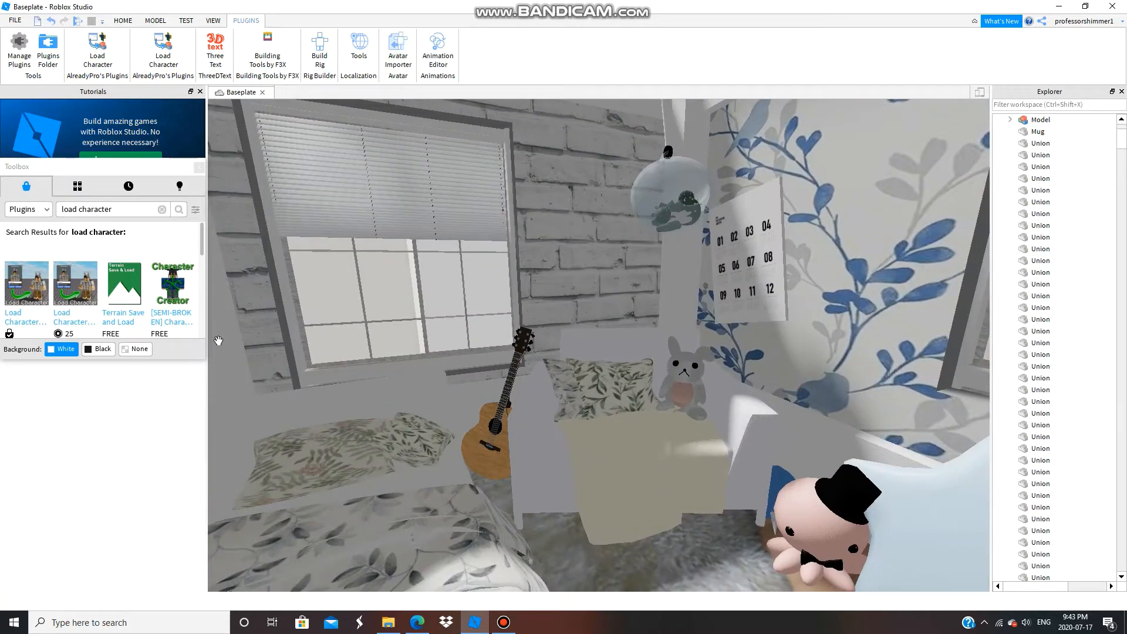
scroll(158, 310, down, 2)
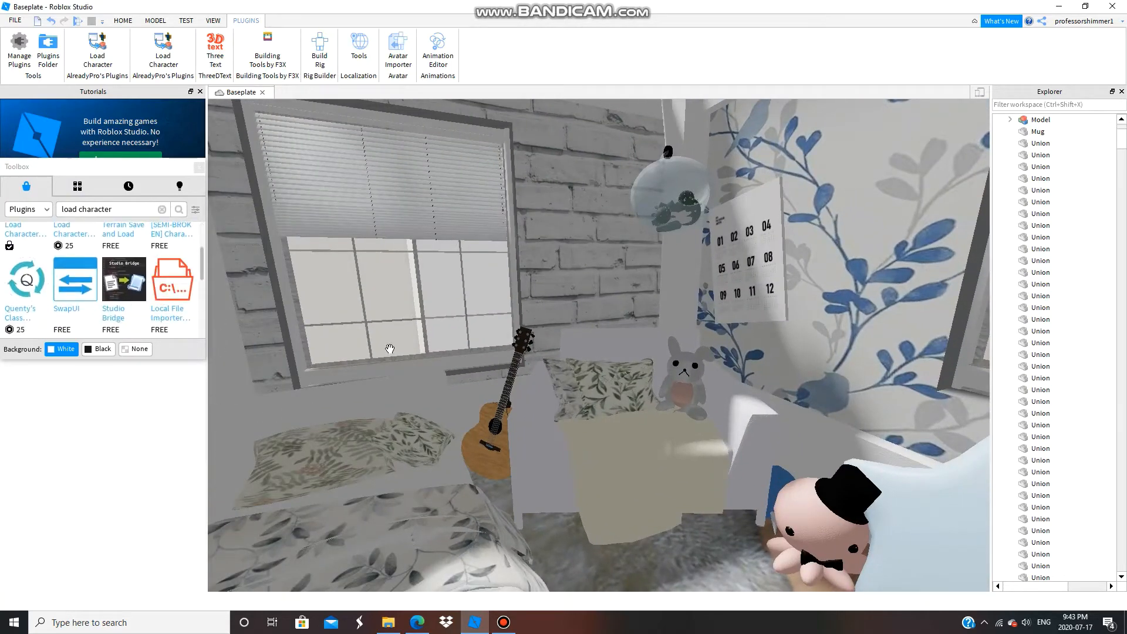
key(s)
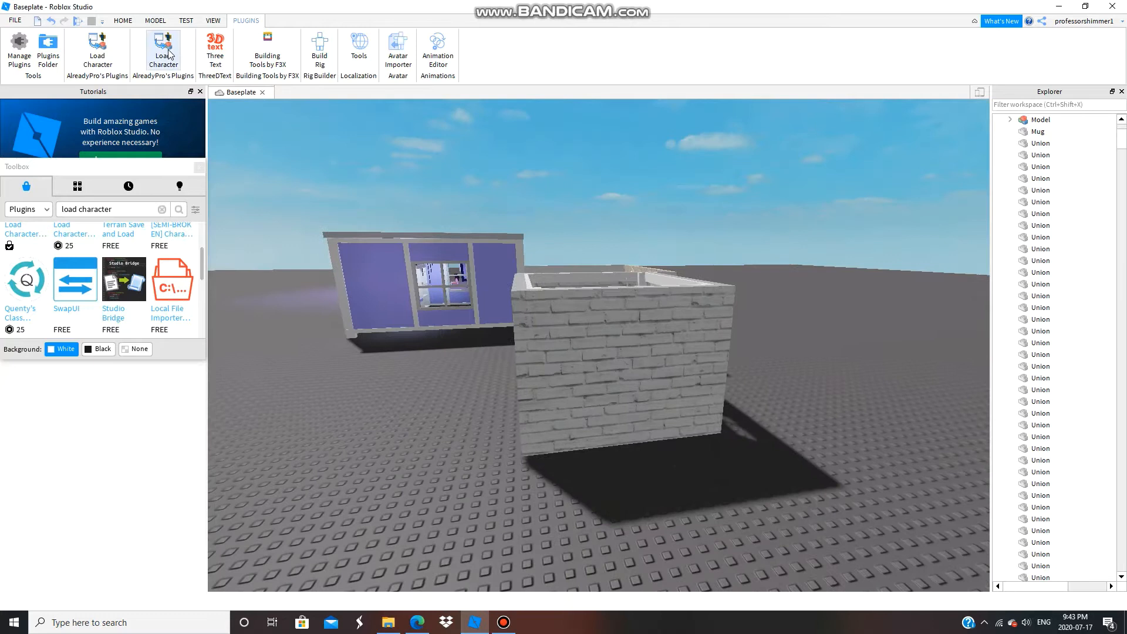
- Start the Load Character plugin and enter the player's username as the avatar to load
click(164, 51)
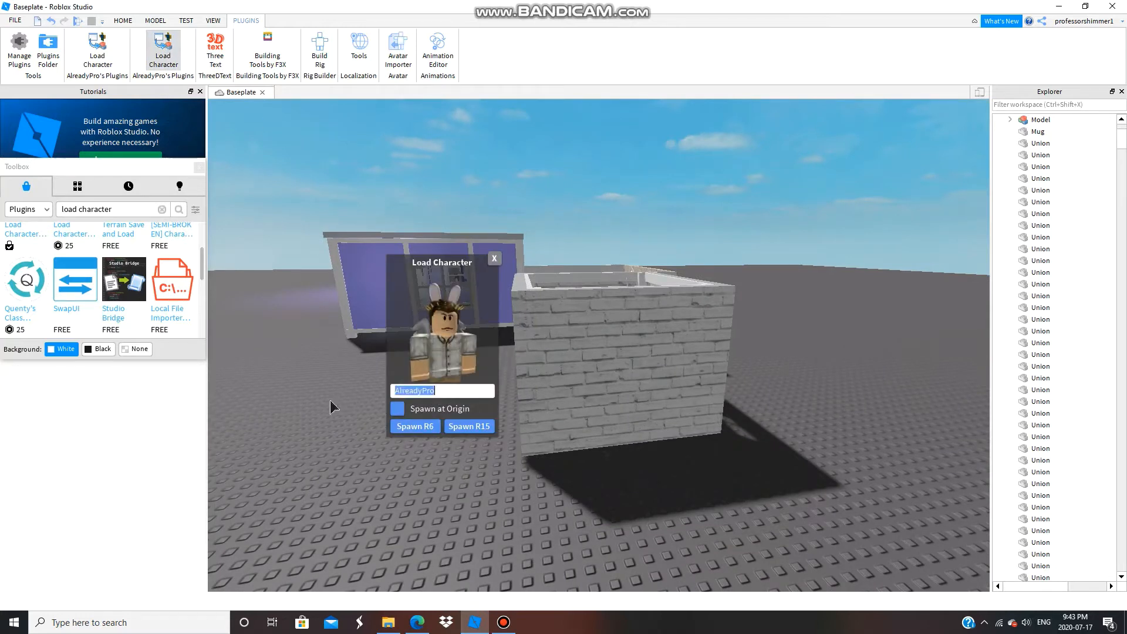
text(profeso)
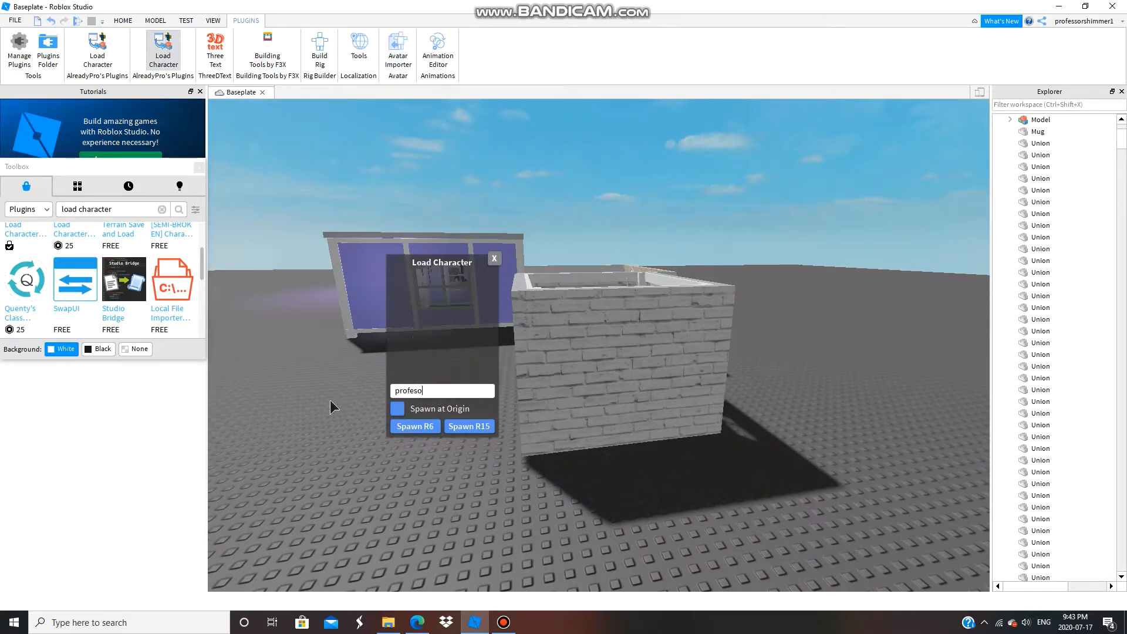
text(rsh)
key(BackSpace)
key(BackSpace)
key(BackSpace)
key(BackSpace)
text(sor)
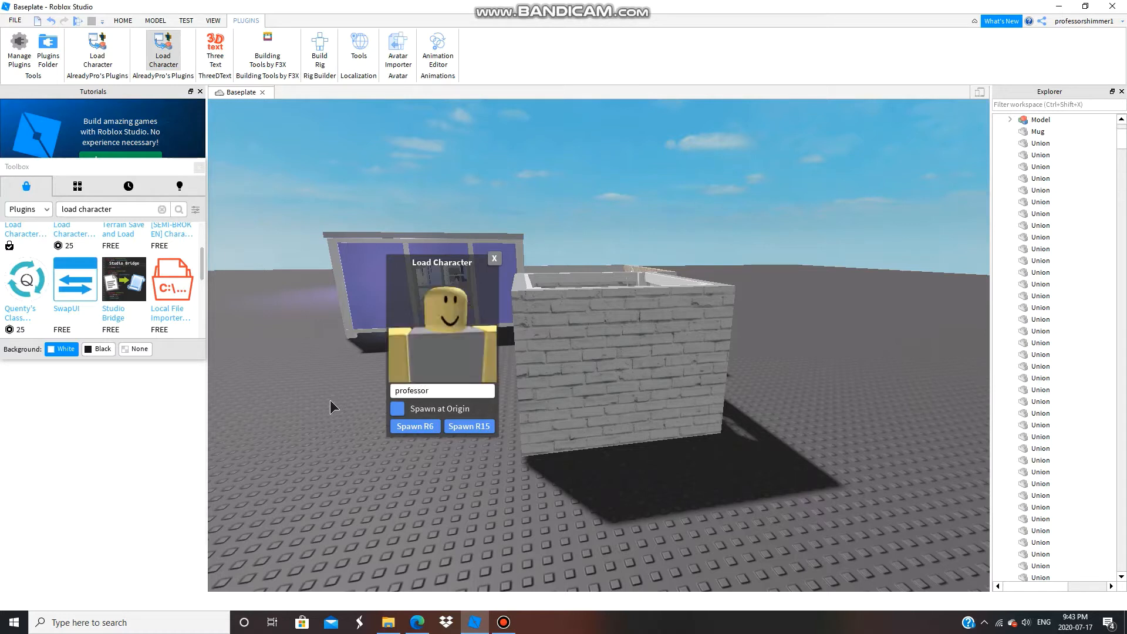
text(shimmer)
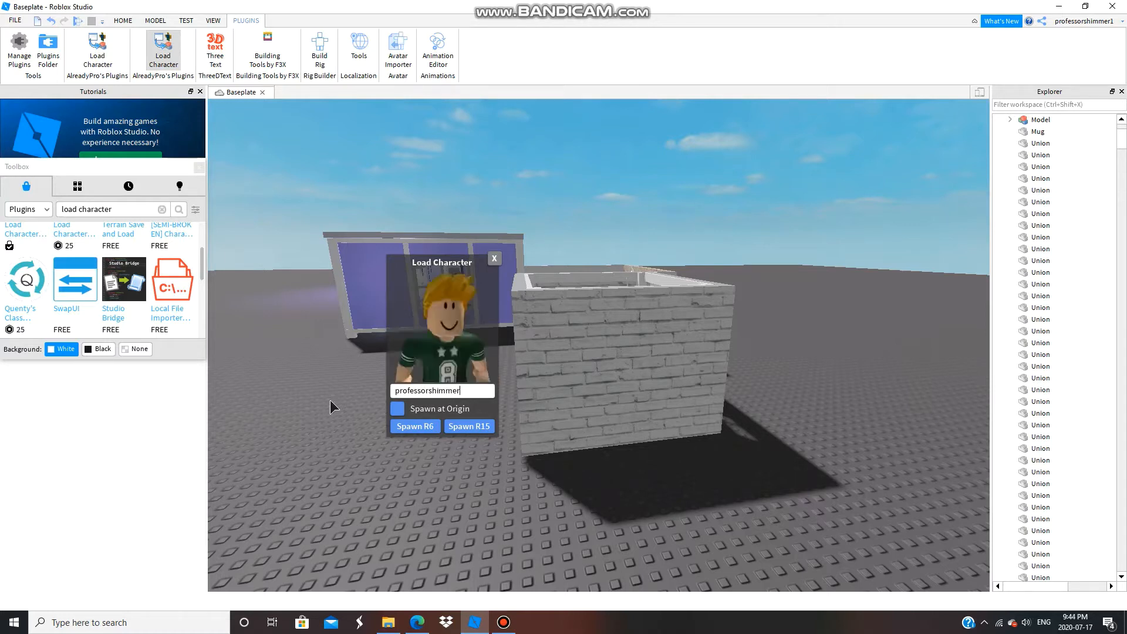
text(1)
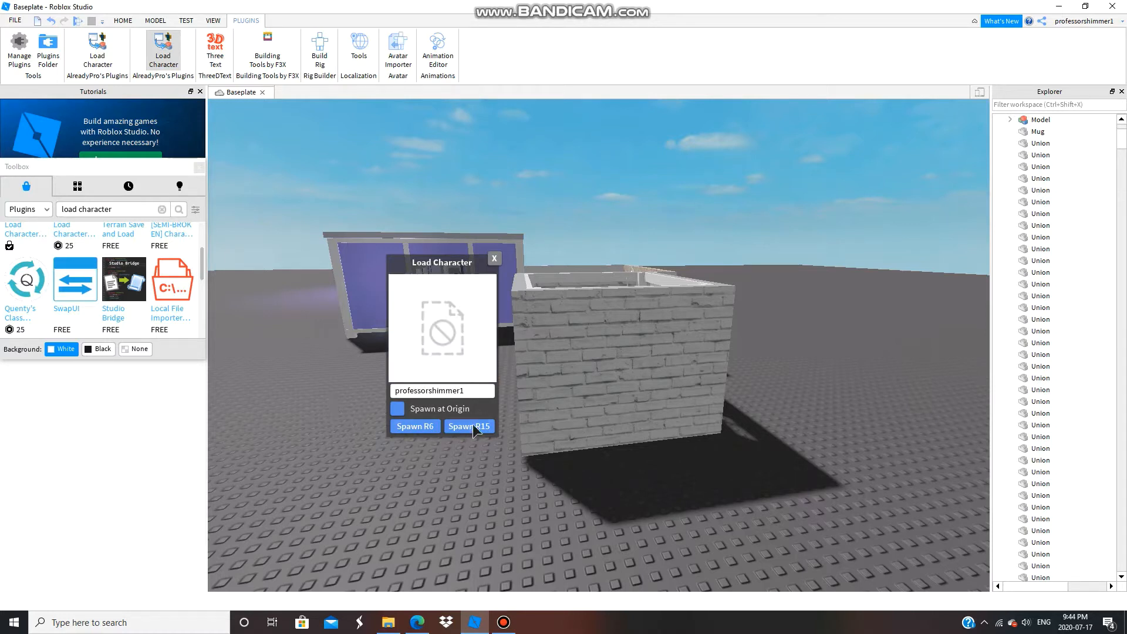
- Spawn the avatar as an R15 character, close the Load Character dialog and deselect the character
click(473, 426)
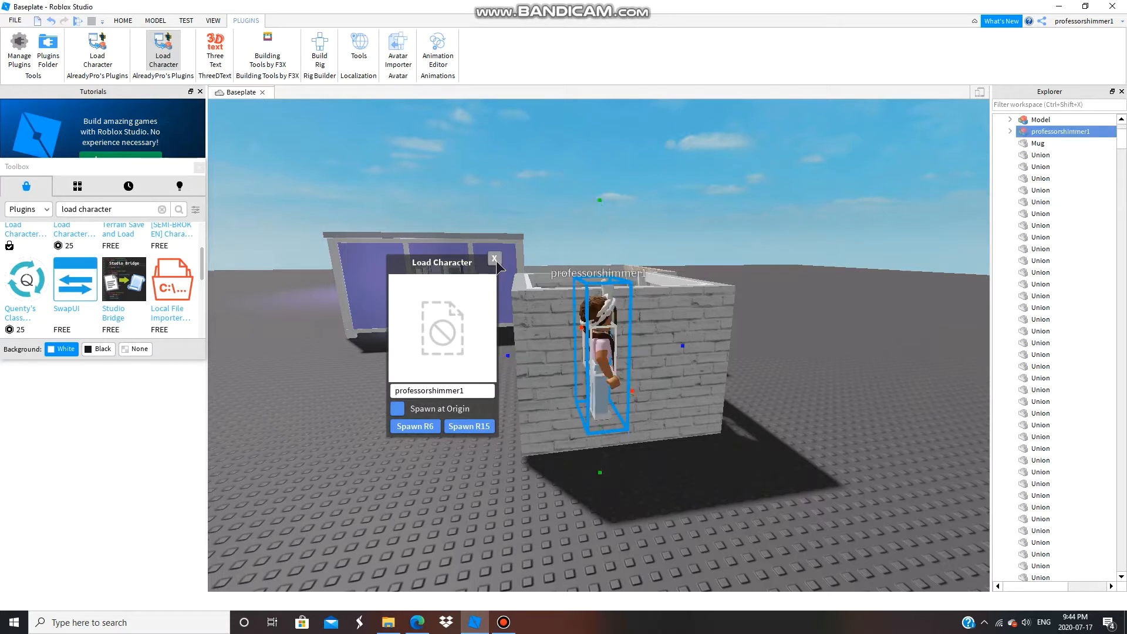
click(494, 259)
click(618, 388)
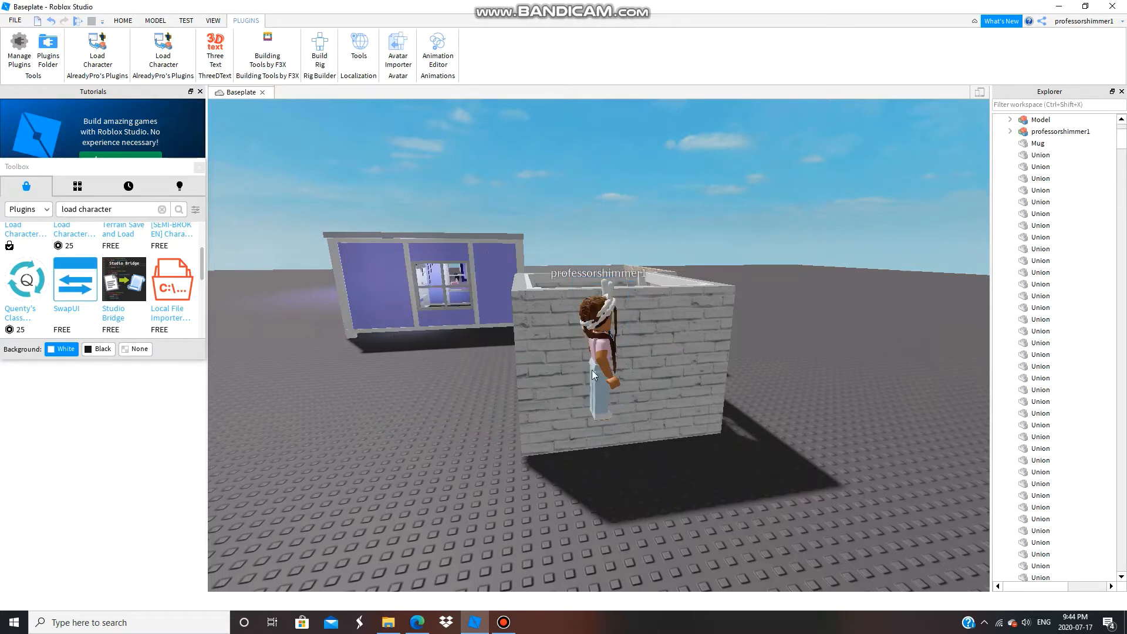
- Select the avatar and move it over the wall into the brick-walled bedroom
click(599, 383)
mouse_move(615, 389)
mouse_down()
mouse_move(598, 349)
mouse_move(626, 415)
mouse_move(682, 473)
mouse_move(772, 477)
mouse_move(616, 394)
mouse_up()
click(616, 394)
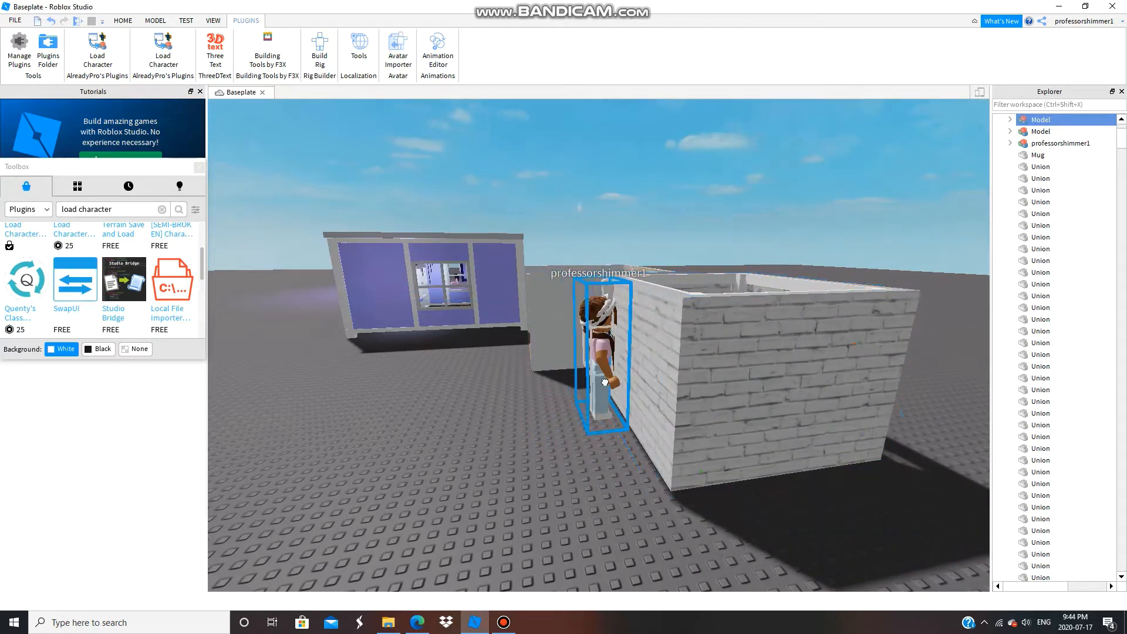
drag(653, 353, 765, 319)
scroll(817, 393, up, 5)
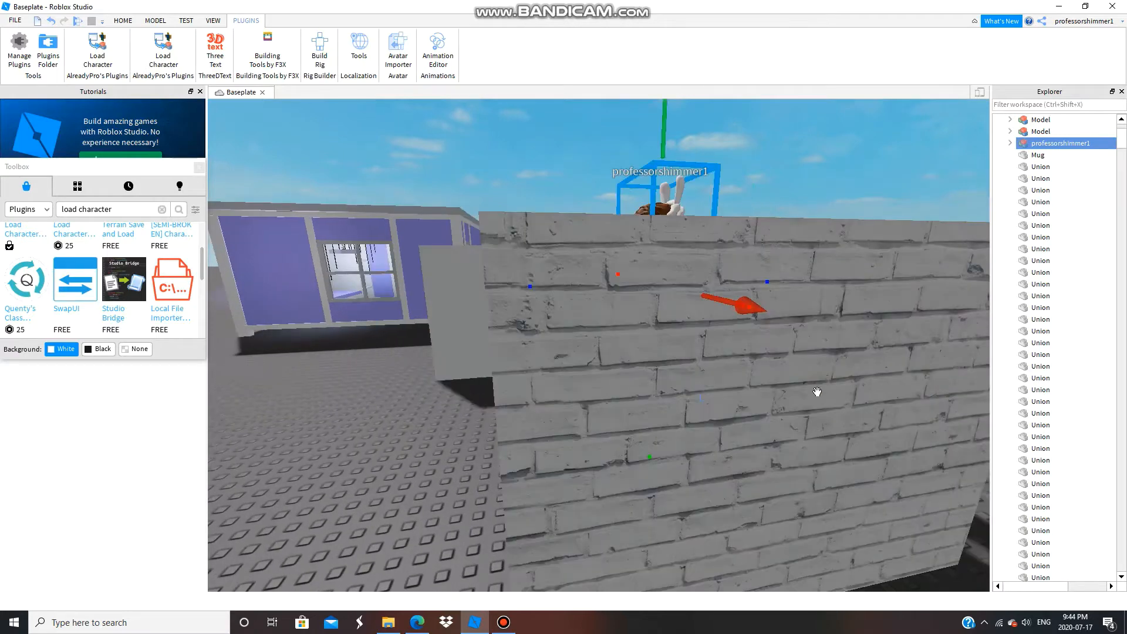
right_drag(822, 416, 819, 417)
scroll(820, 417, down, 3)
key(d)
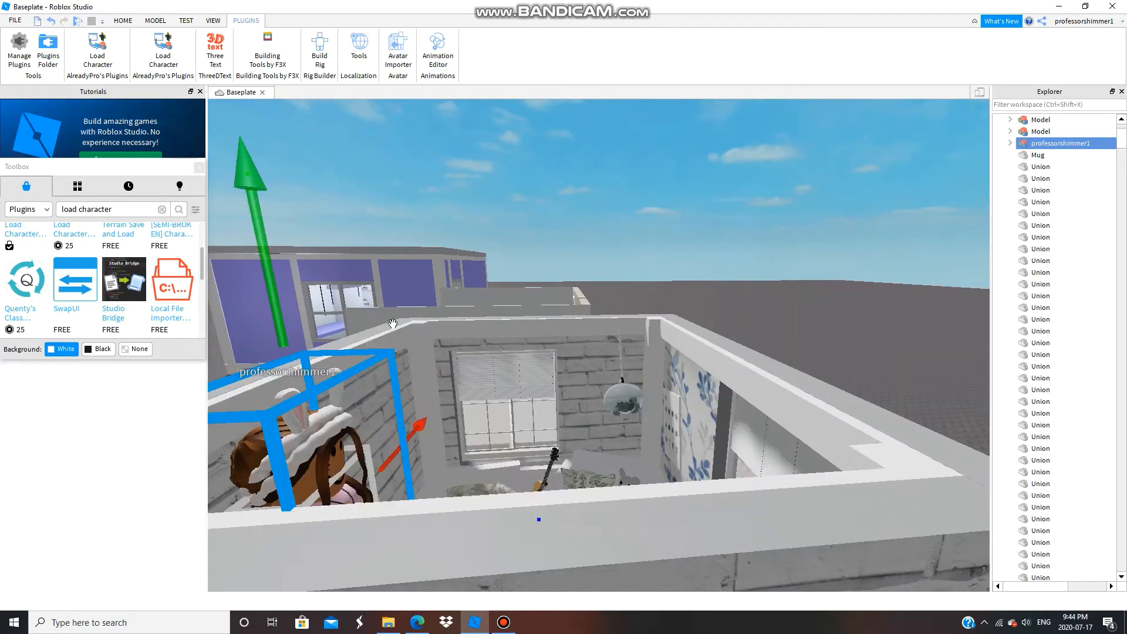
key(a)
drag(722, 425, 697, 316)
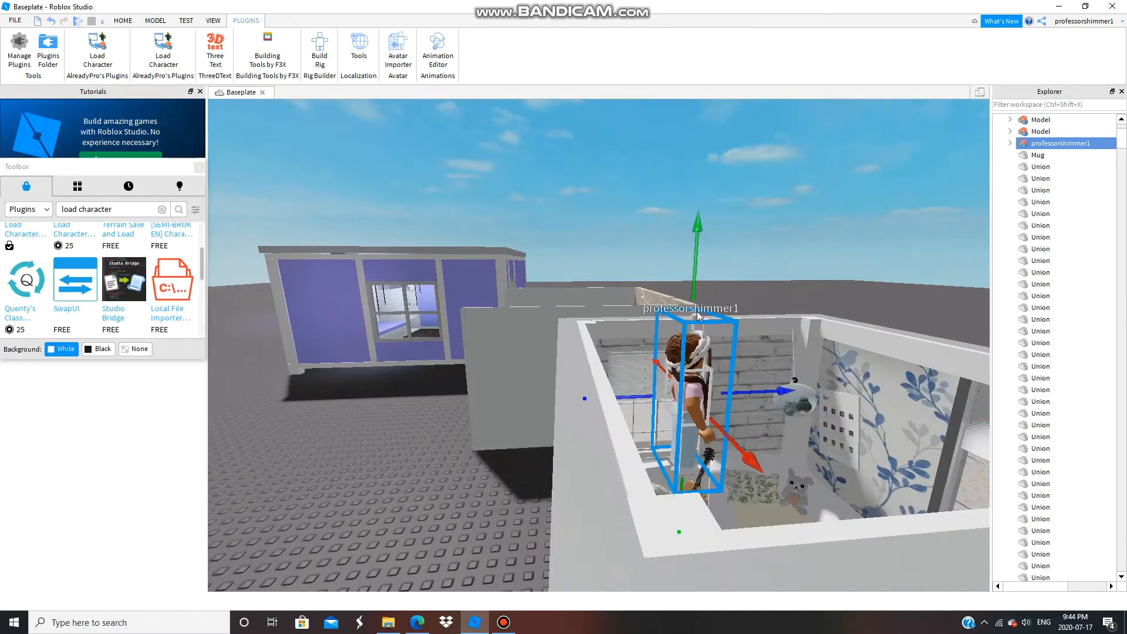
key(d)
- Deselect the avatar and view it up close from the front inside the bedroom
click(134, 23)
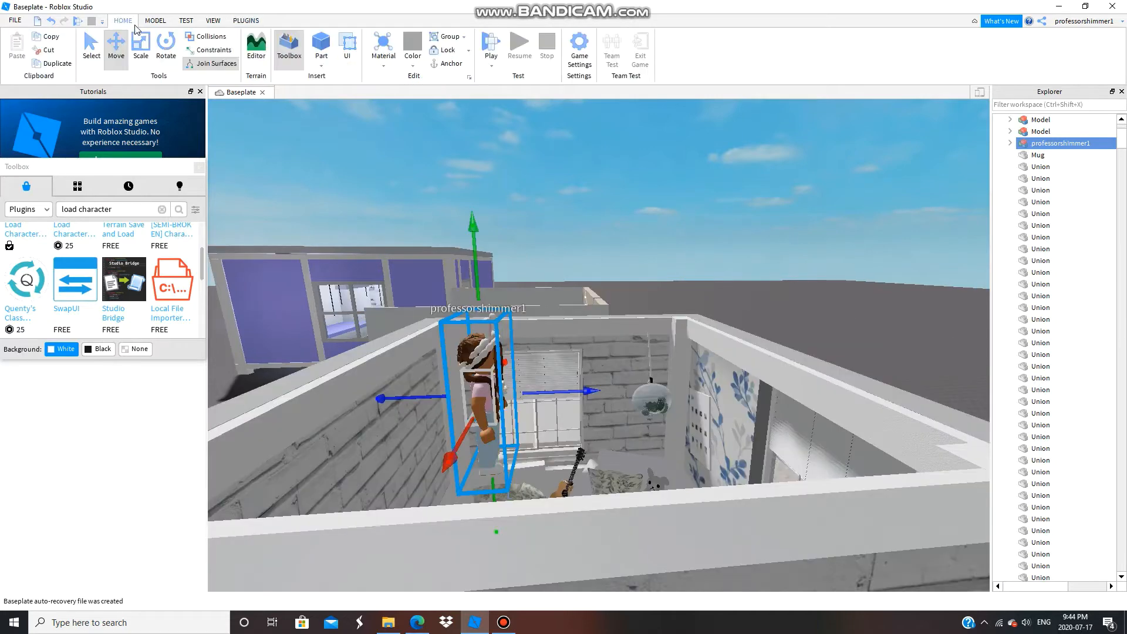
right_click(575, 37)
click(310, 229)
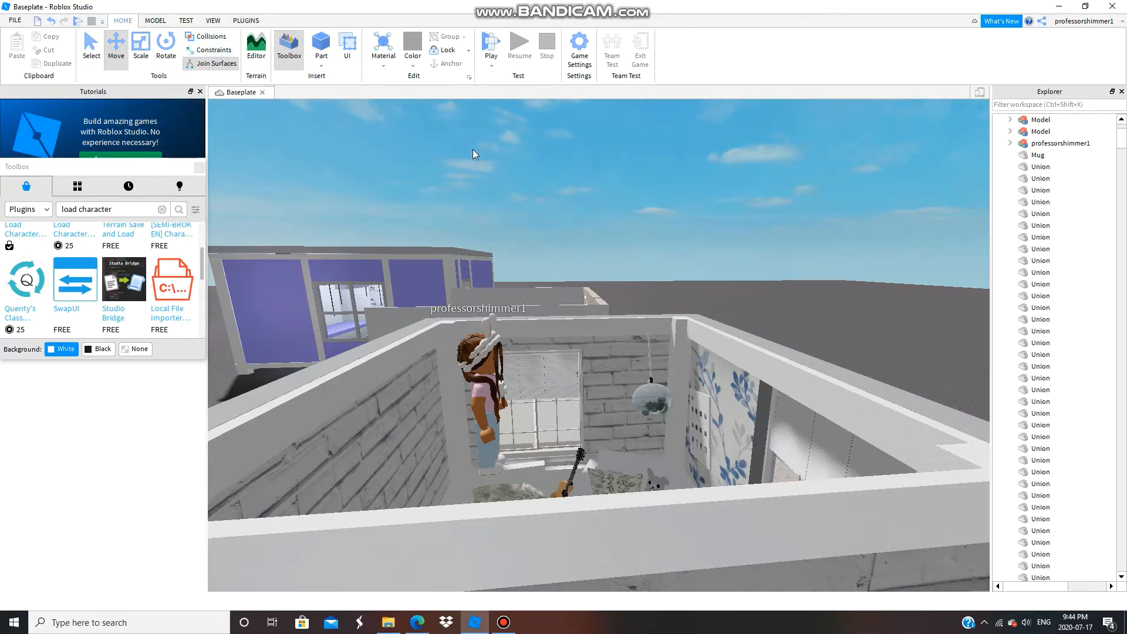
scroll(475, 172, up, 1)
right_drag(475, 171, 732, 301)
scroll(744, 201, up, 2)
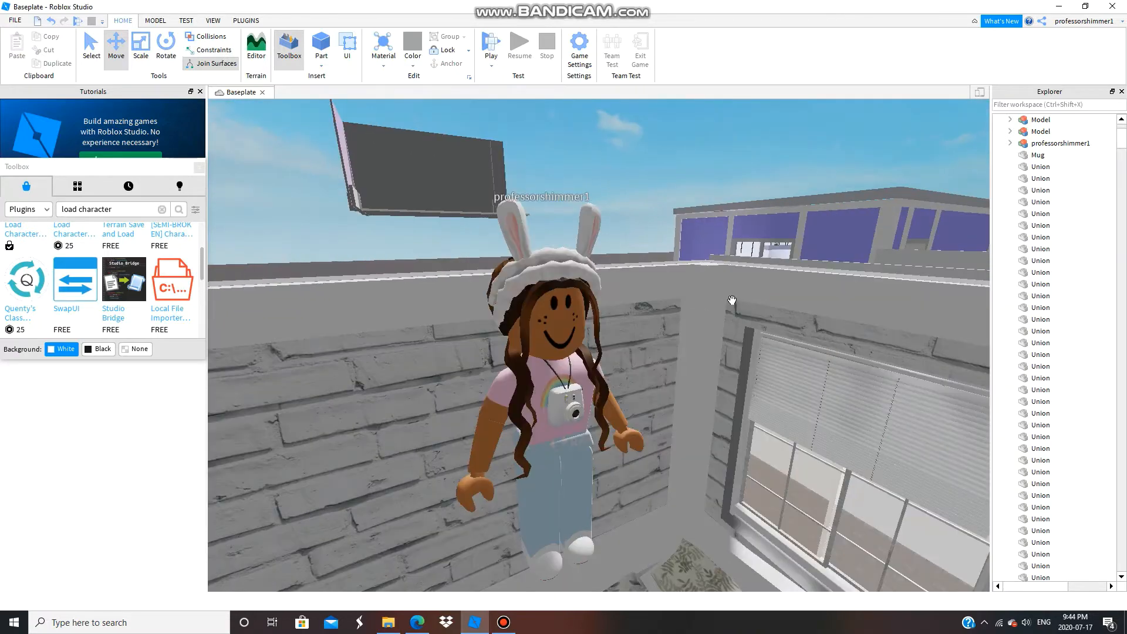
scroll(732, 301, down, 3)
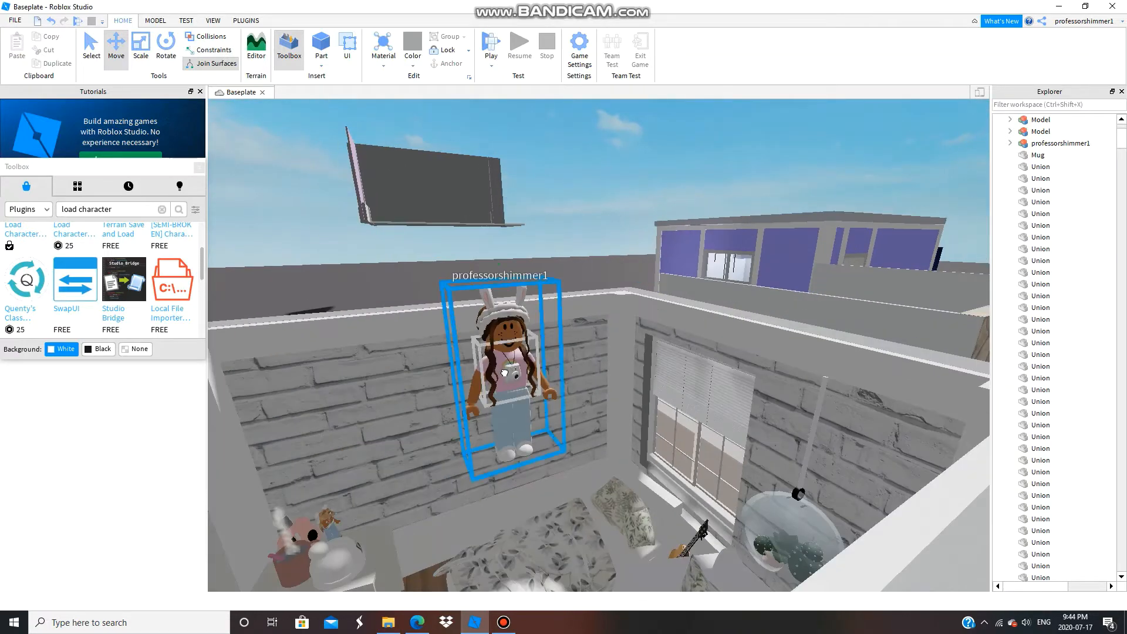
- Lower the avatar to the height of the beds and shift it toward the window
click(505, 373)
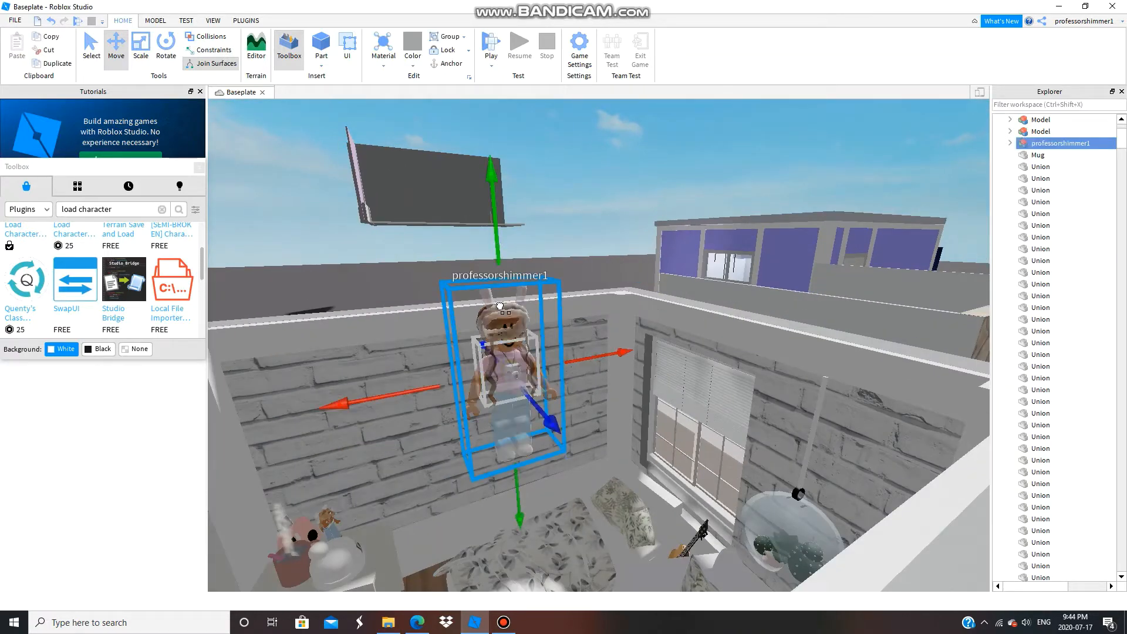
drag(499, 276, 543, 424)
key(a)
key(d)
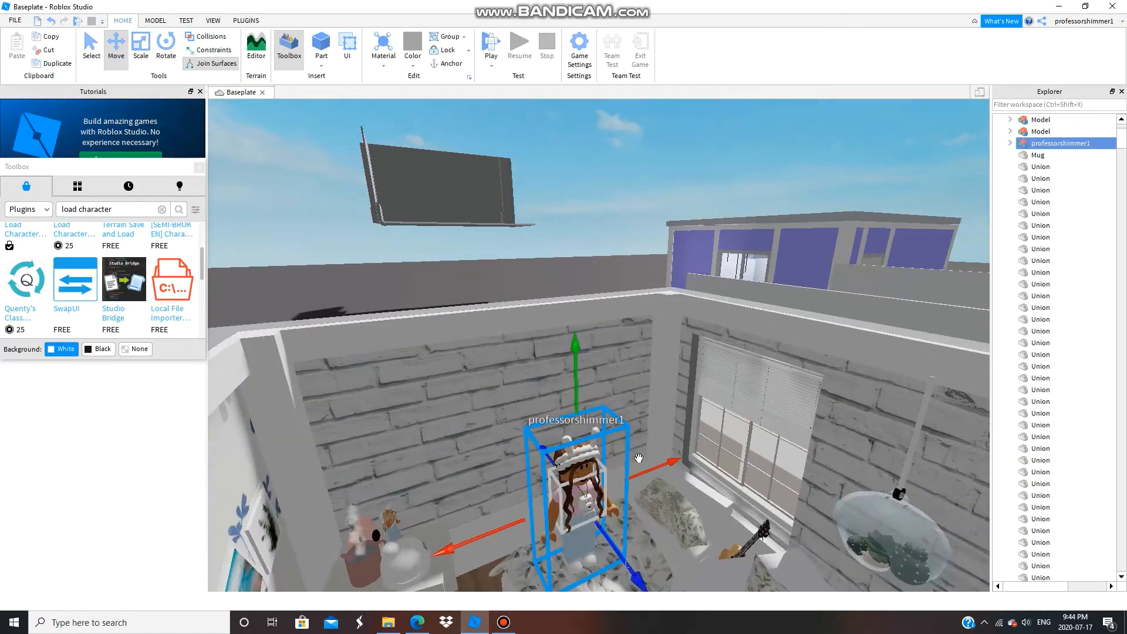
drag(577, 363, 695, 470)
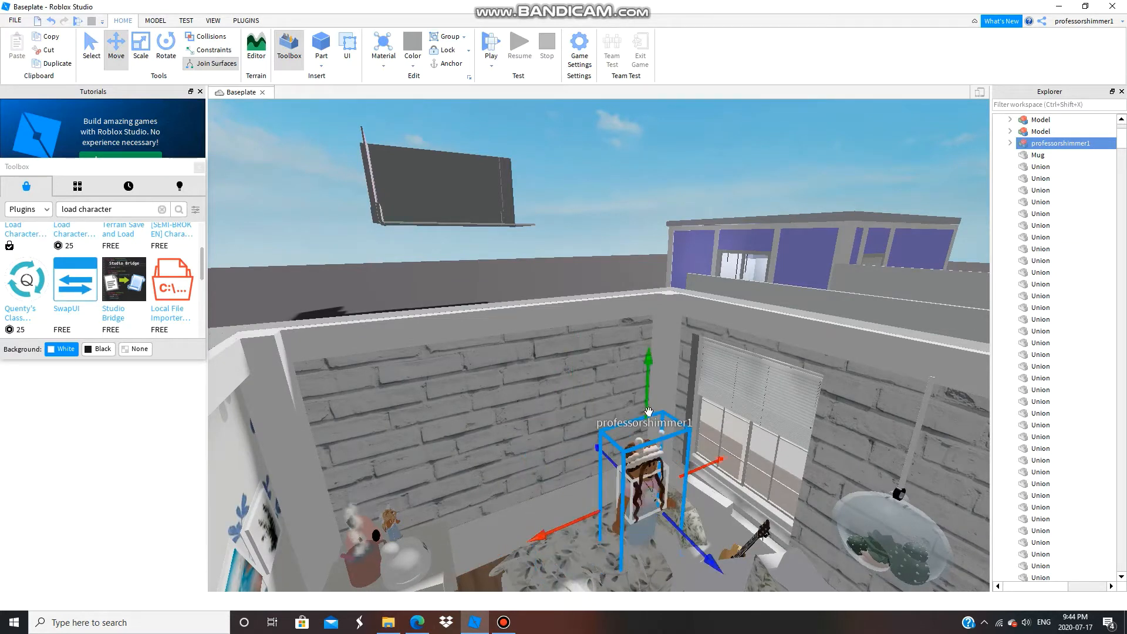
drag(648, 411, 712, 612)
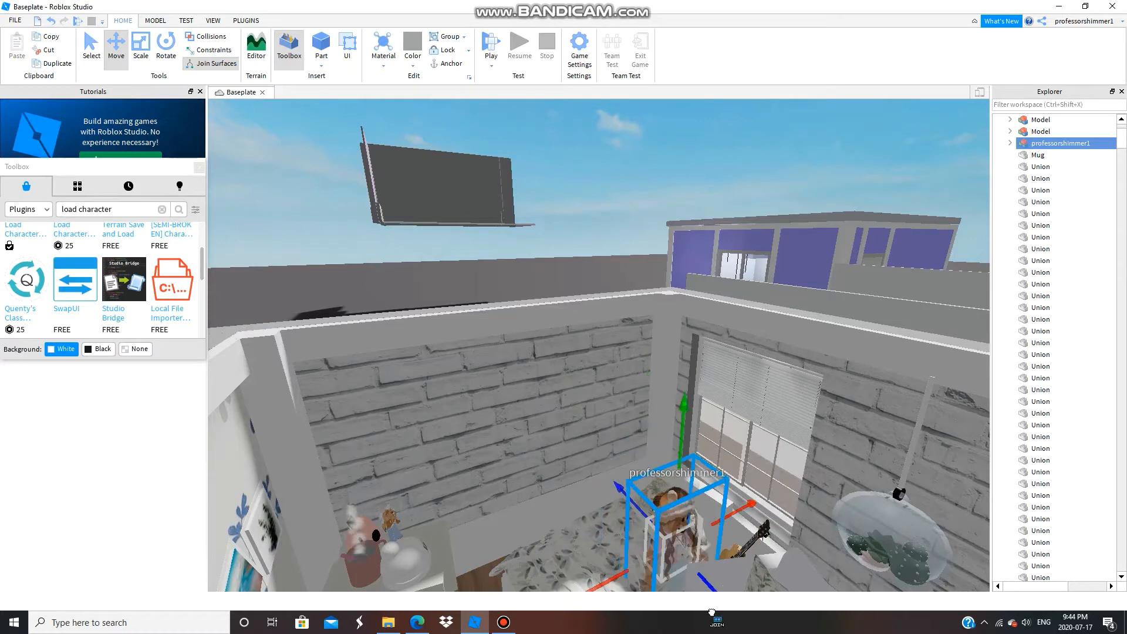
- Move the avatar across to the cream-blanket bed beside the plush bunny and check its placement up close
right_drag(552, 432, 376, 539)
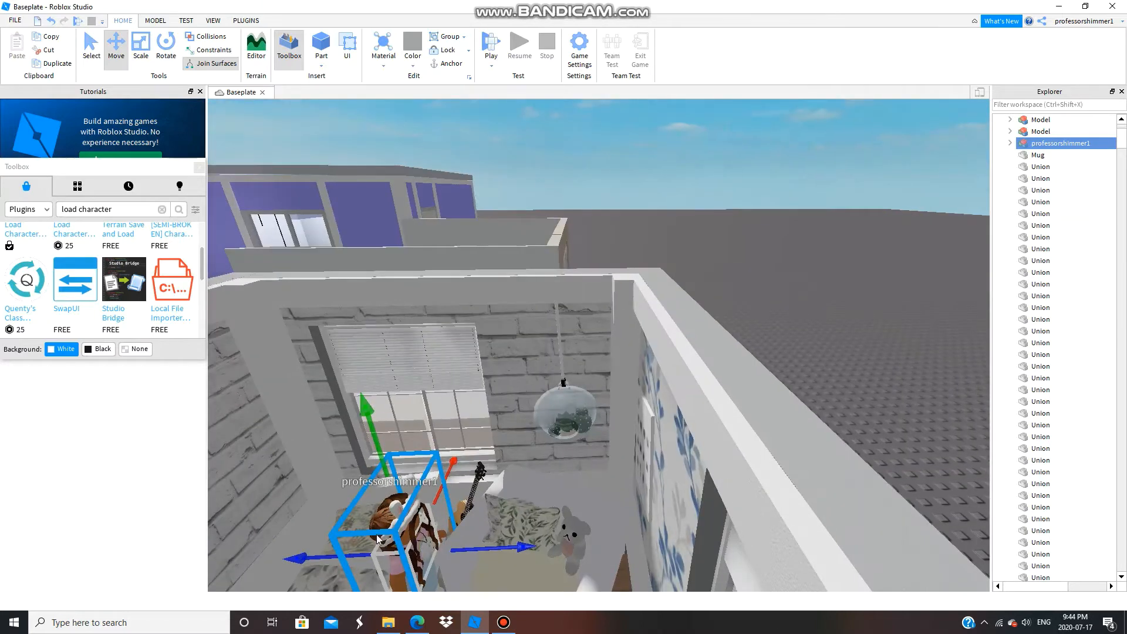
drag(490, 541, 596, 535)
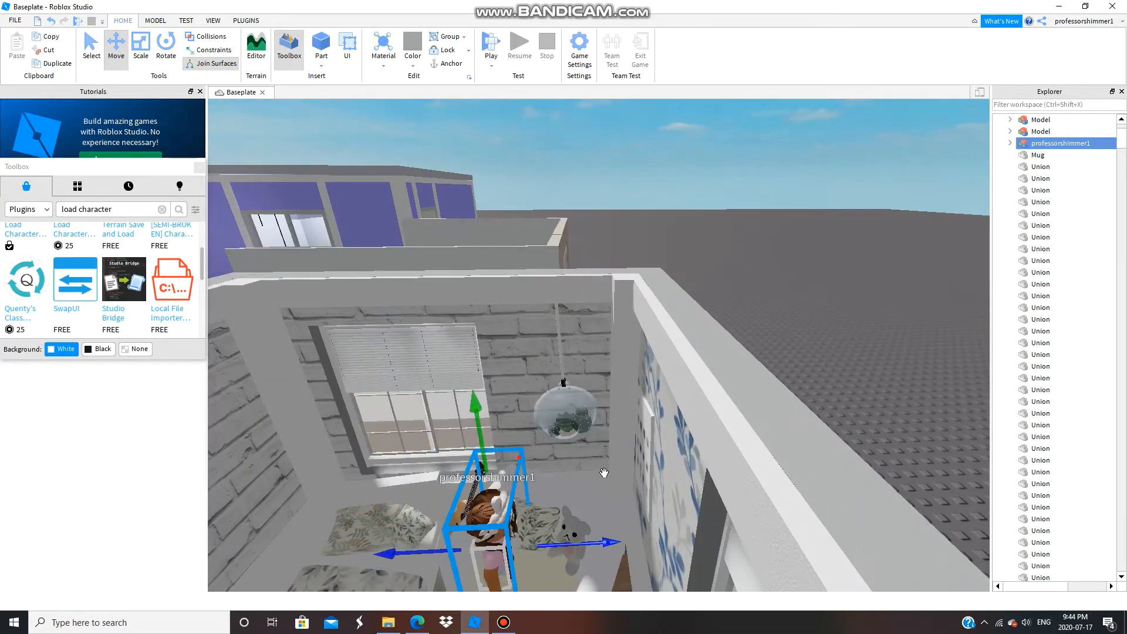
right_drag(603, 473, 603, 473)
scroll(822, 448, up, 3)
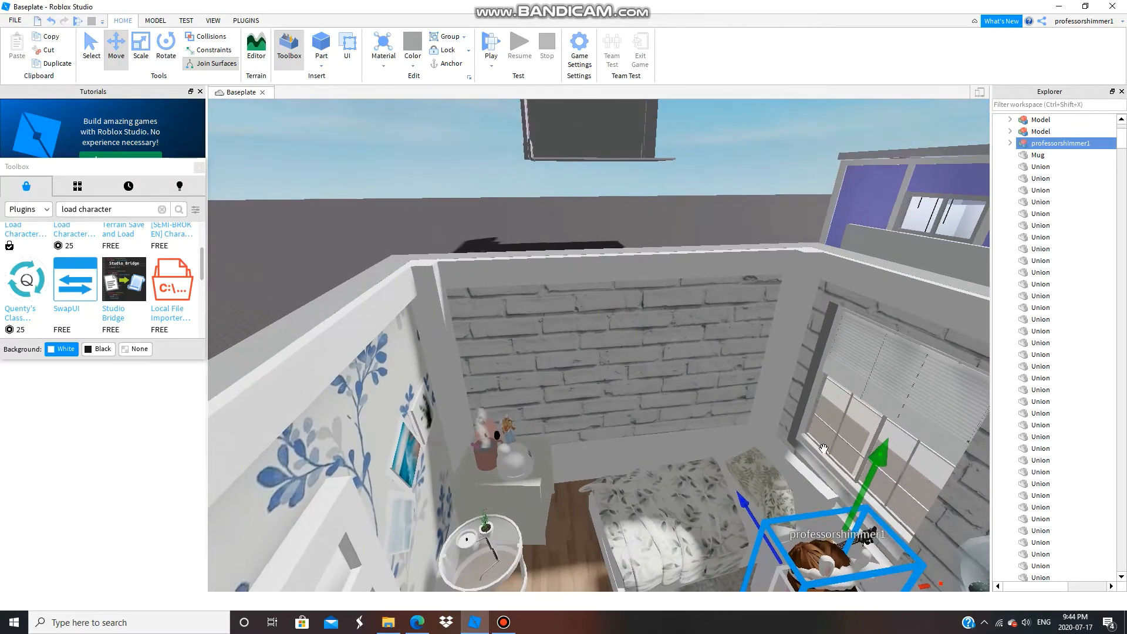
scroll(823, 449, down, 2)
scroll(823, 448, up, 2)
right_drag(823, 448, 823, 449)
scroll(824, 448, down, 2)
scroll(824, 448, up, 4)
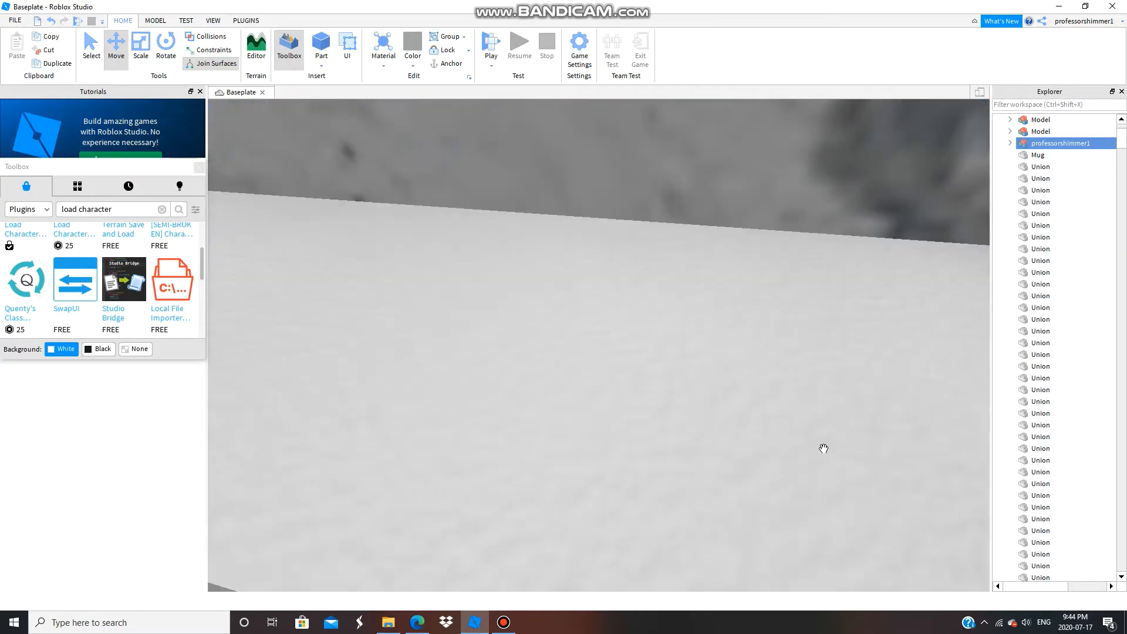
scroll(824, 448, down, 4)
scroll(823, 449, up, 1)
scroll(824, 448, down, 2)
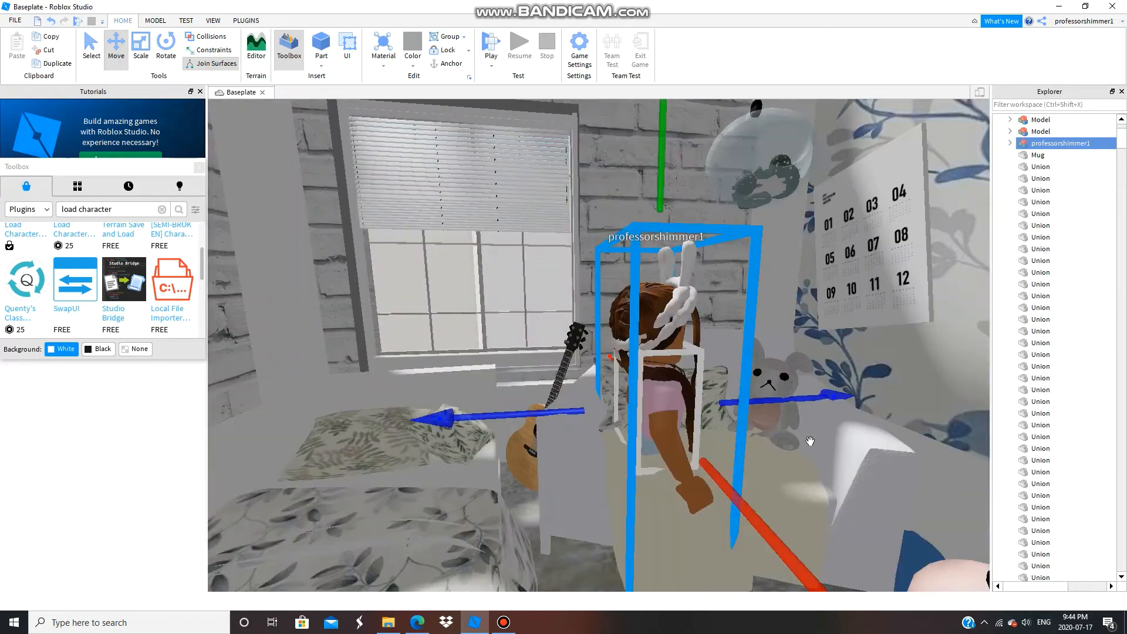
- Start the Animation Editor and choose the avatar as the rig to animate
click(186, 21)
click(158, 21)
click(209, 22)
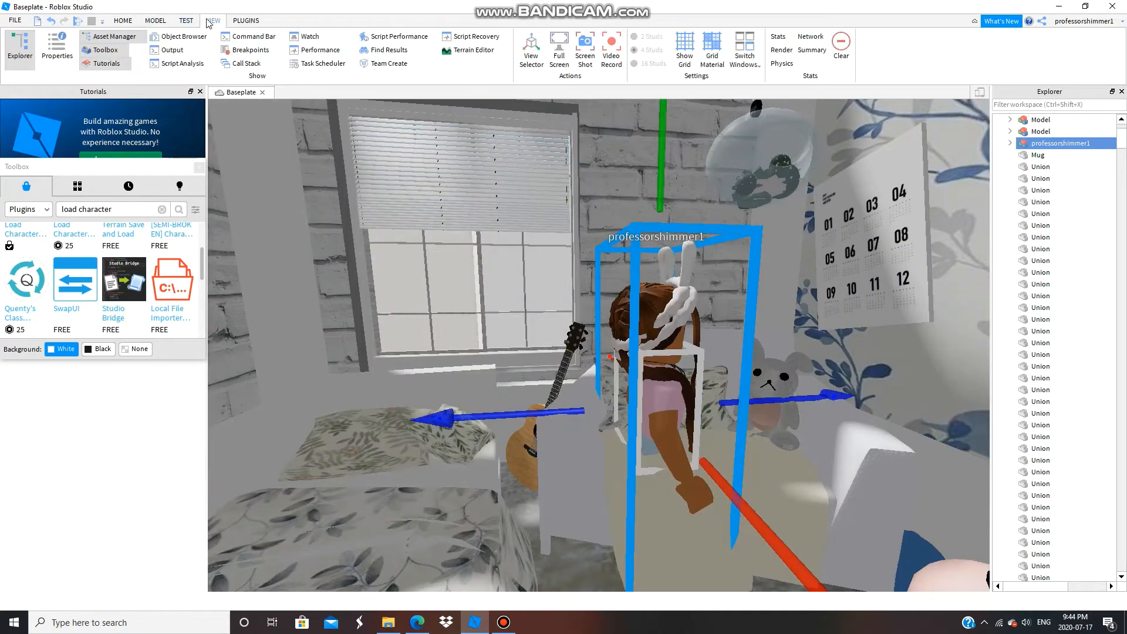
click(248, 19)
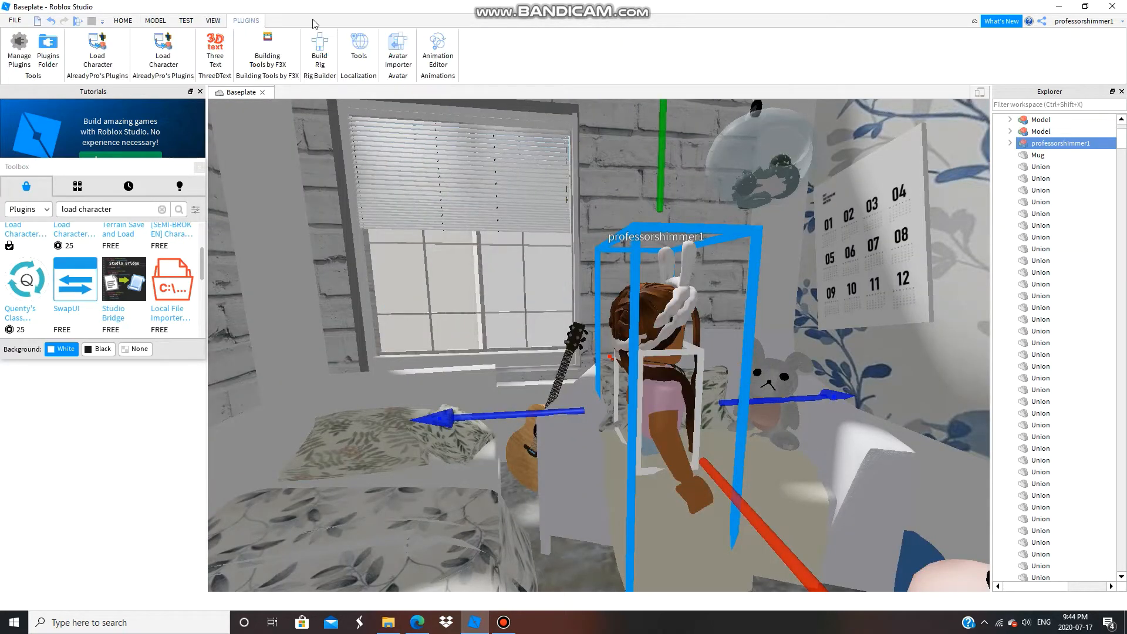
click(452, 49)
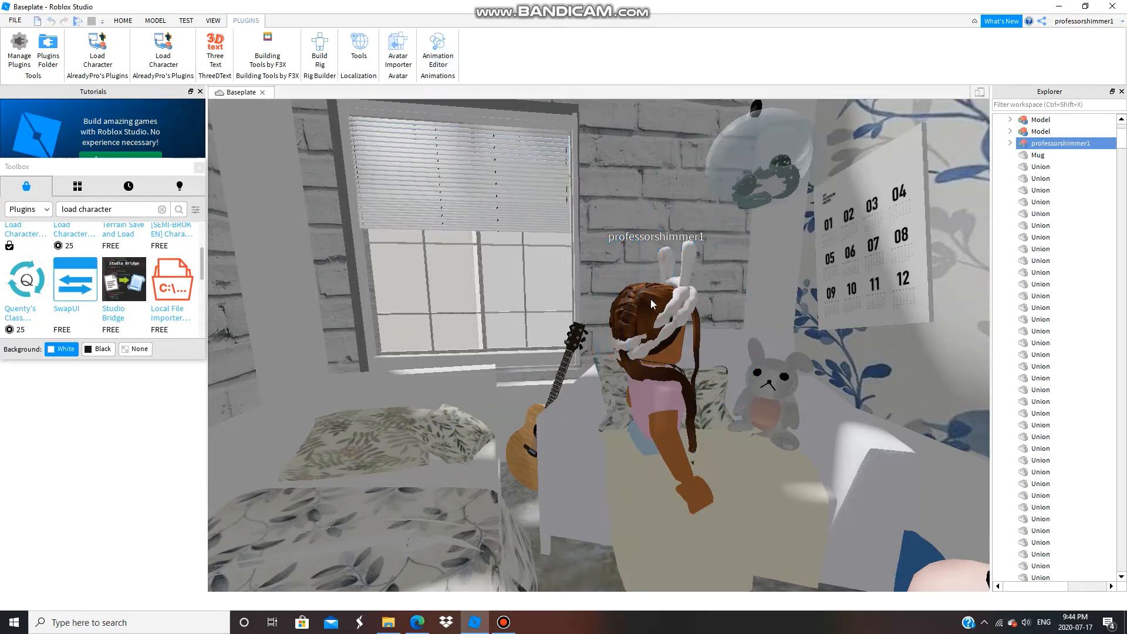
click(437, 48)
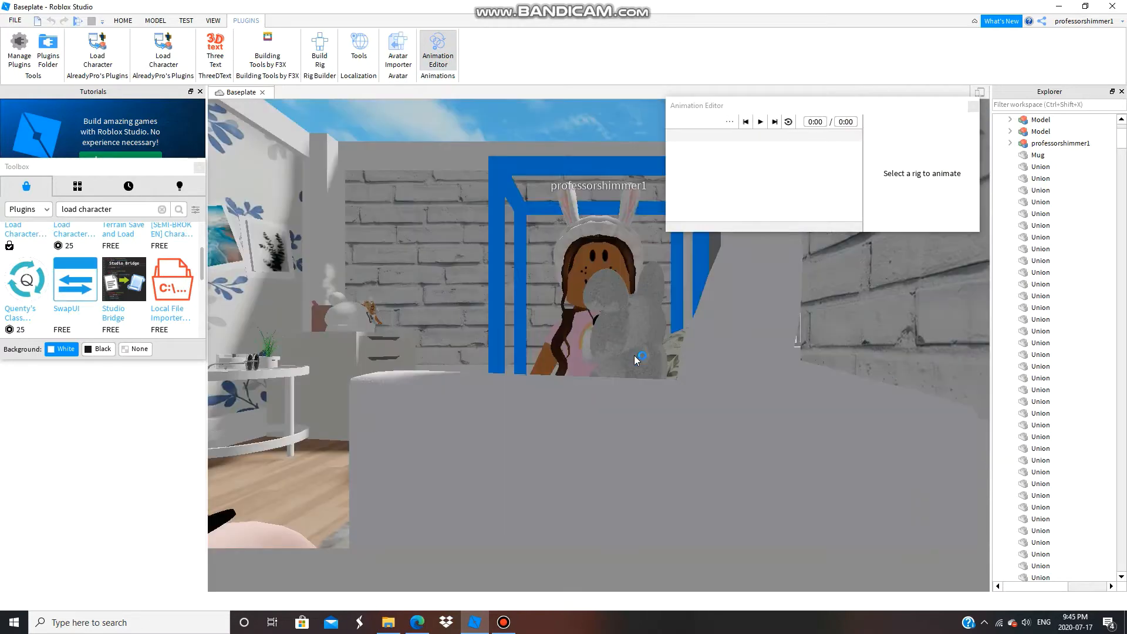
click(635, 353)
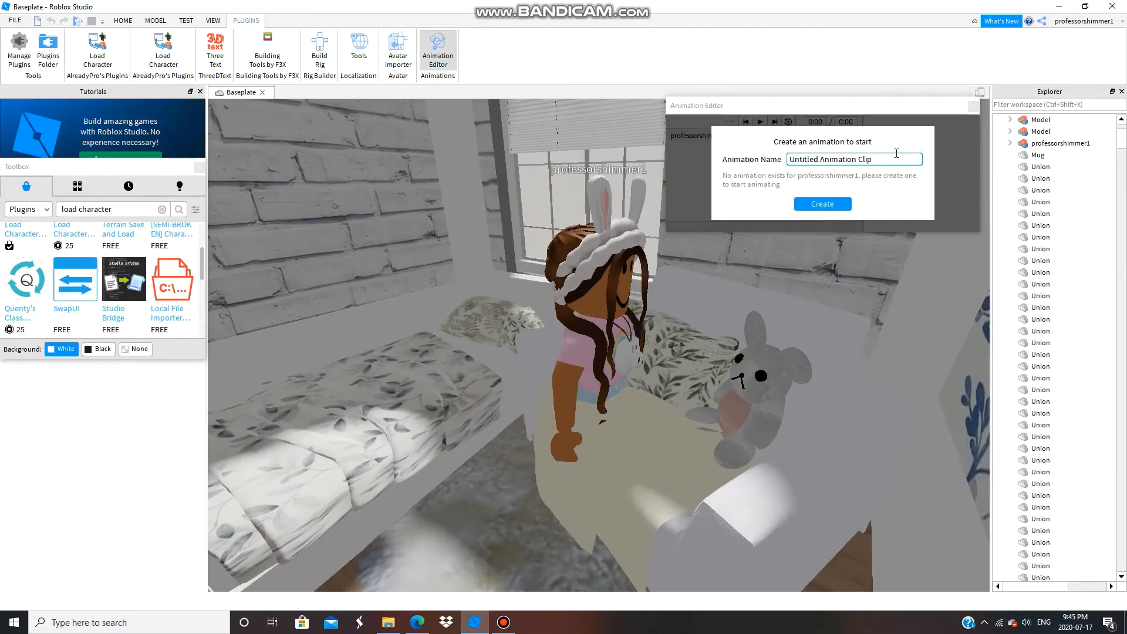
- Replace the default animation name with "e9fieae" and create the animation for the avatar
drag(896, 153, 752, 164)
key(BackSpace)
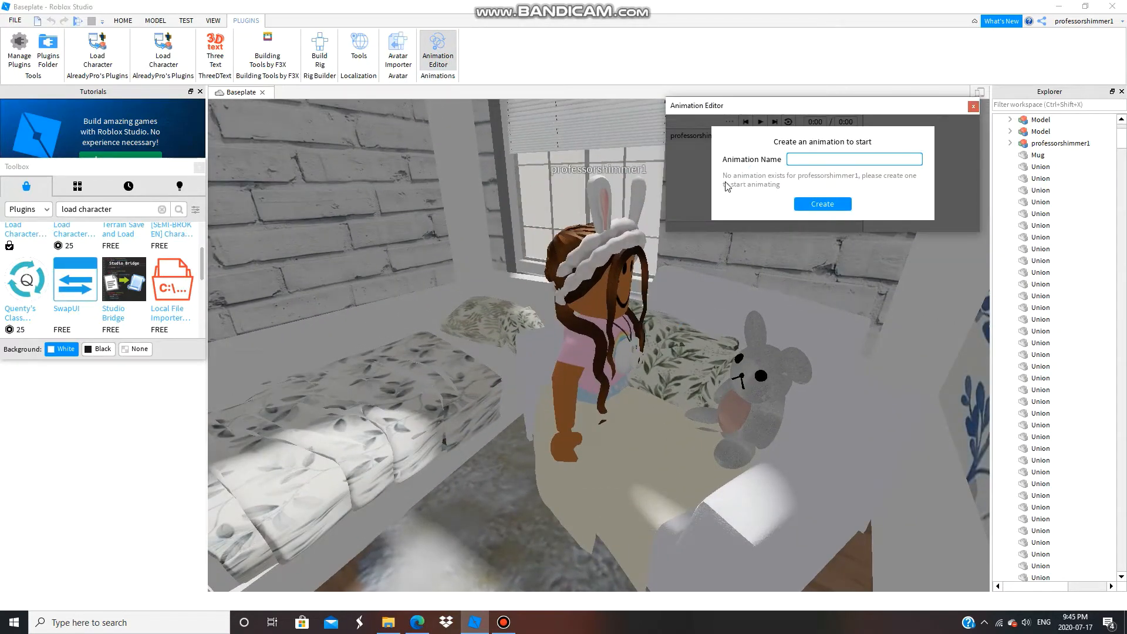
click(839, 209)
right_drag(595, 369, 591, 367)
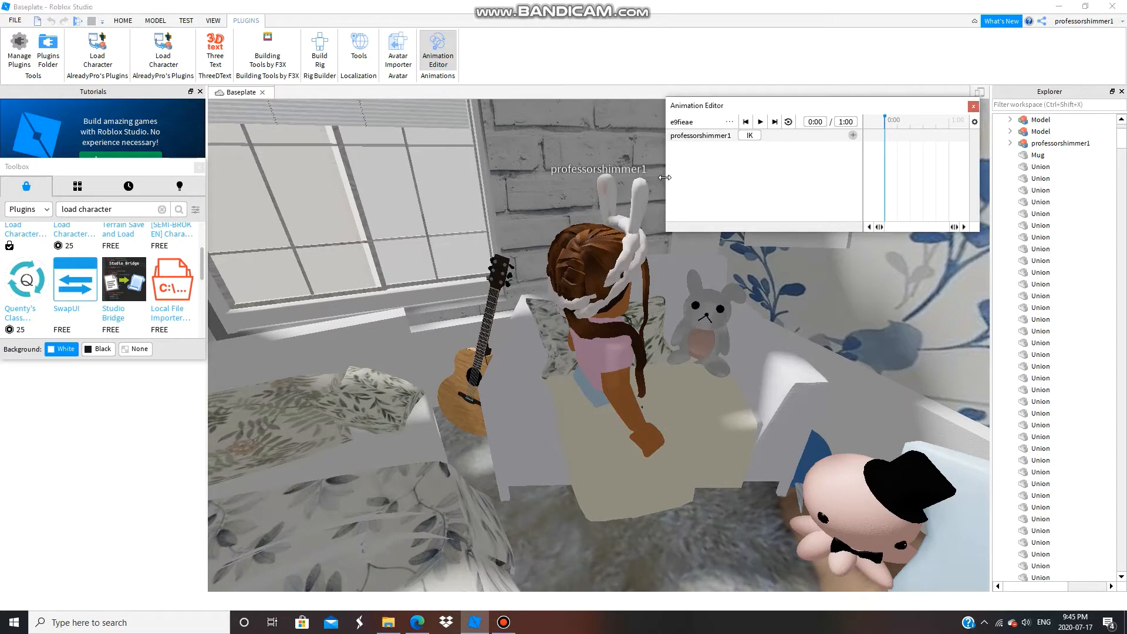
- Resize the Animation Editor window so that it leaves the avatar and the bed uncovered
drag(825, 235, 858, 572)
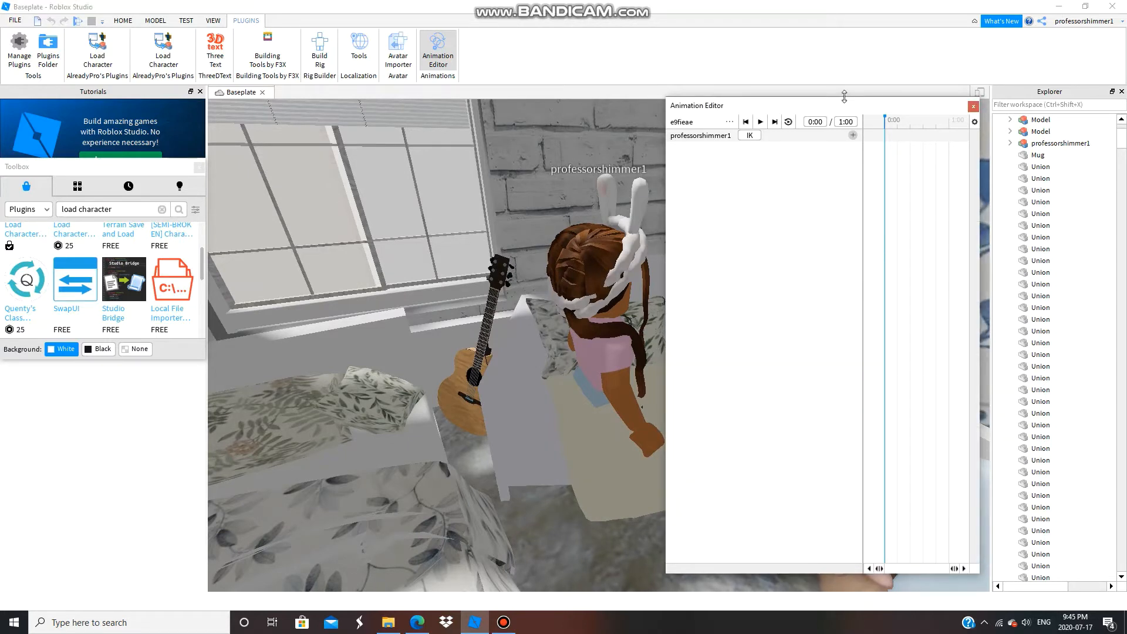
drag(845, 112, 884, 455)
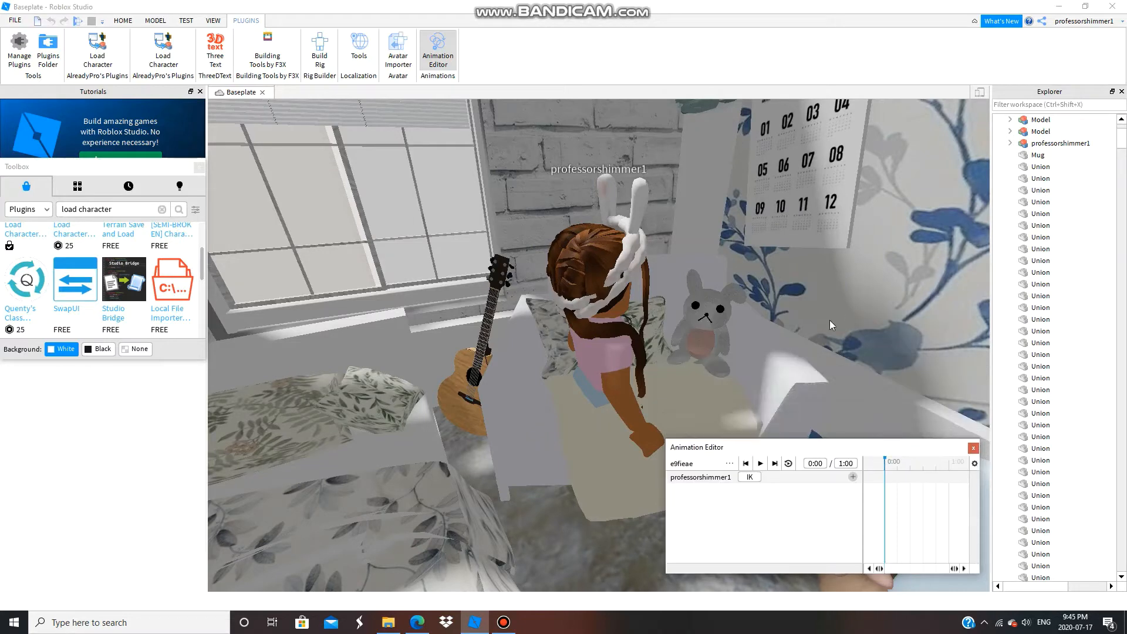
scroll(861, 313, down, 5)
scroll(845, 299, up, 3)
- Rotate the avatar's right upper arm slightly at the 0:00 frame of the animation
right_drag(833, 293, 514, 305)
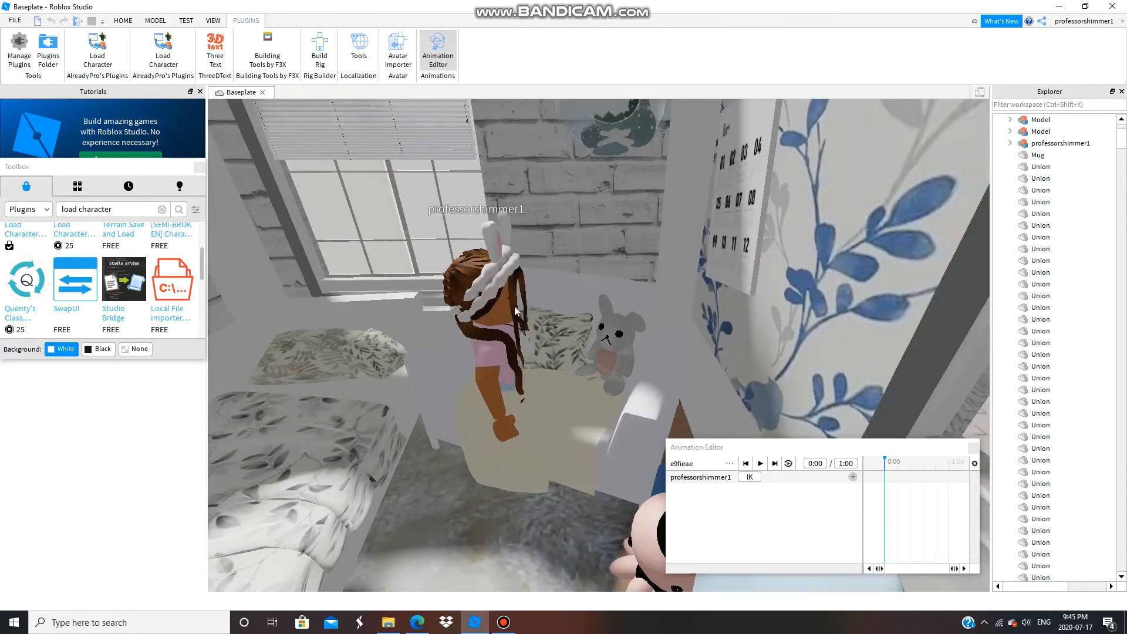
click(498, 361)
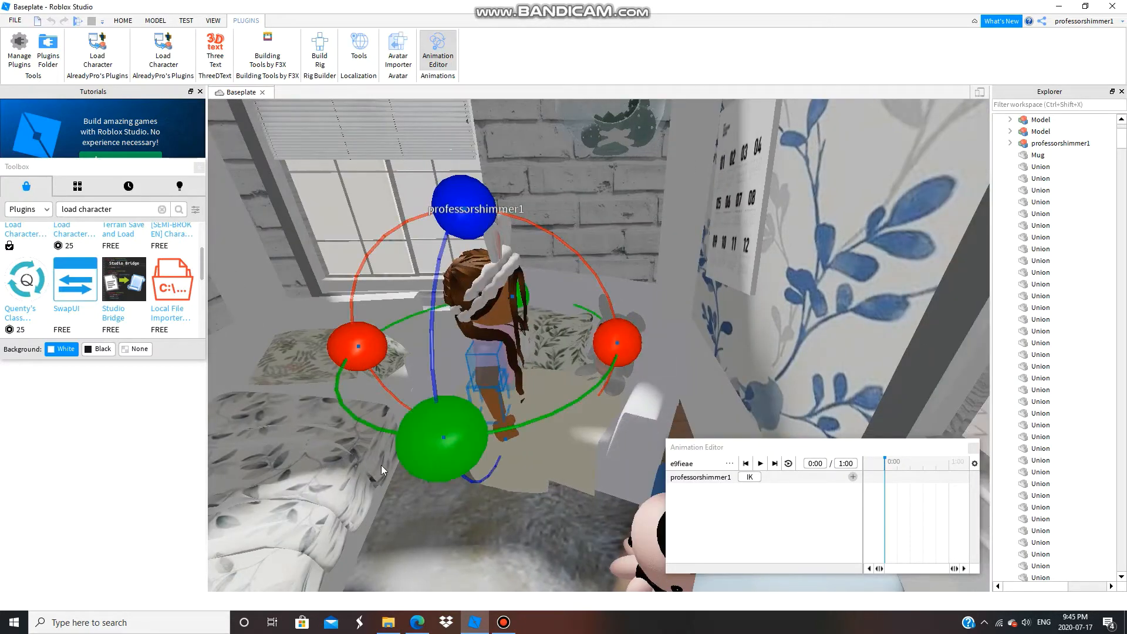
mouse_move(423, 449)
mouse_down()
mouse_move(267, 378)
mouse_move(354, 444)
mouse_move(431, 459)
mouse_up()
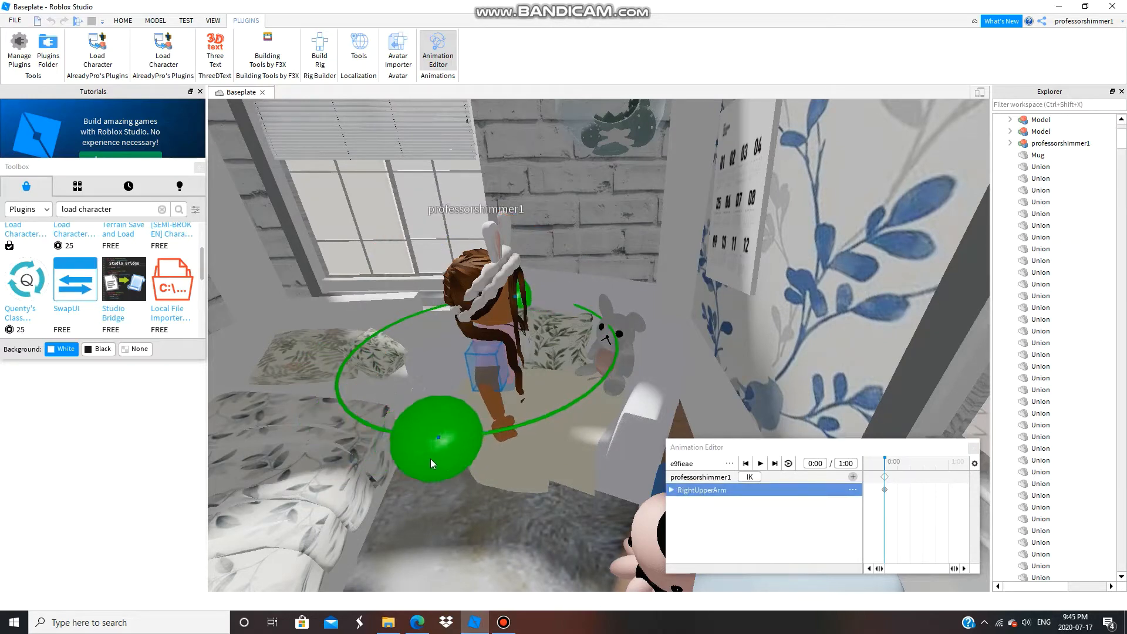
right_drag(547, 361, 528, 361)
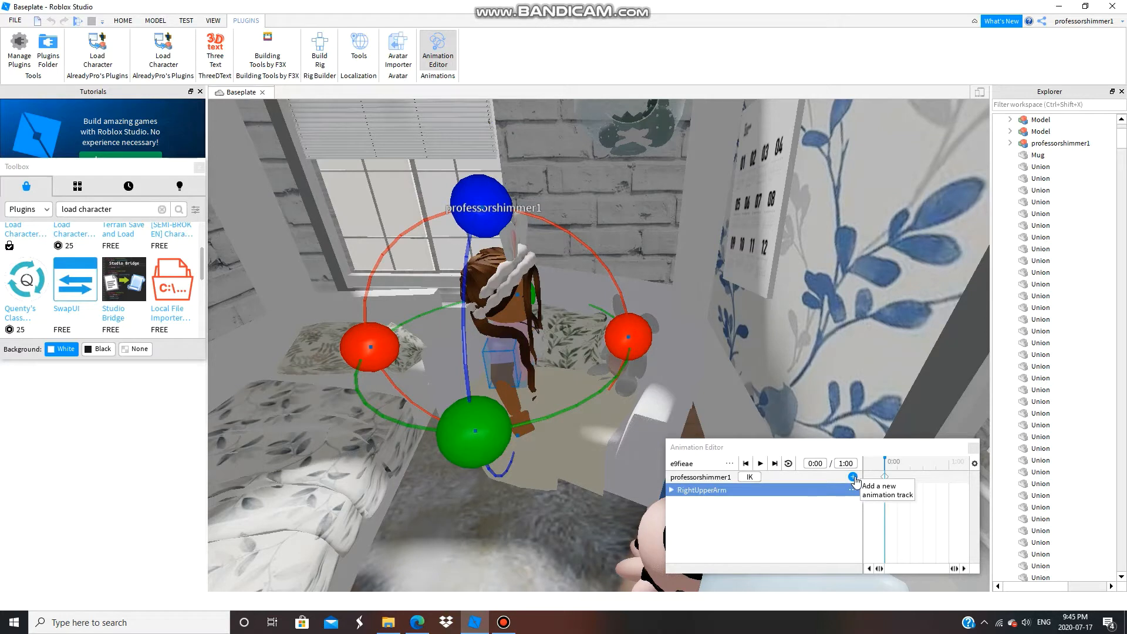
- Add animation tracks for all body parts and rotate the LowerTorso so the avatar faces into the room
click(854, 478)
click(881, 471)
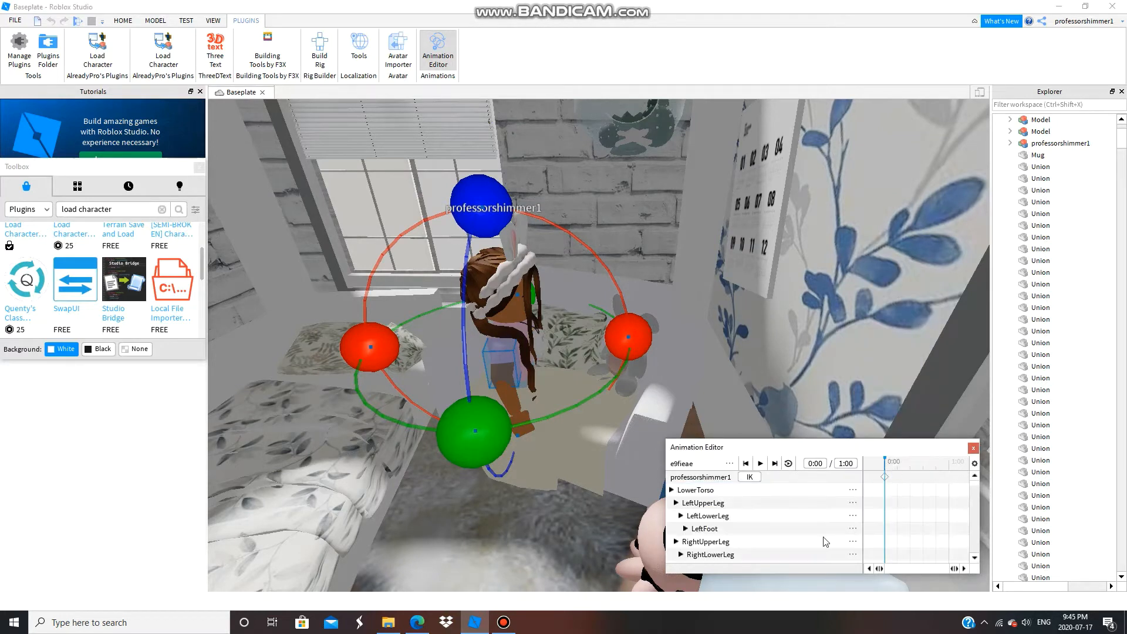
click(706, 491)
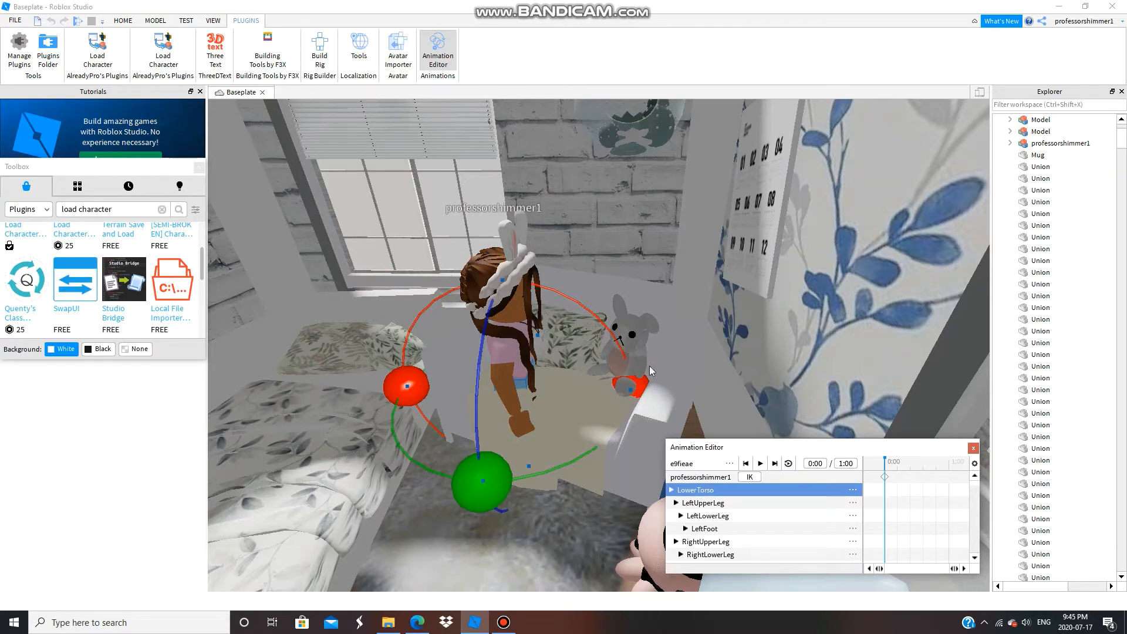
drag(631, 380, 550, 432)
drag(494, 468, 317, 379)
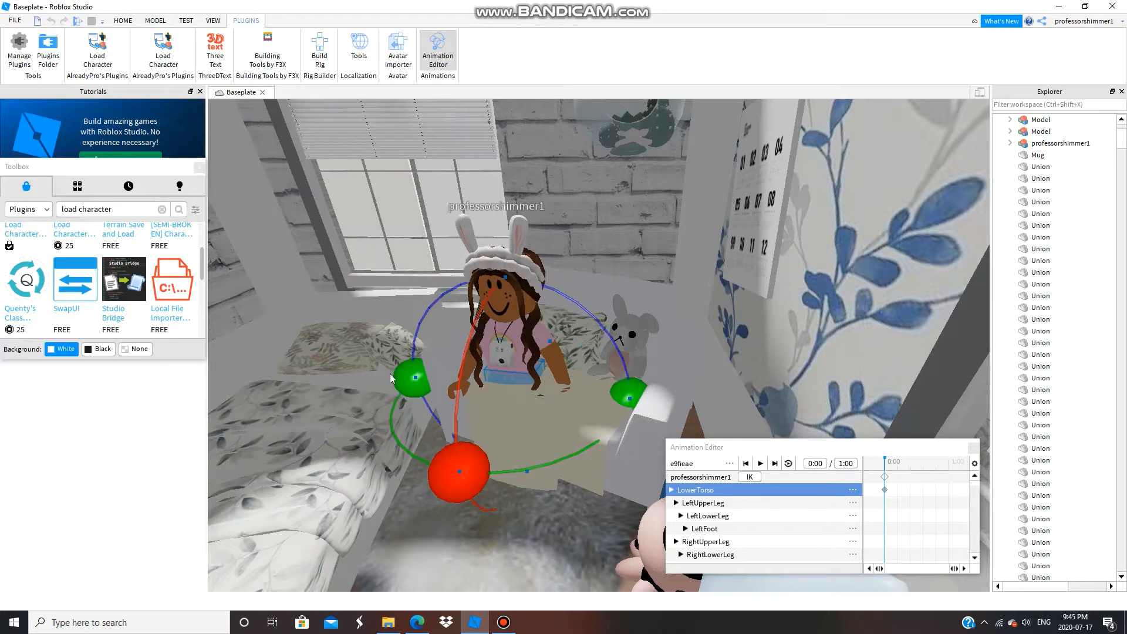
- Switch to the Move tool and shift the LowerTorso sideways toward the plush bunny on the bed
click(123, 20)
click(116, 46)
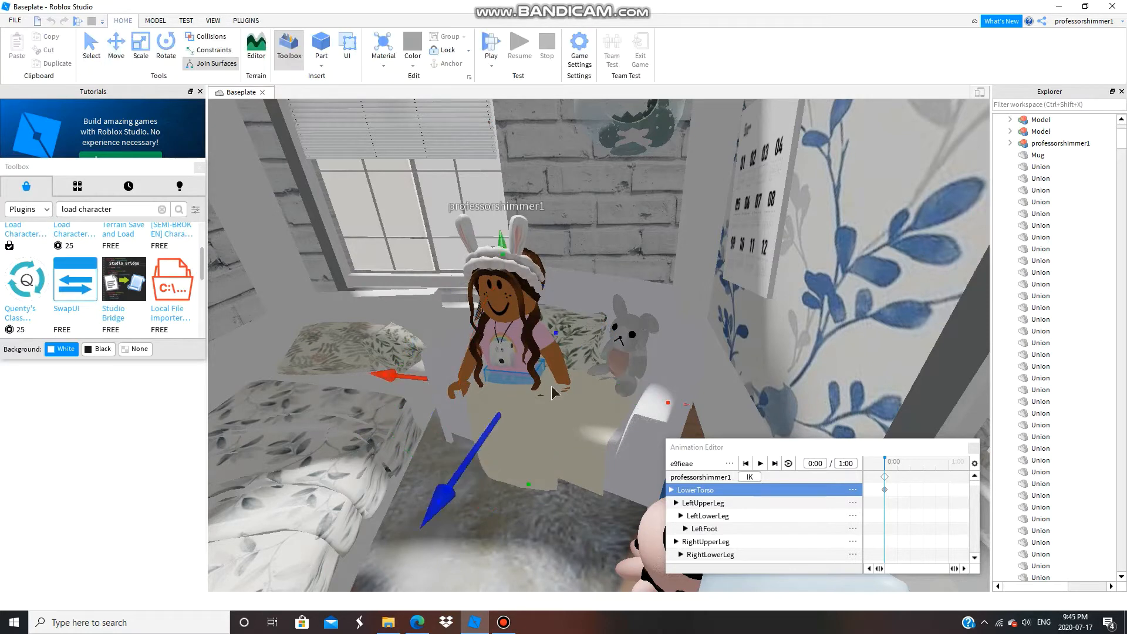
drag(677, 402, 657, 395)
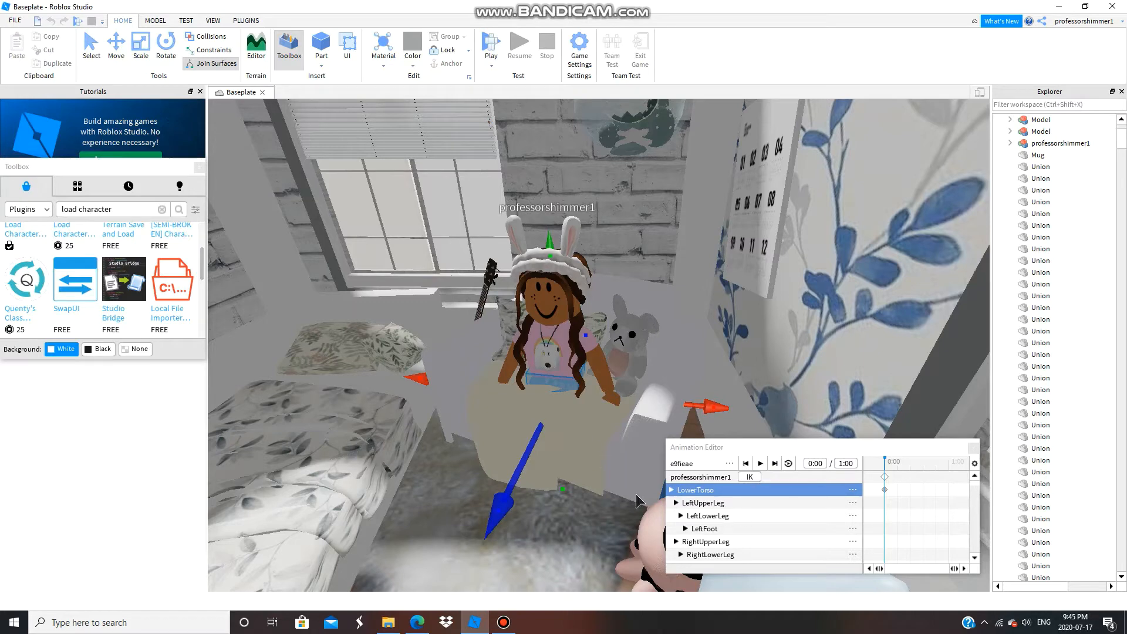
- Rotate the RightUpperLeg at the 0:00 frame so that the avatar's right leg extends forward over the bed's blanket
click(549, 391)
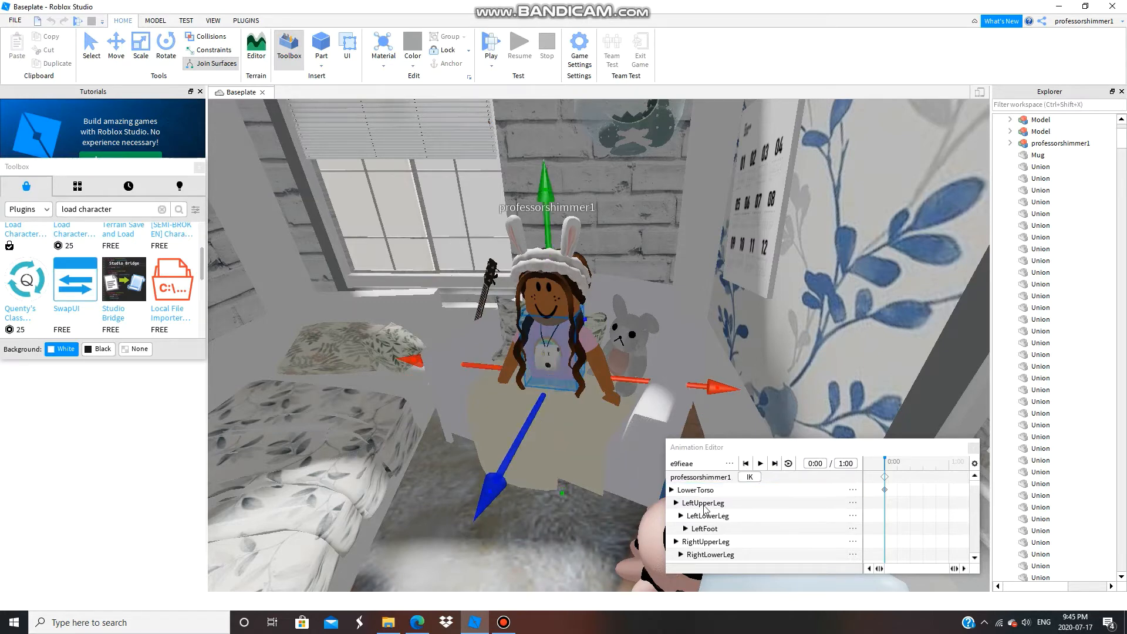
right_drag(593, 437, 594, 441)
key(a)
key(d)
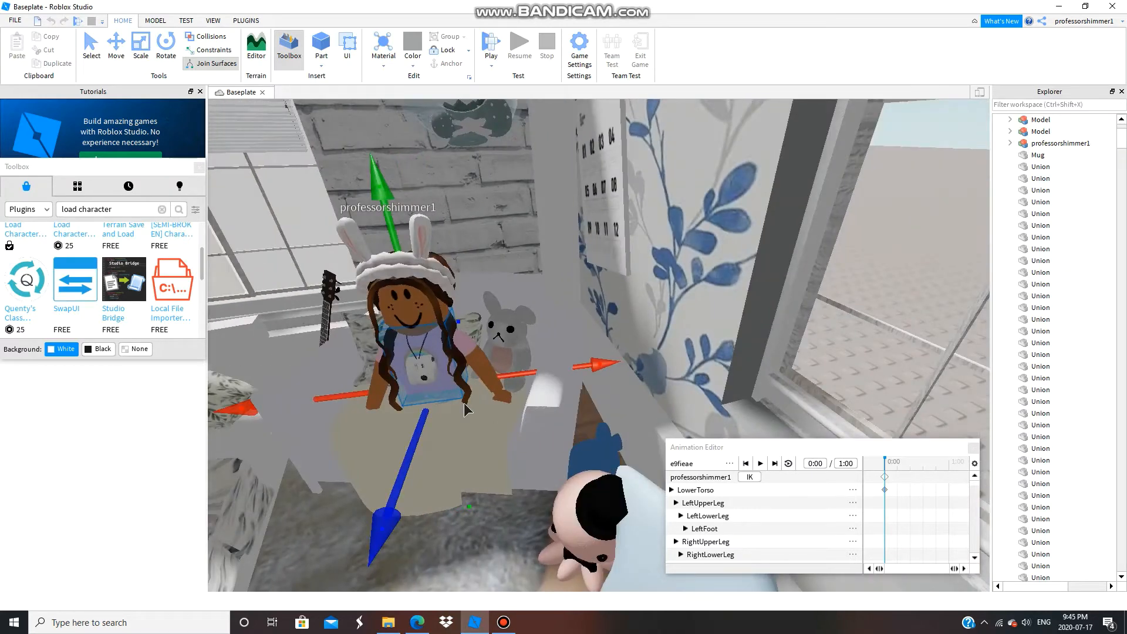
key(a)
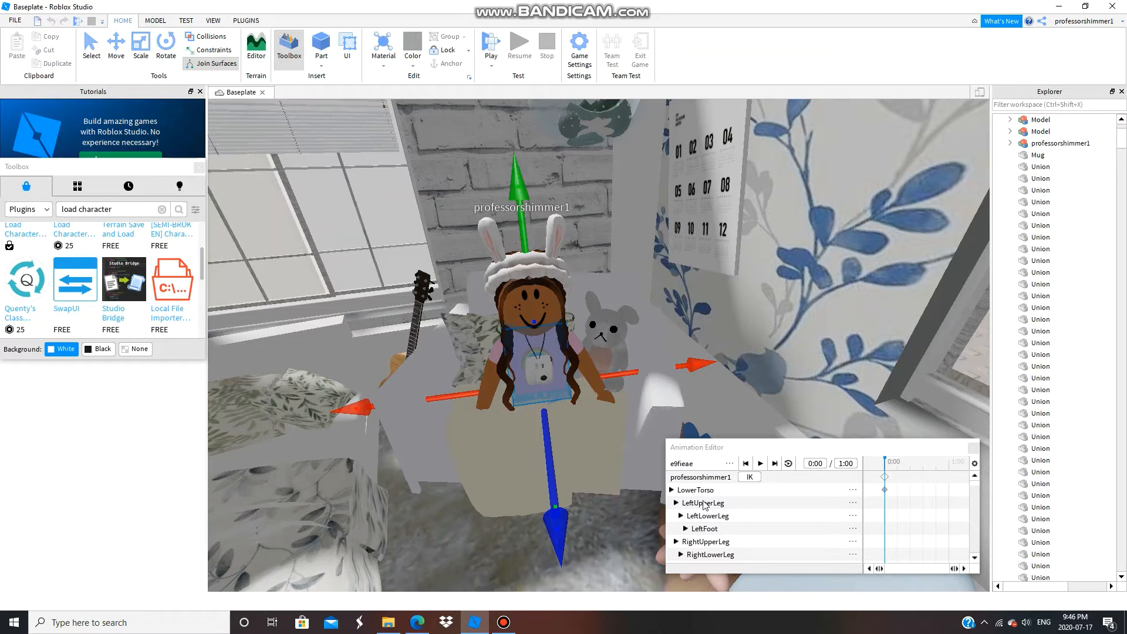
scroll(704, 529, down, 1)
click(701, 554)
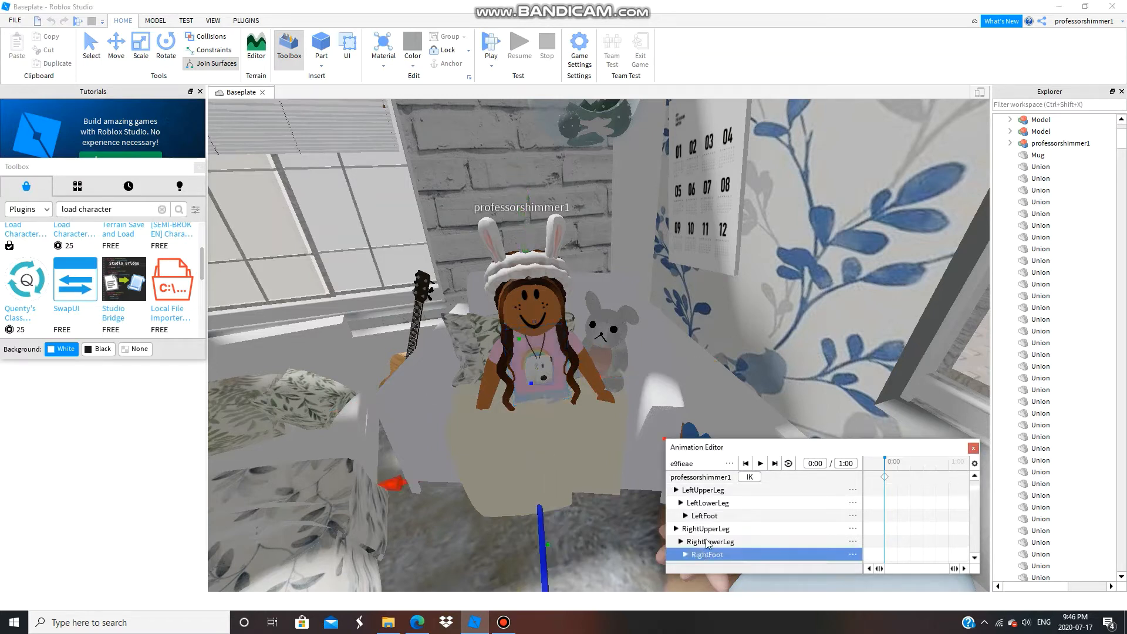
click(708, 543)
click(707, 528)
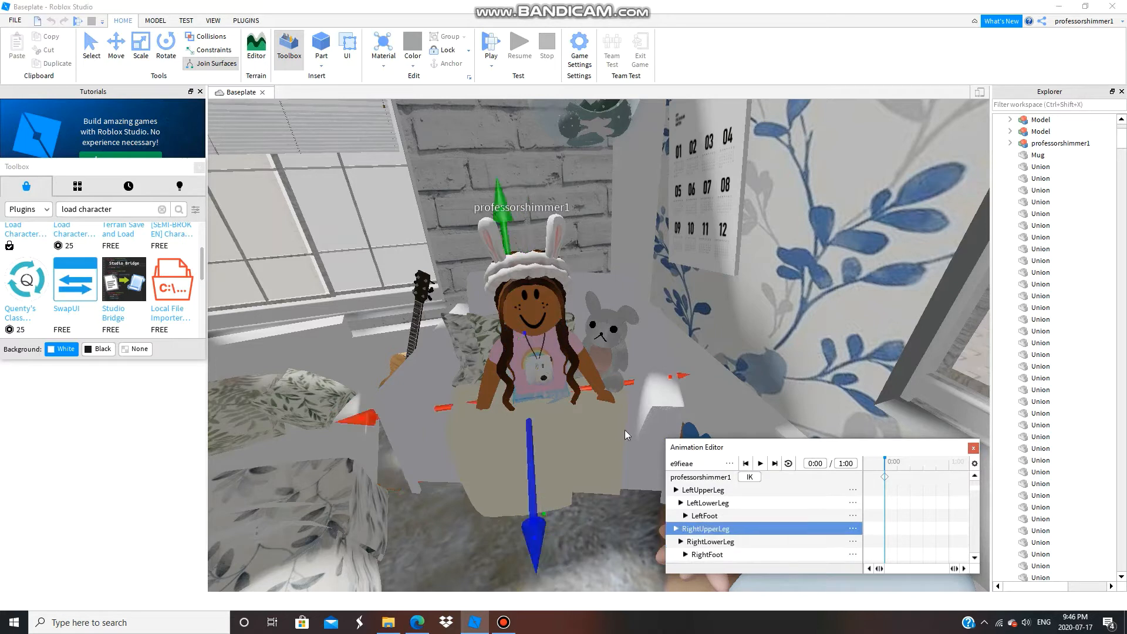
click(167, 46)
drag(518, 516, 516, 311)
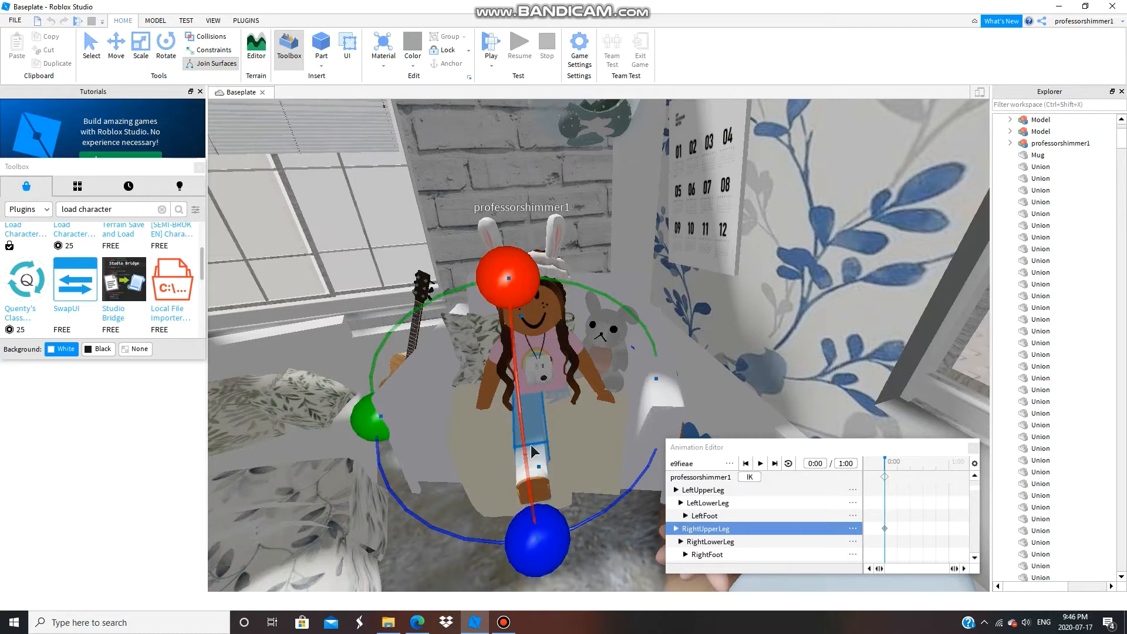
right_drag(532, 460, 551, 453)
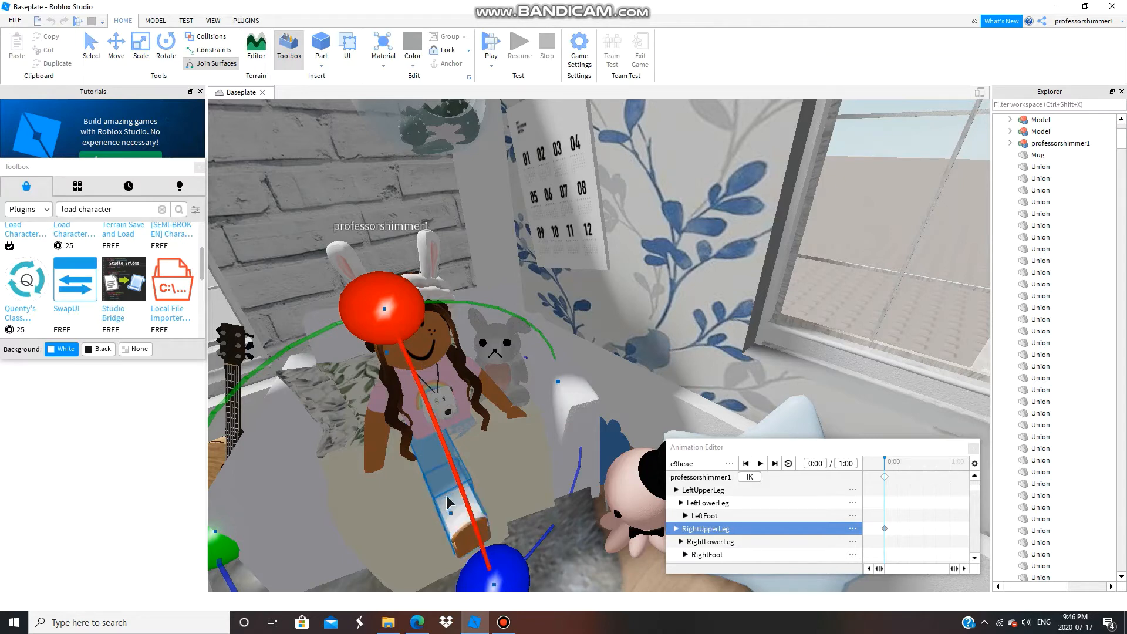
- Rotate the RightLowerLeg to bend the avatar's right knee downward
click(711, 541)
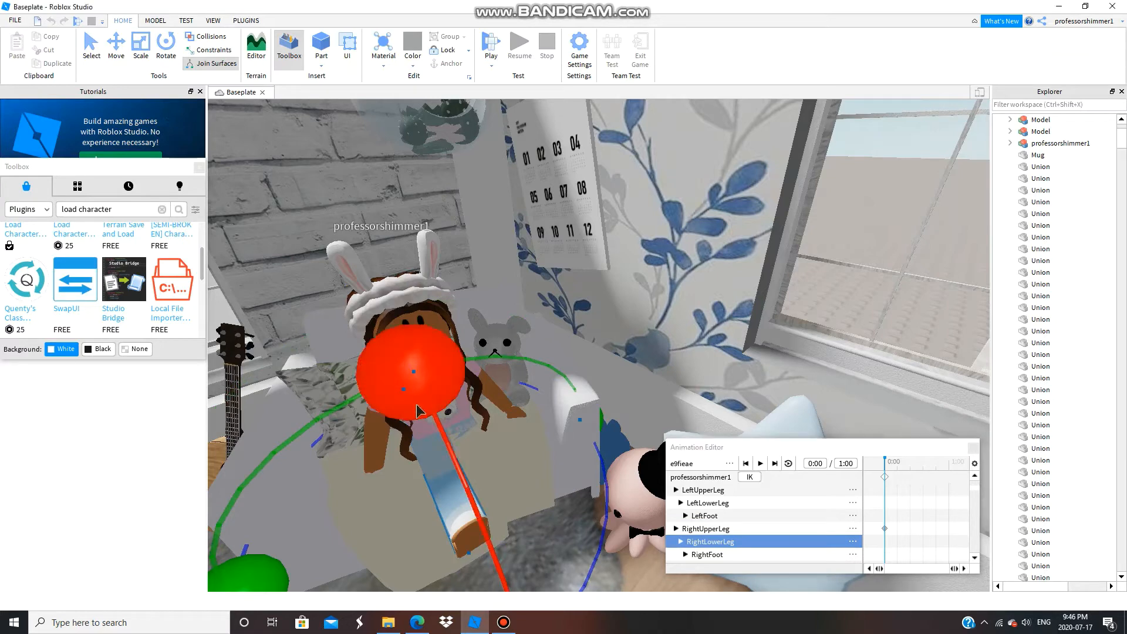
mouse_move(417, 409)
mouse_down()
mouse_move(437, 454)
mouse_move(426, 392)
mouse_up()
right_drag(431, 487, 432, 487)
scroll(431, 487, down, 3)
drag(473, 400, 570, 535)
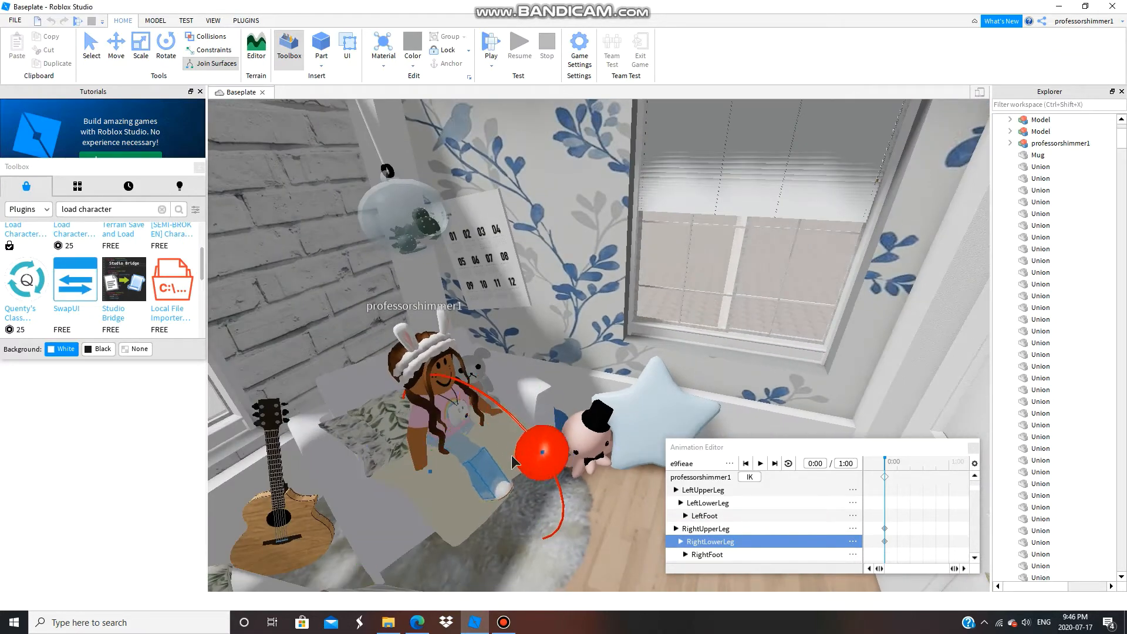
- Rotate the RightFoot to adjust its angle at the end of the bent right leg
click(506, 502)
scroll(581, 485, up, 2)
right_drag(581, 484, 589, 486)
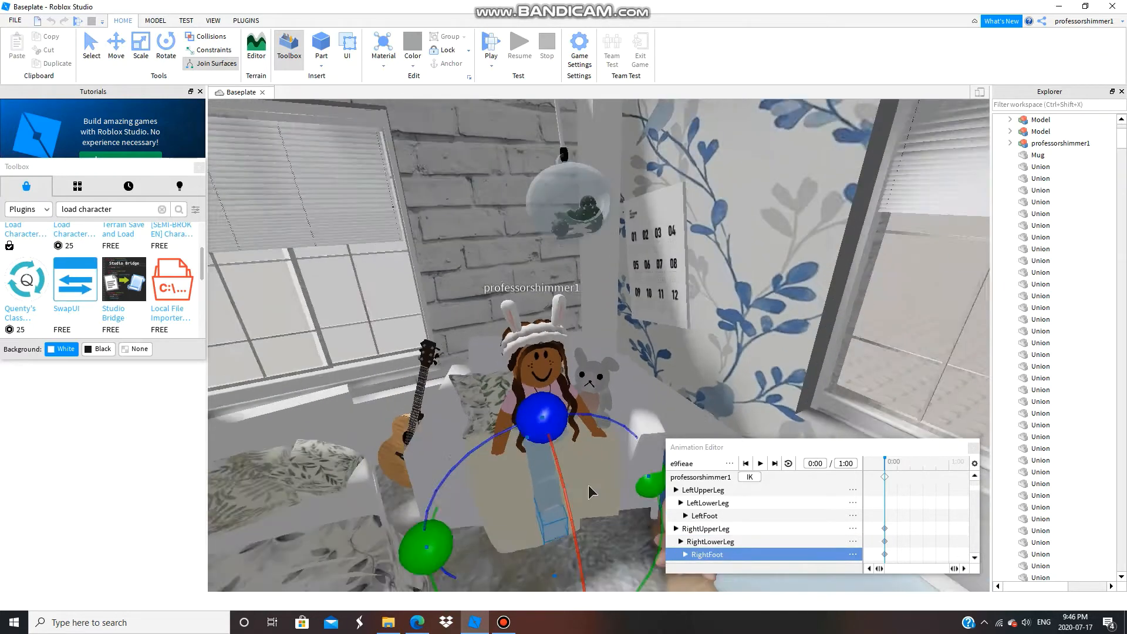
scroll(588, 486, down, 2)
drag(597, 543, 599, 520)
right_drag(600, 487, 526, 409)
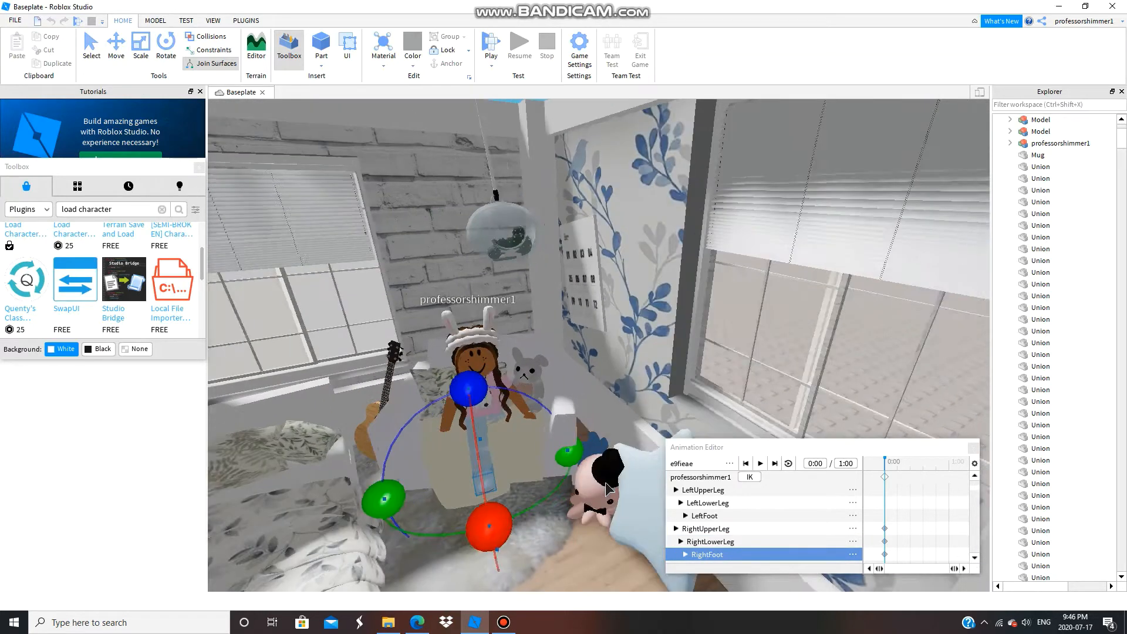
scroll(579, 487, up, 2)
click(461, 399)
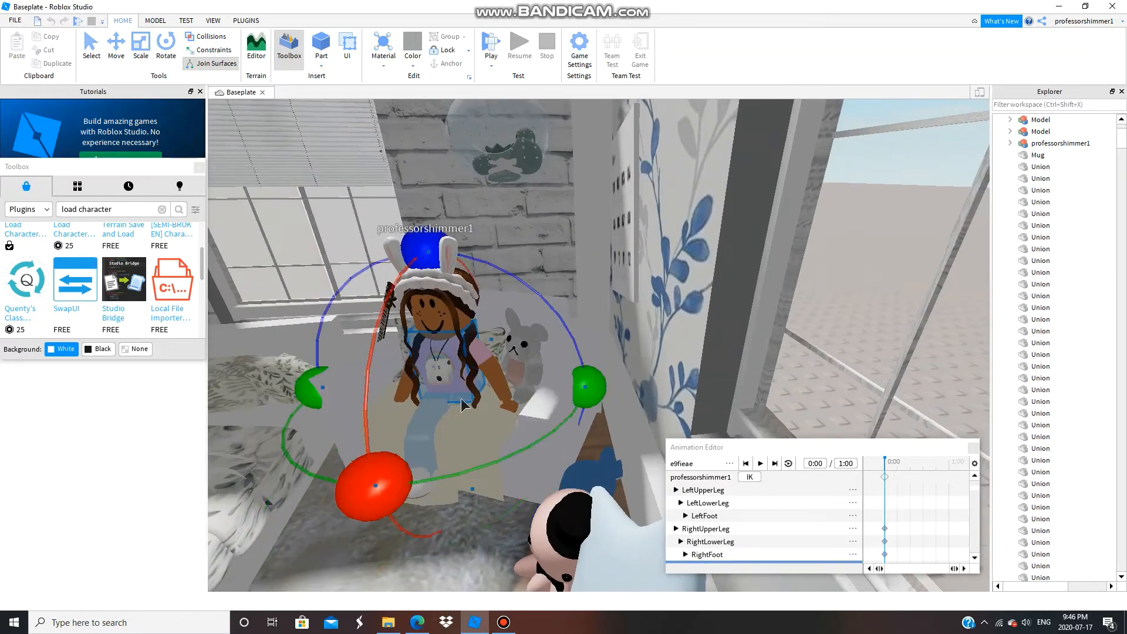
click(464, 407)
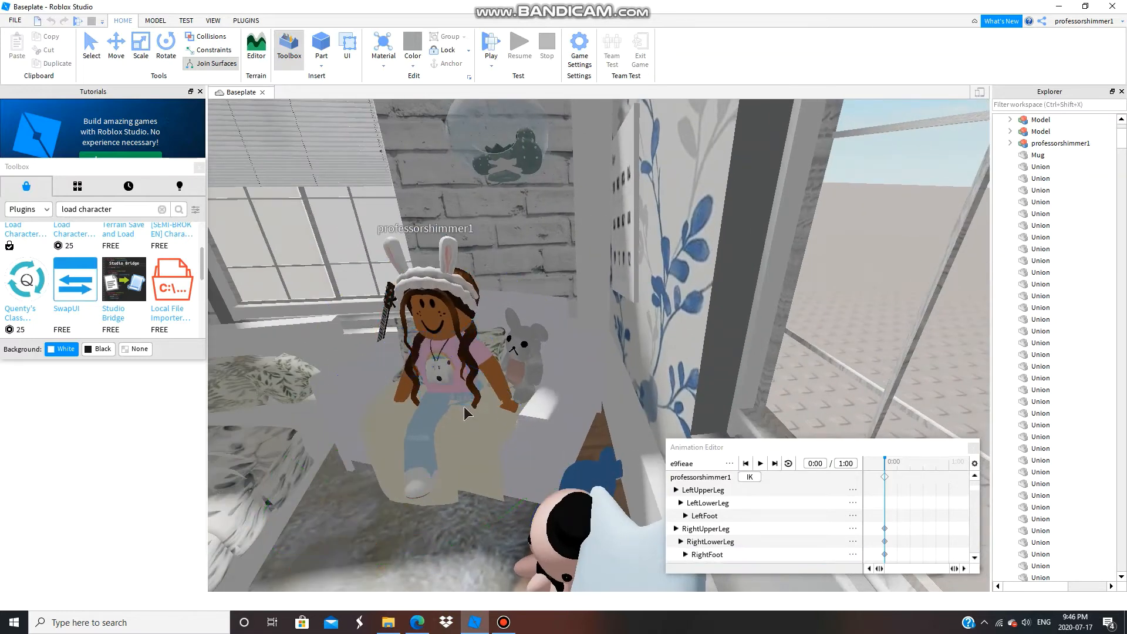
- Rotate the LeftUpperLeg forward so that the left leg extends beside the right one
click(710, 491)
drag(425, 489, 445, 377)
right_drag(444, 377, 487, 378)
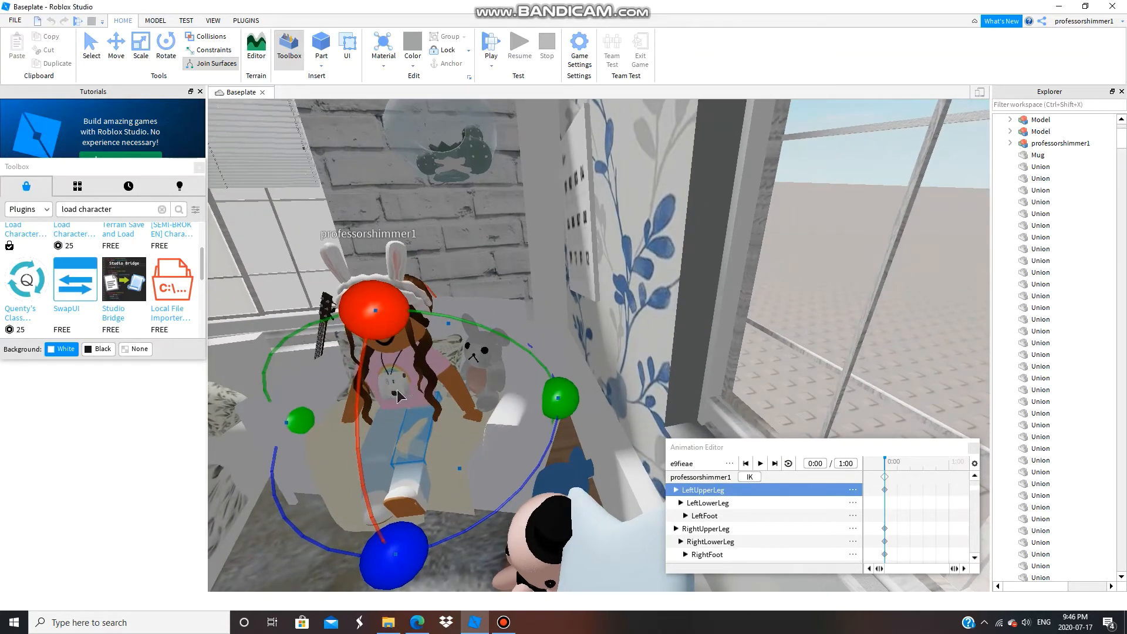
key(a)
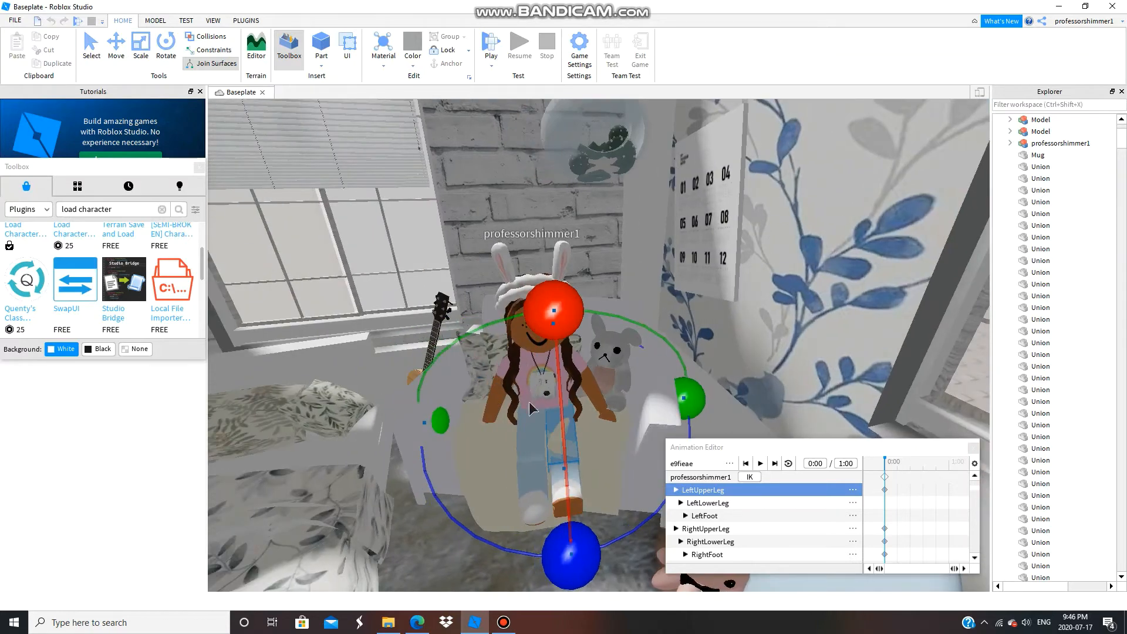
- Move the LowerTorso back toward the head of the bed and sideways until the avatar sits behind the plush bunny
scroll(722, 512, up, 1)
click(710, 489)
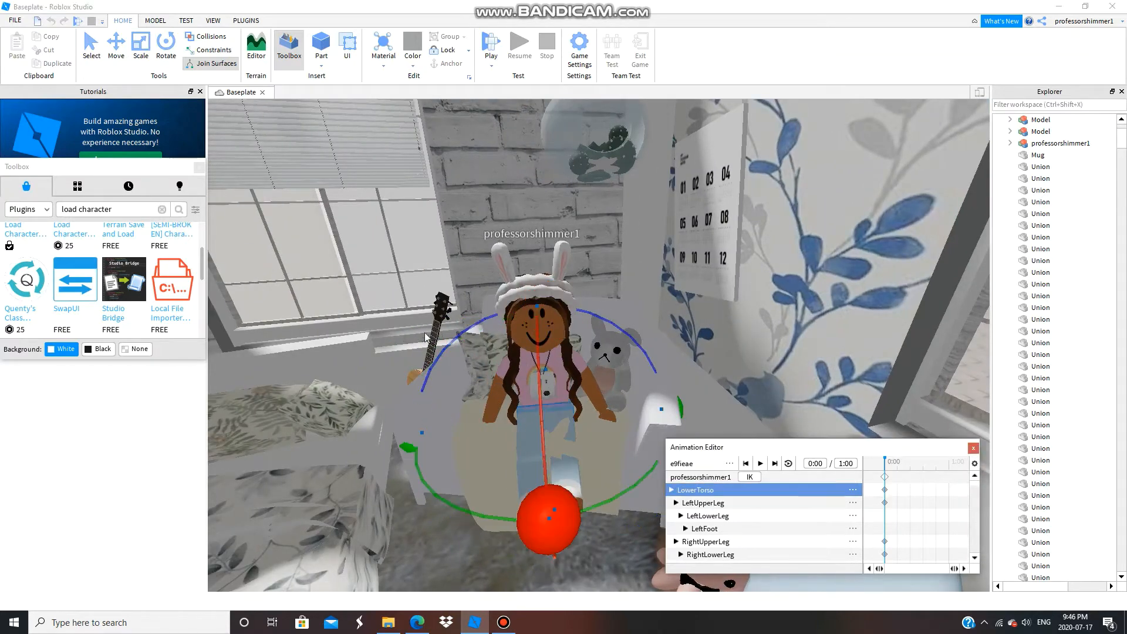
click(117, 57)
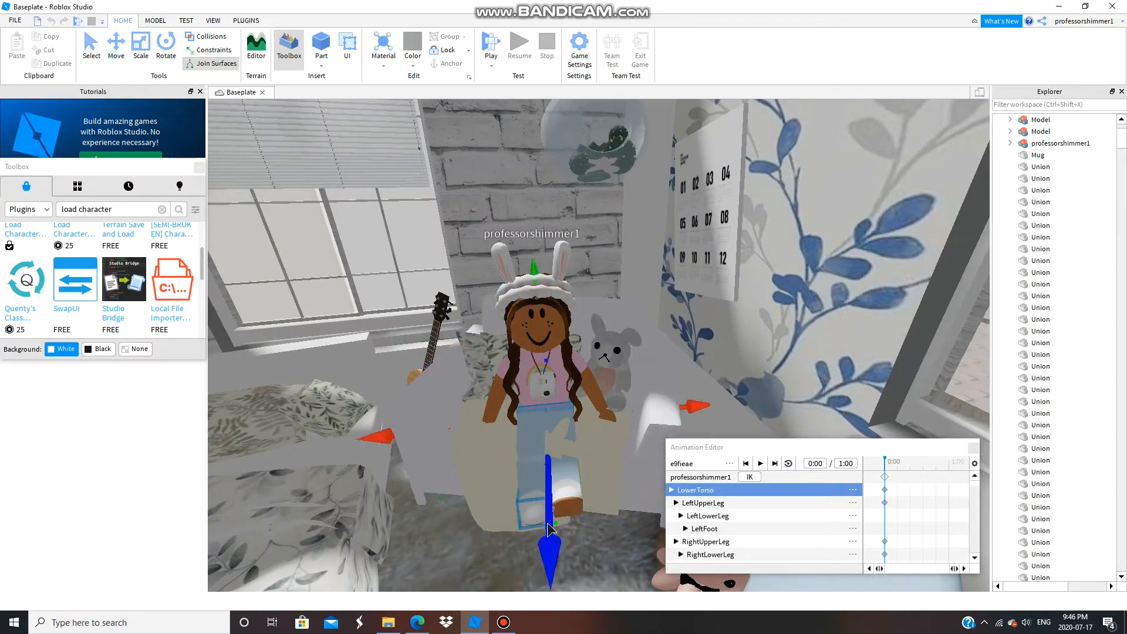
drag(548, 527, 554, 554)
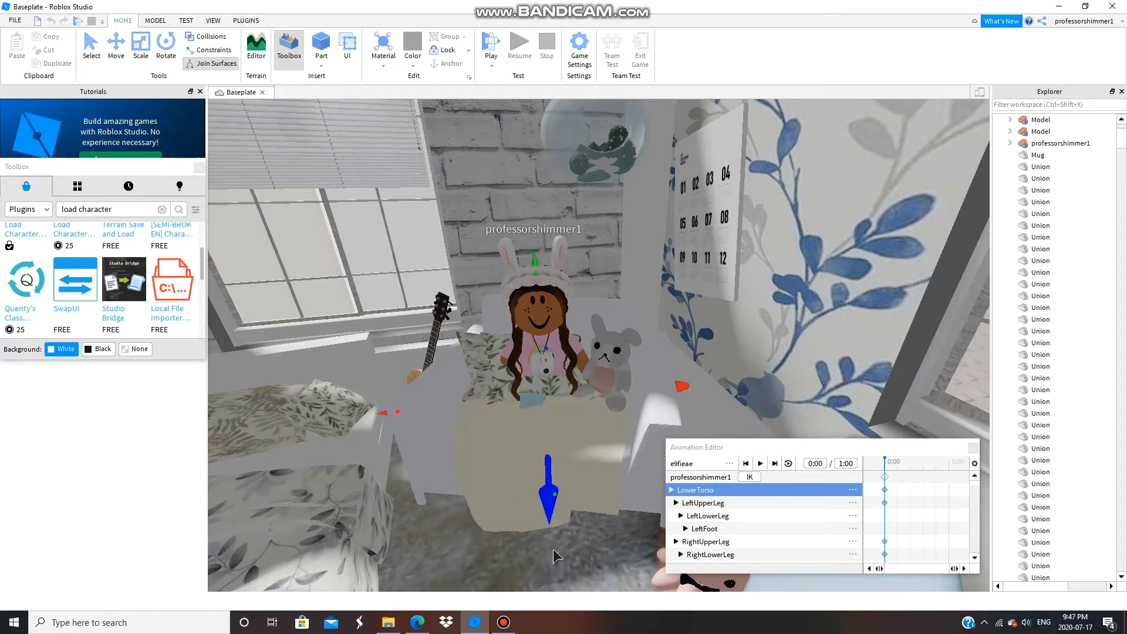
right_drag(531, 450, 545, 446)
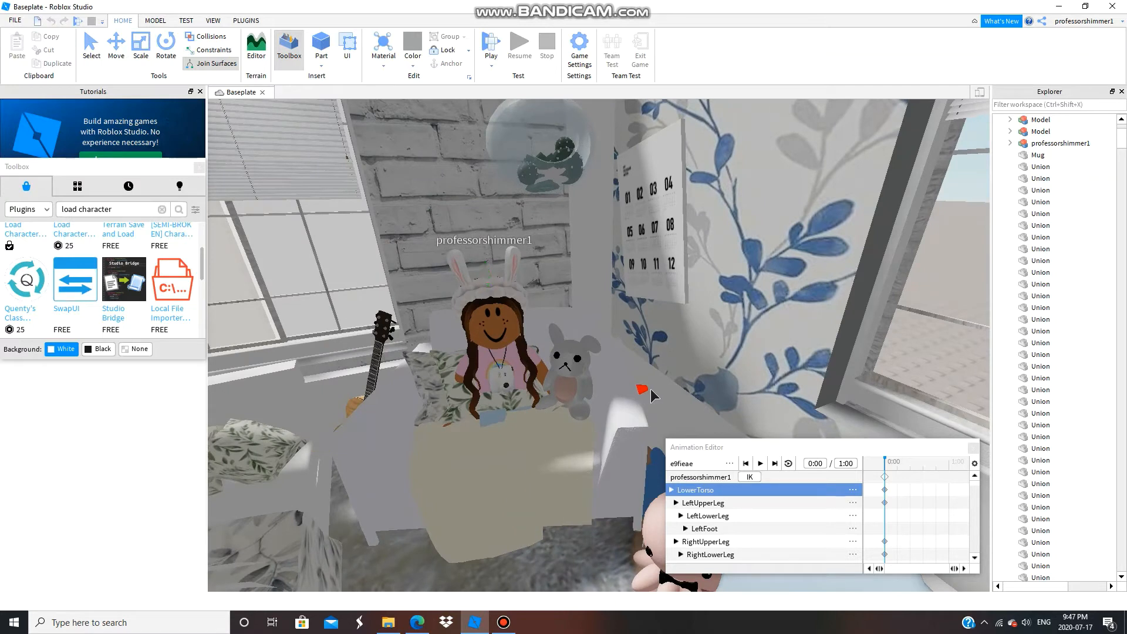
mouse_move(657, 385)
mouse_down()
mouse_move(751, 375)
mouse_move(655, 389)
mouse_move(670, 381)
mouse_up()
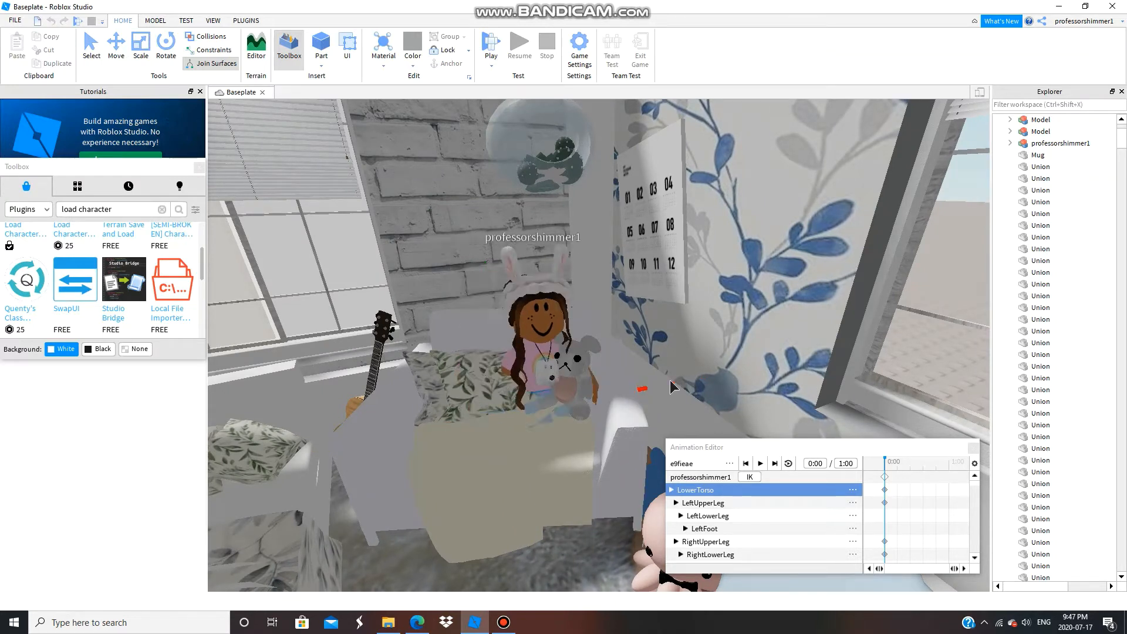
drag(602, 392, 602, 392)
right_drag(602, 392, 584, 392)
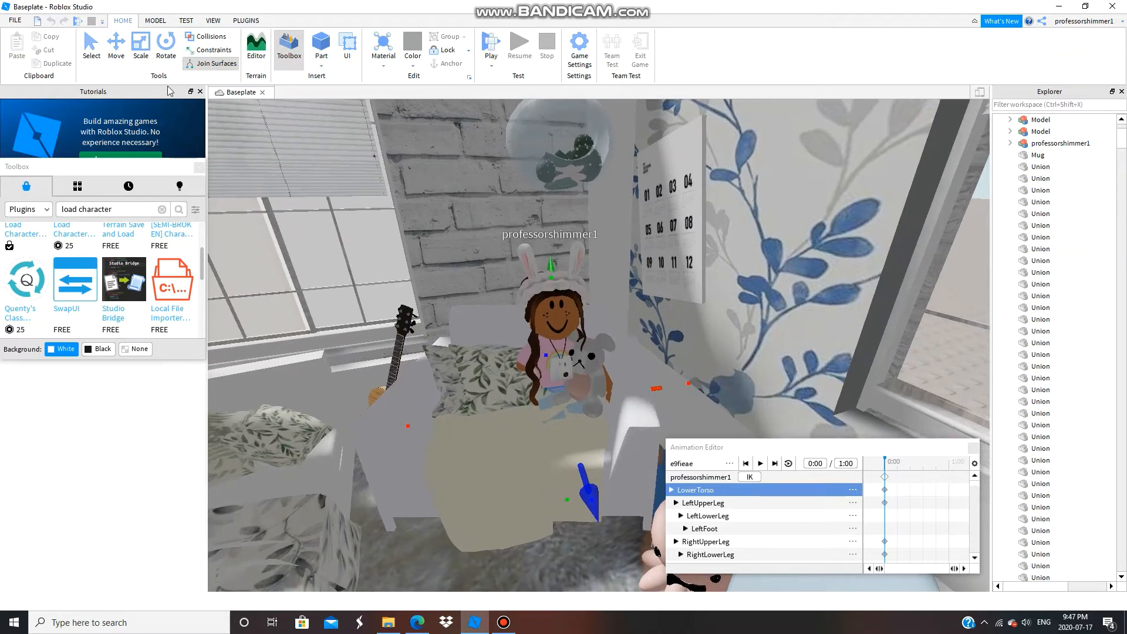
- Rotate the RightUpperLeg upward so that the right leg lies above the blanket
click(707, 515)
click(703, 542)
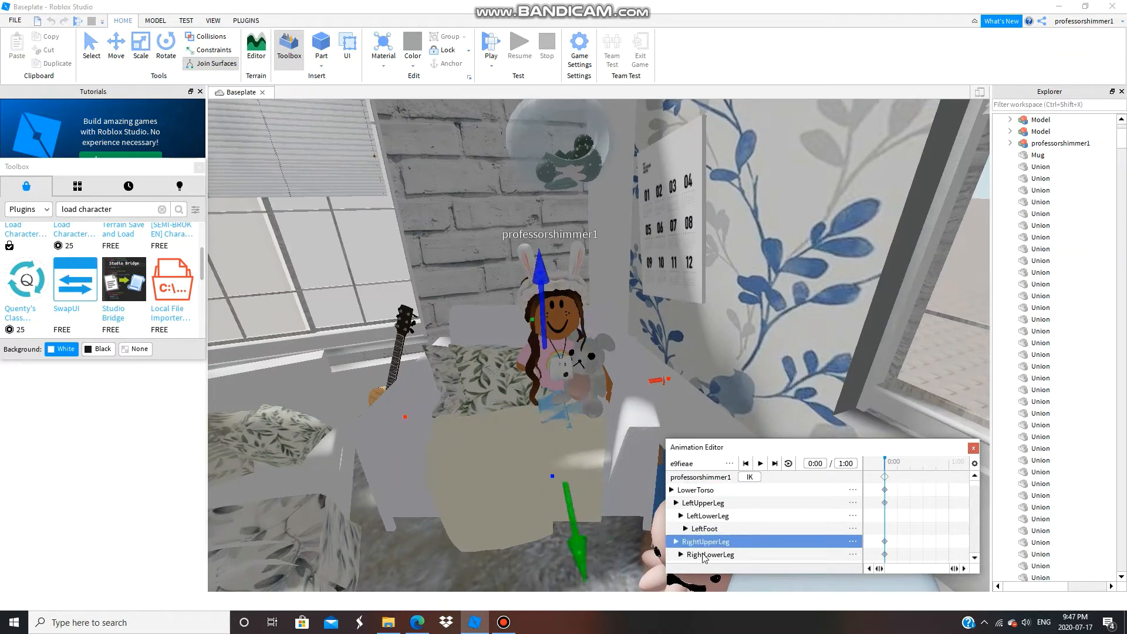
click(167, 58)
drag(567, 498, 555, 391)
right_drag(552, 422, 505, 365)
scroll(534, 402, up, 5)
click(534, 402)
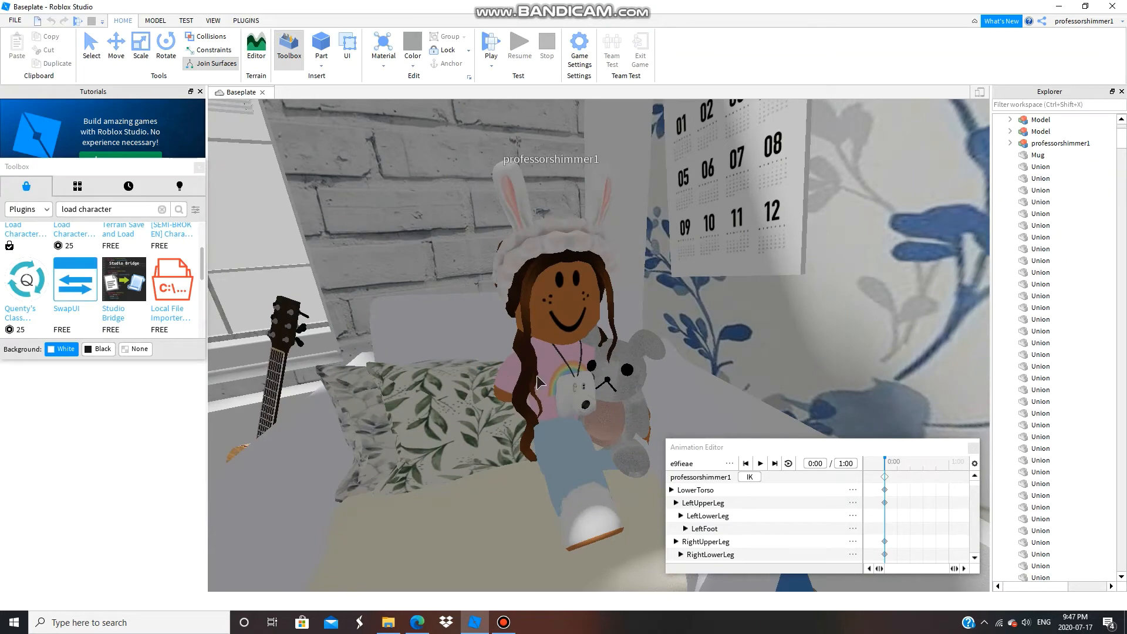
- Rotate the RightUpperArm forward from the avatar's side
key(d)
key(a)
key(d)
scroll(705, 510, down, 5)
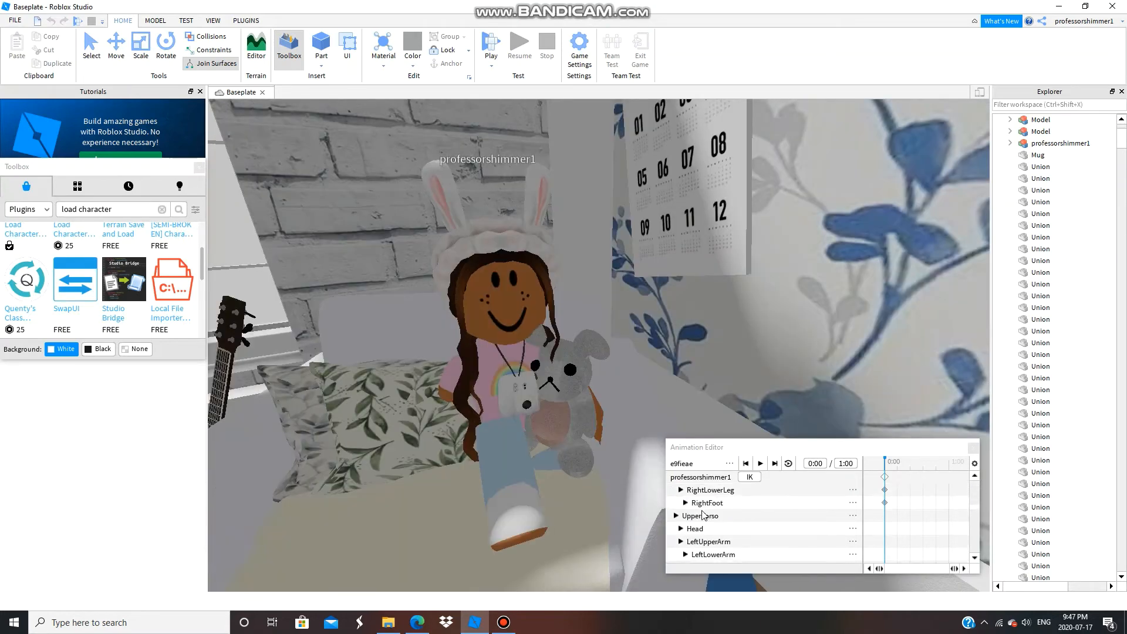
scroll(703, 514, down, 4)
click(720, 531)
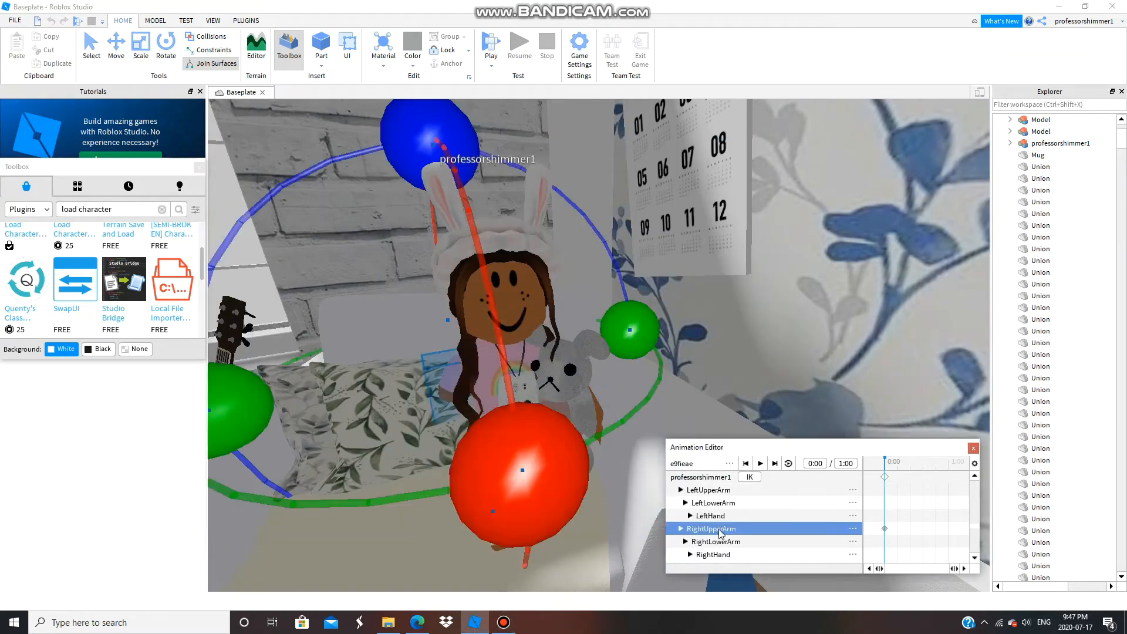
drag(543, 443, 454, 446)
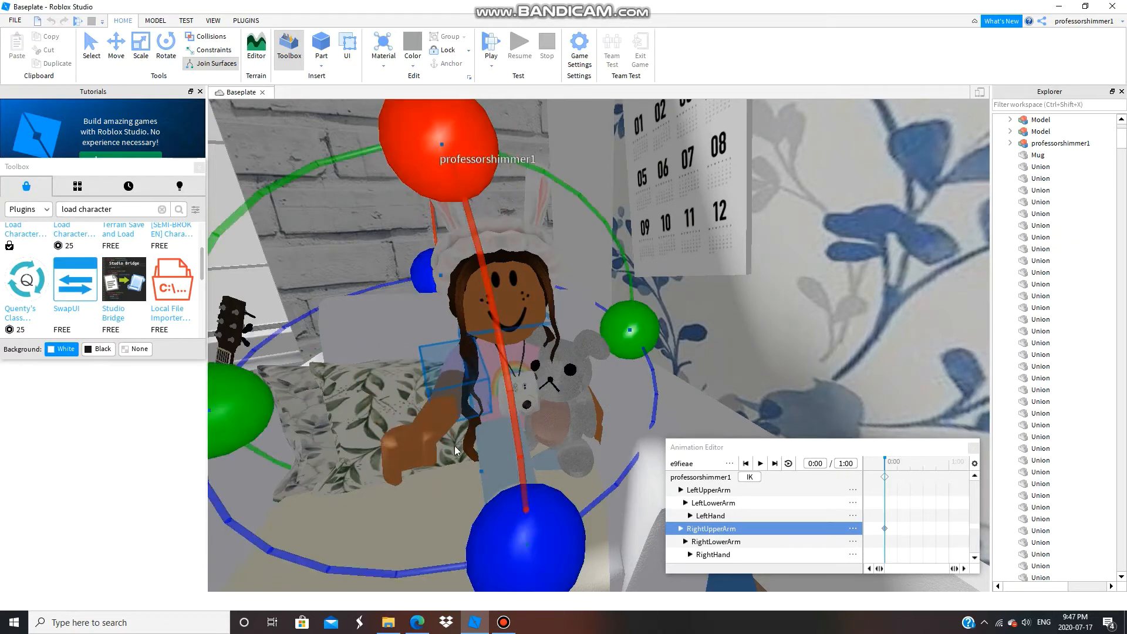
- Rotate the RightLowerArm inward so that the right hand reaches across toward the plush bunny
click(441, 412)
drag(410, 277, 301, 387)
right_drag(572, 425, 631, 409)
key(d)
key(a)
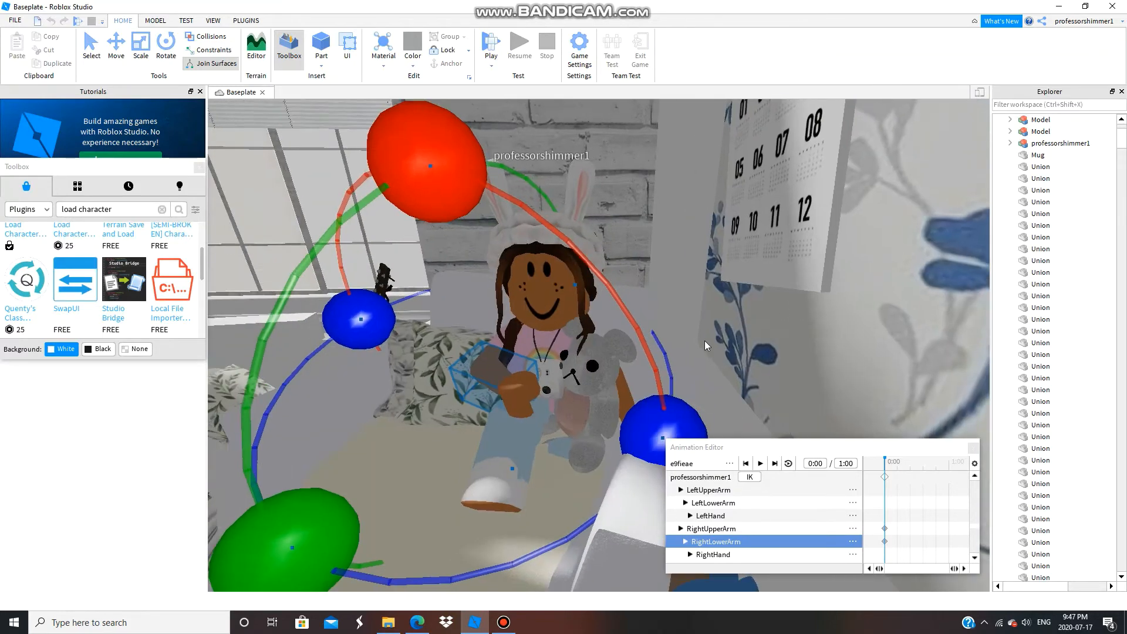
key(d)
- Rotate the LeftUpperArm about two axes to bring it forward beside the plush bunny
click(474, 376)
click(472, 372)
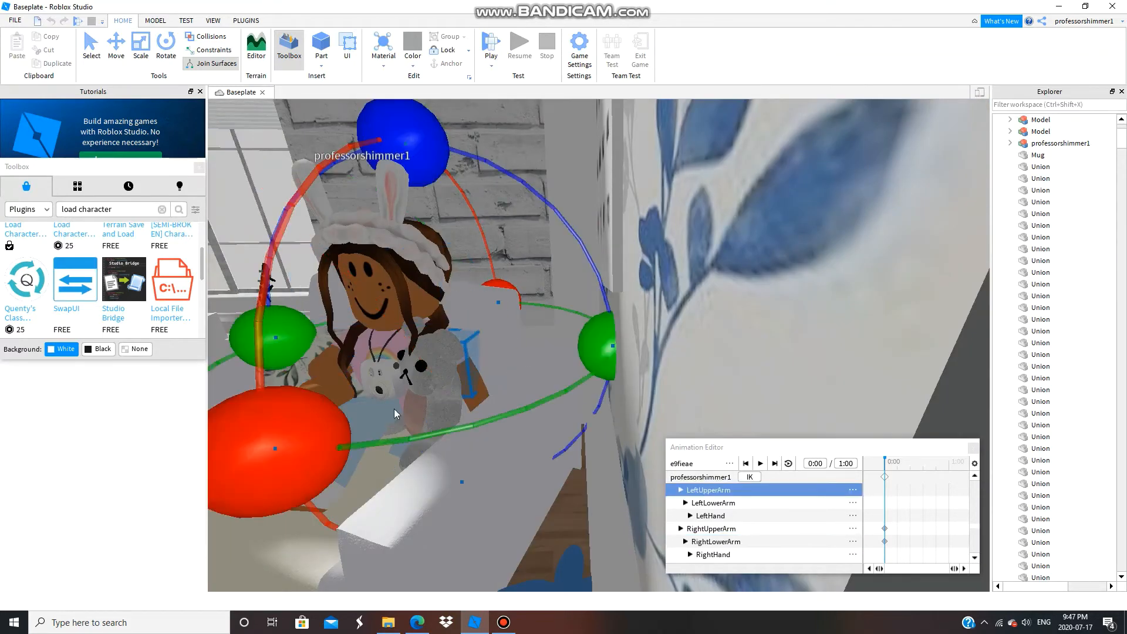
drag(595, 346, 581, 369)
drag(393, 145, 272, 205)
right_drag(272, 206, 484, 361)
- Bend the LeftLowerArm and adjust the left arm's rotation until it wraps around the front of the plush bunny
click(599, 399)
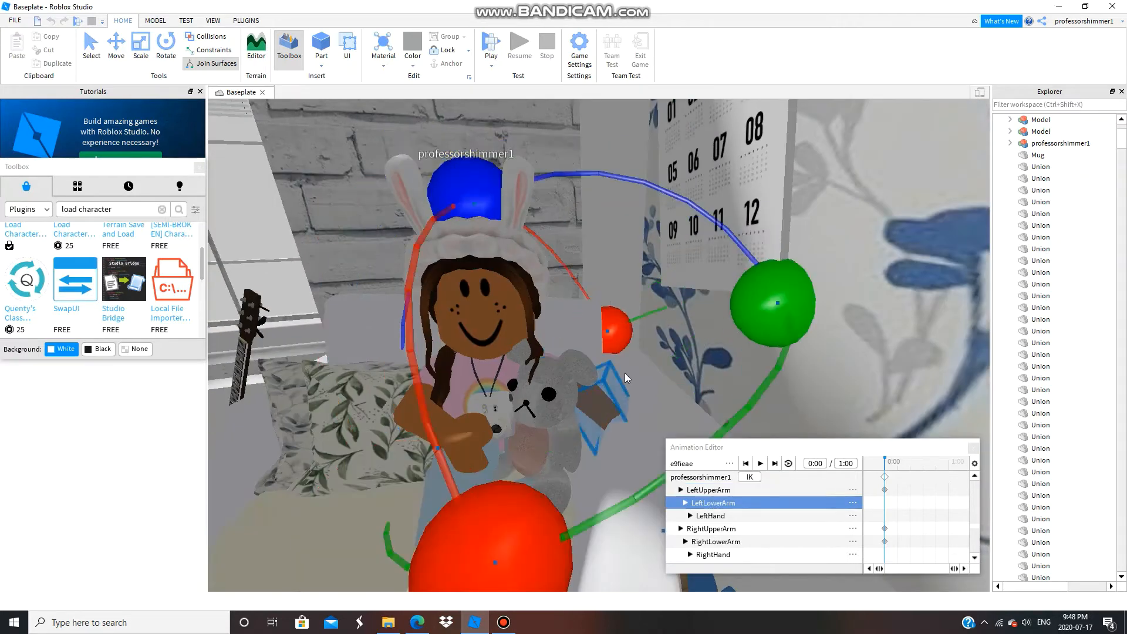
drag(608, 508, 604, 402)
drag(572, 481, 484, 290)
drag(744, 318, 642, 247)
click(561, 453)
drag(614, 291, 741, 346)
scroll(474, 387, up, 1)
click(613, 427)
right_drag(613, 428, 535, 486)
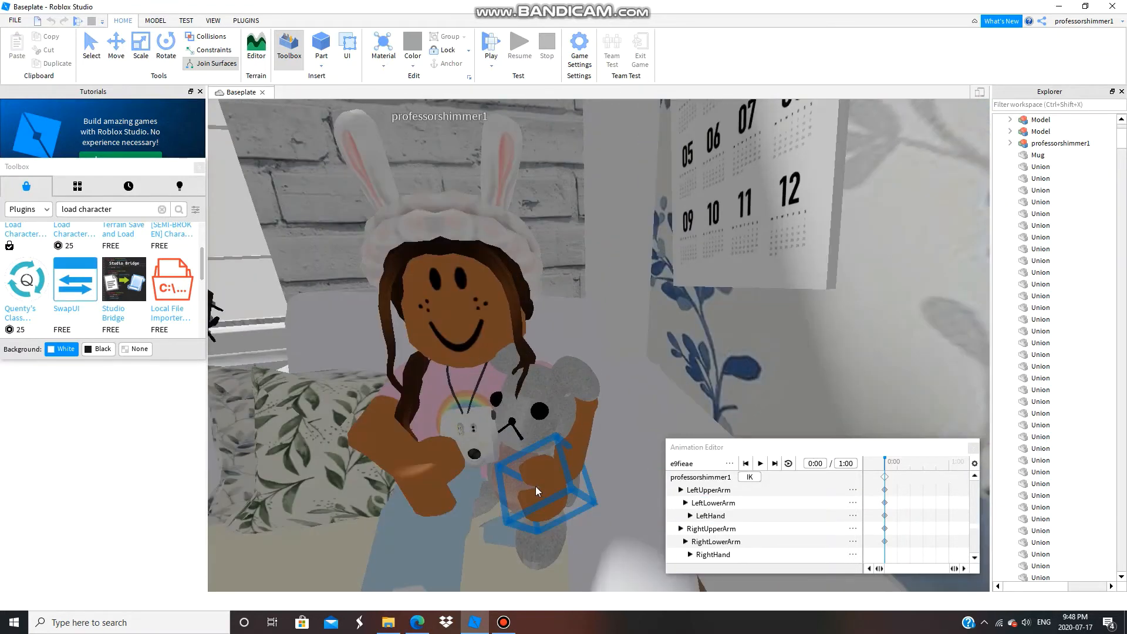
- Rotate the avatar's left leg upward out of the blanket so that it rests beside the right leg
click(491, 548)
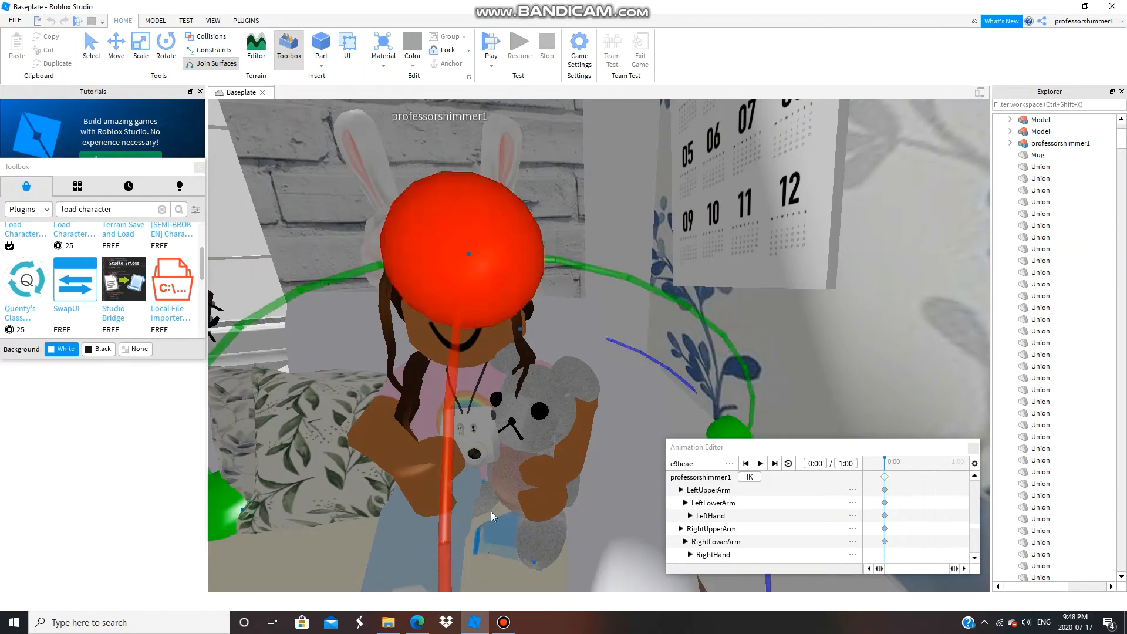
click(470, 308)
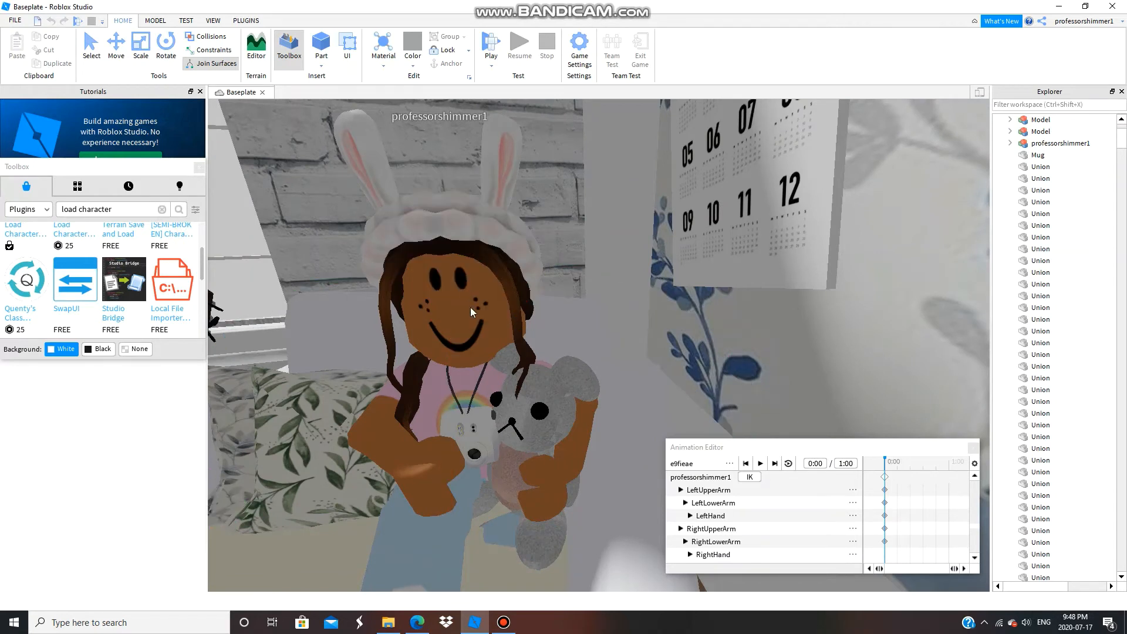
click(490, 544)
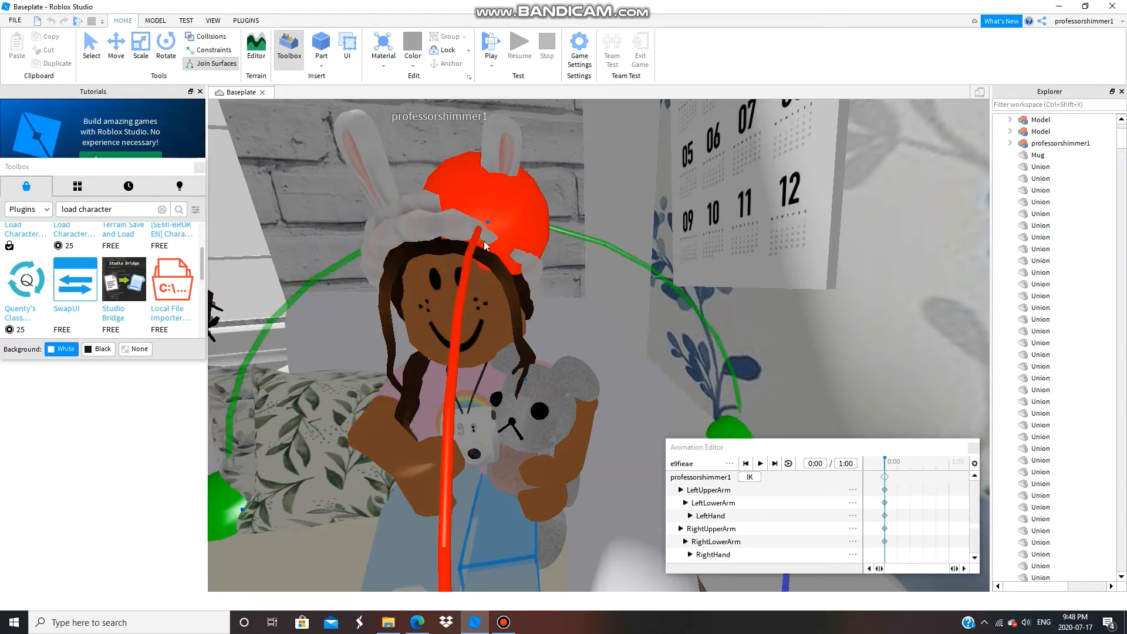
drag(486, 234, 471, 248)
right_drag(240, 472, 248, 474)
click(248, 473)
scroll(281, 478, down, 3)
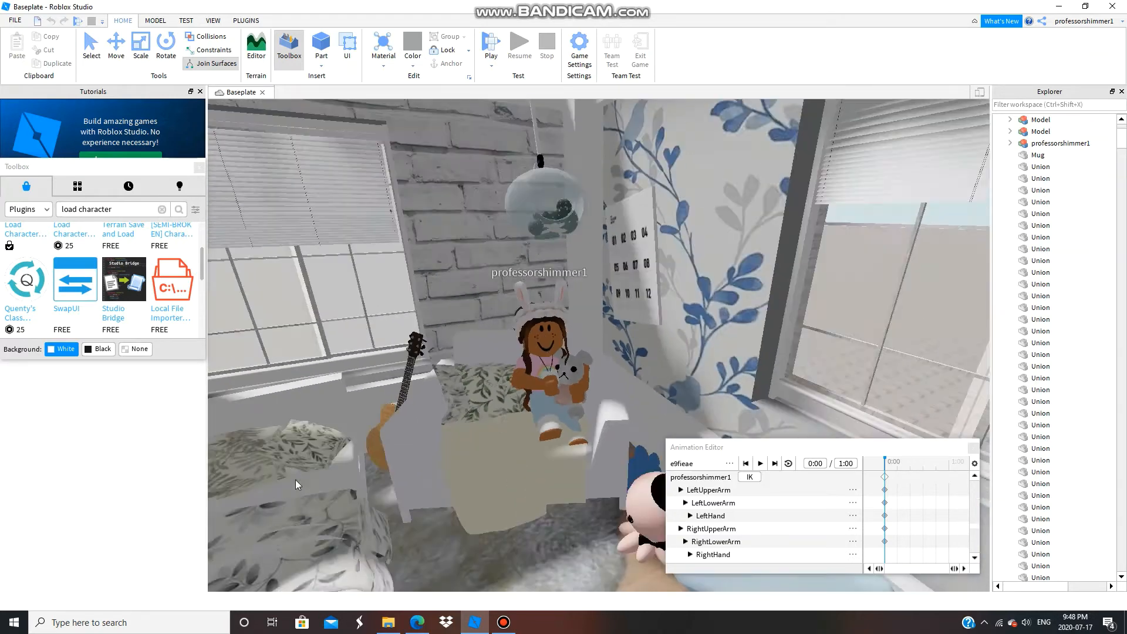
scroll(352, 472, up, 2)
scroll(510, 429, down, 1)
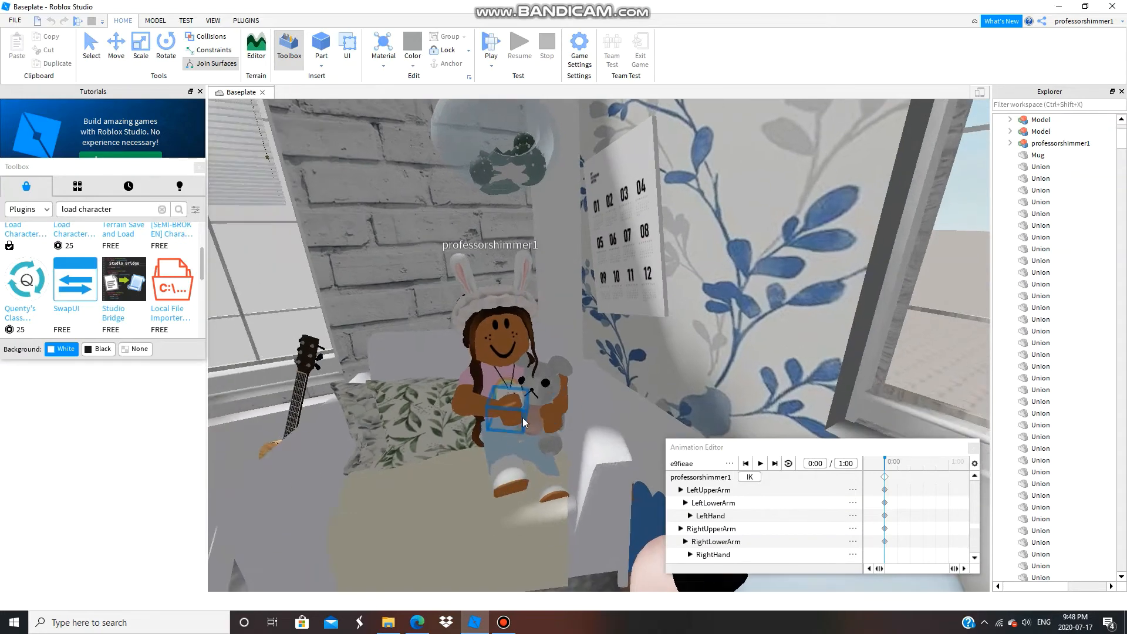
- Move the avatar's LowerTorso slightly back along the bed toward the headboard
scroll(469, 405, up, 2)
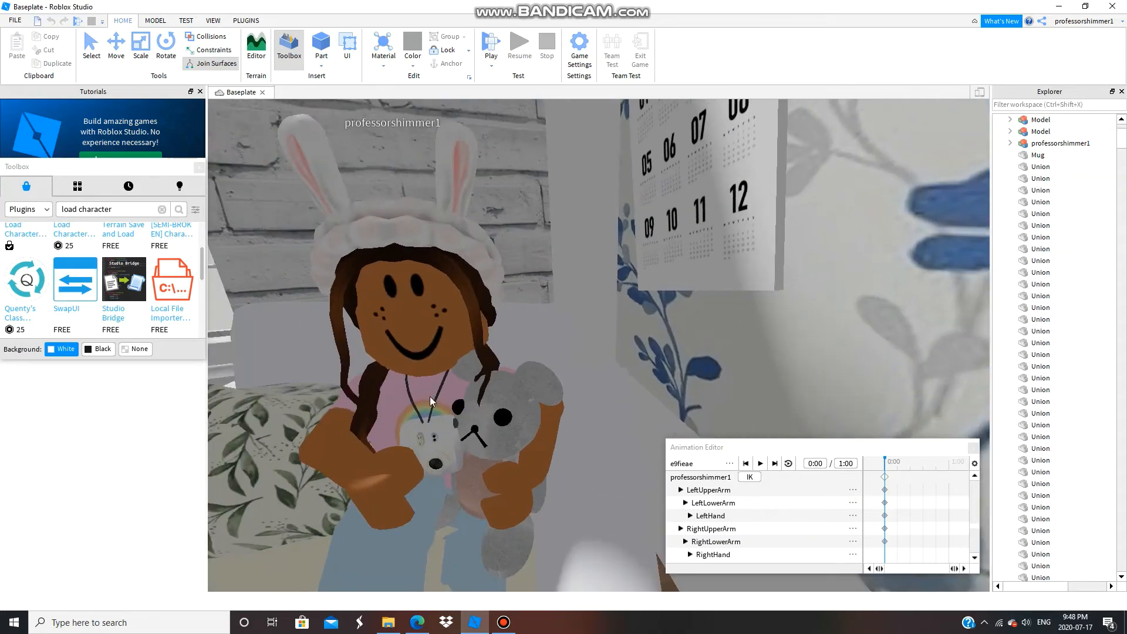
scroll(411, 364, down, 2)
scroll(365, 293, up, 3)
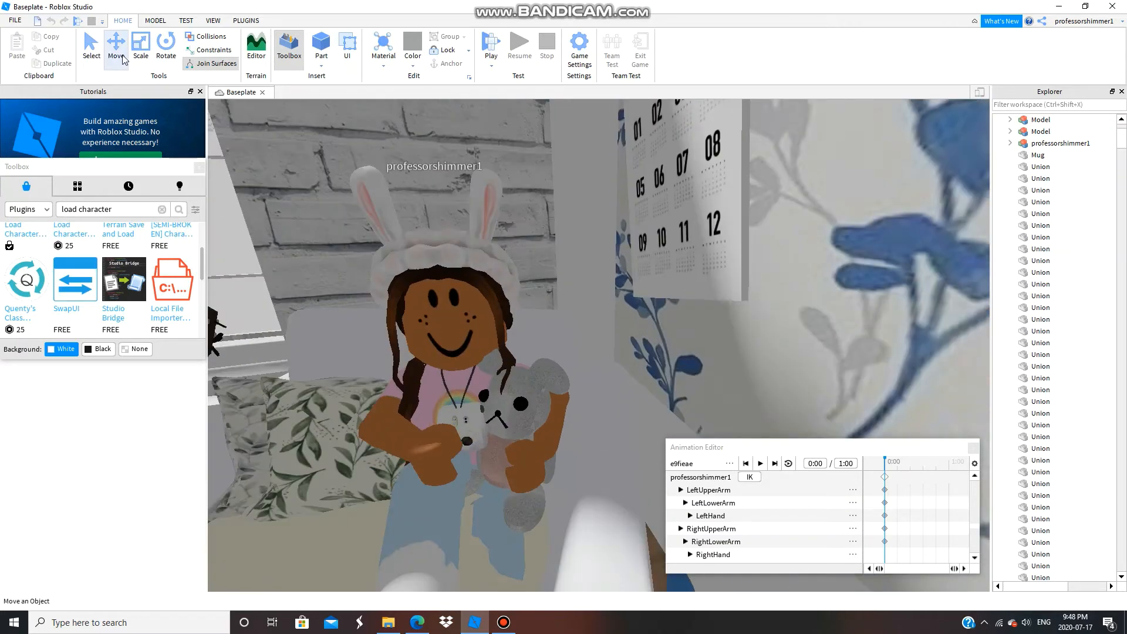
scroll(729, 516, up, 3)
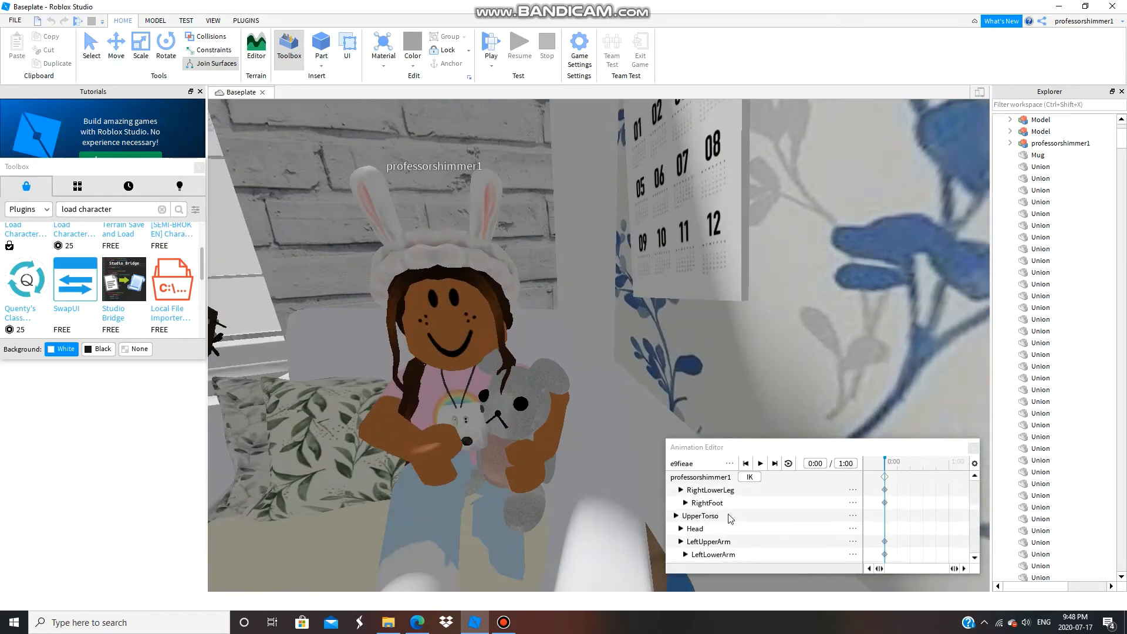
click(699, 490)
scroll(498, 520, up, 5)
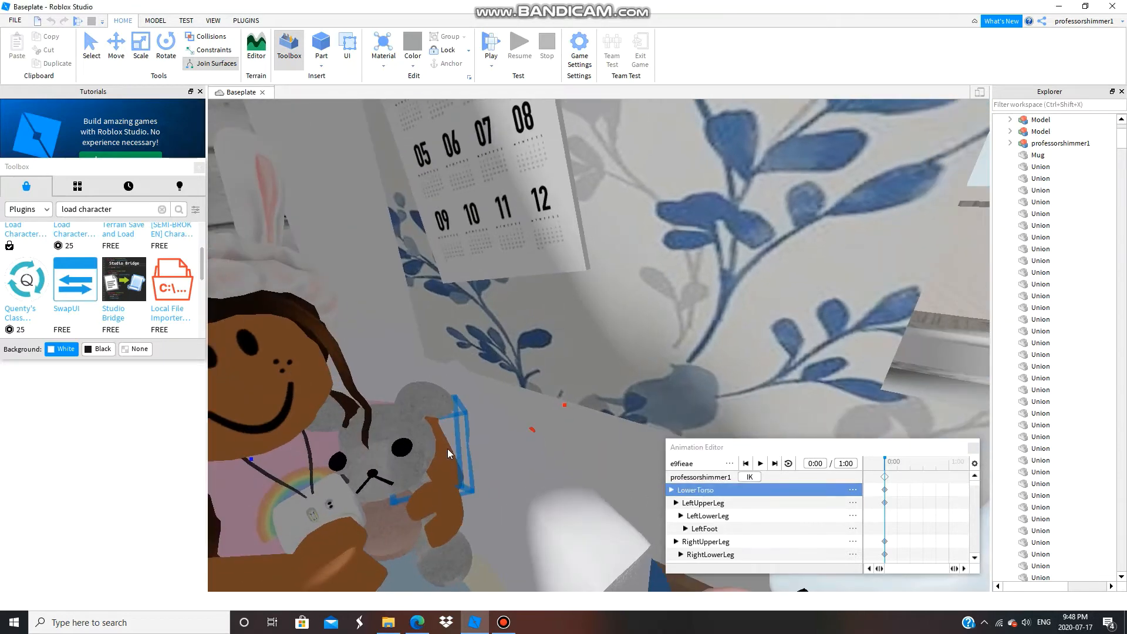
scroll(447, 454, down, 5)
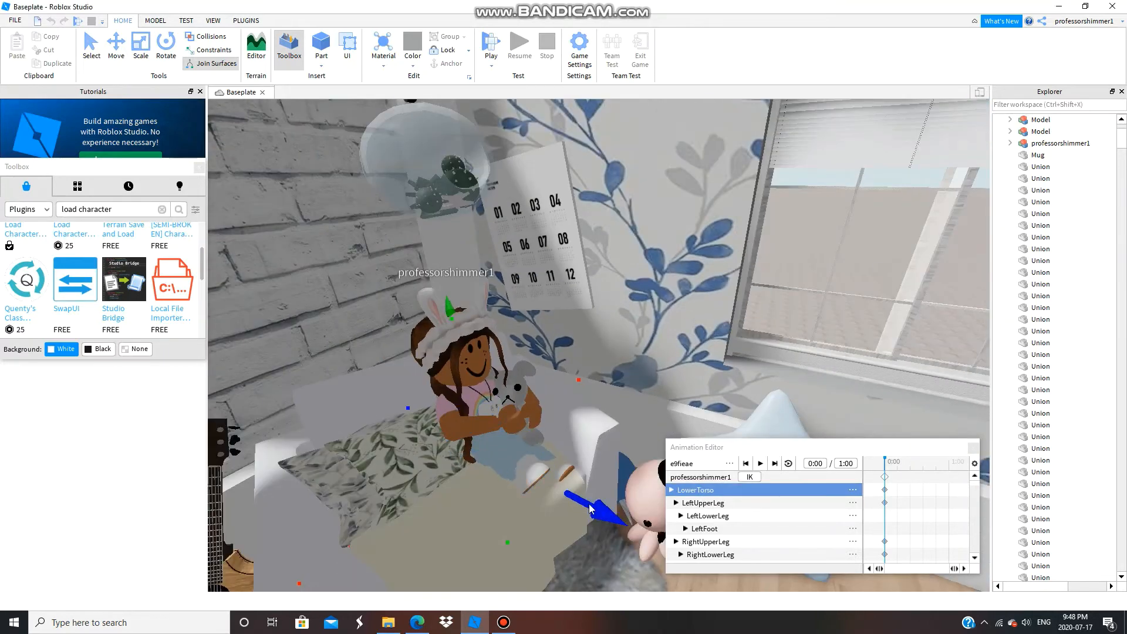
drag(588, 504, 572, 486)
right_drag(570, 481, 491, 531)
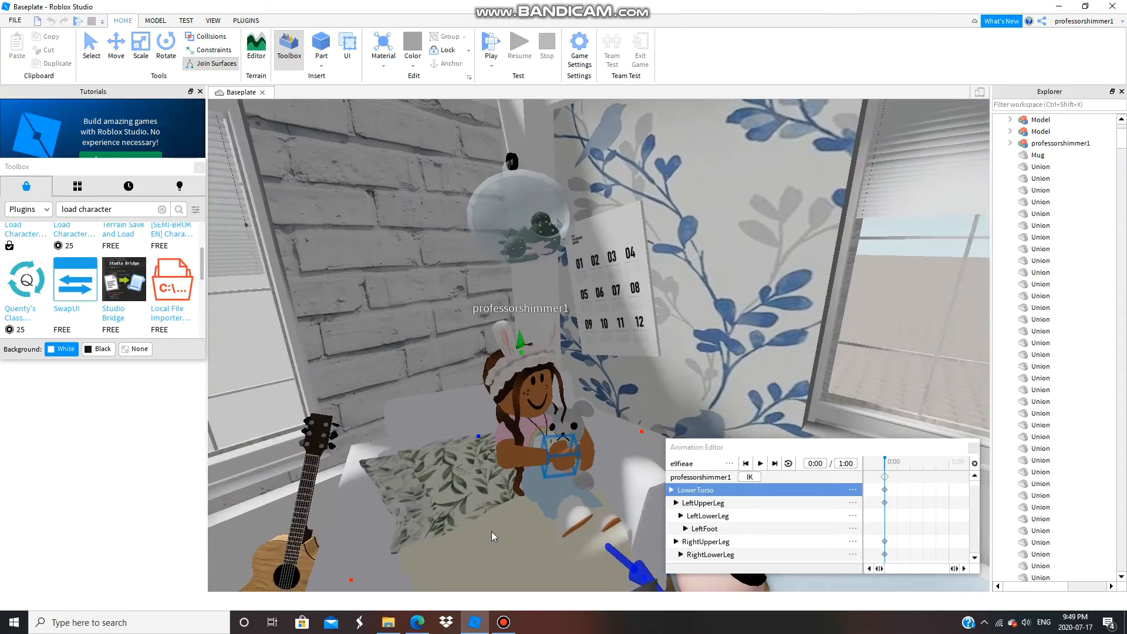
scroll(611, 466, up, 4)
scroll(611, 466, down, 4)
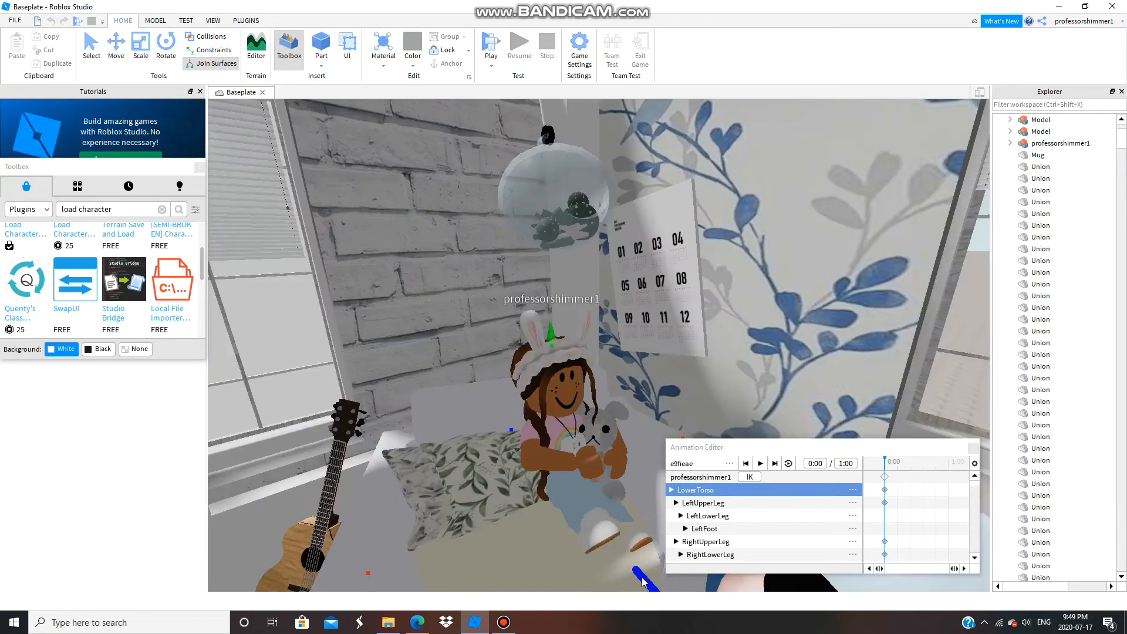
scroll(622, 510, up, 4)
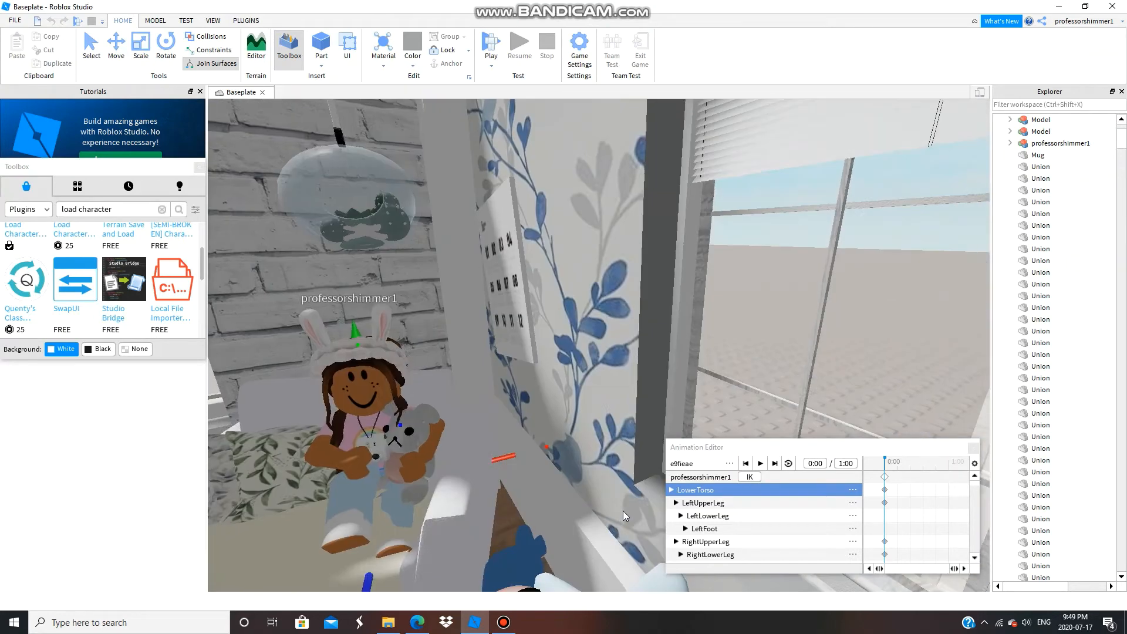
right_drag(622, 511, 540, 346)
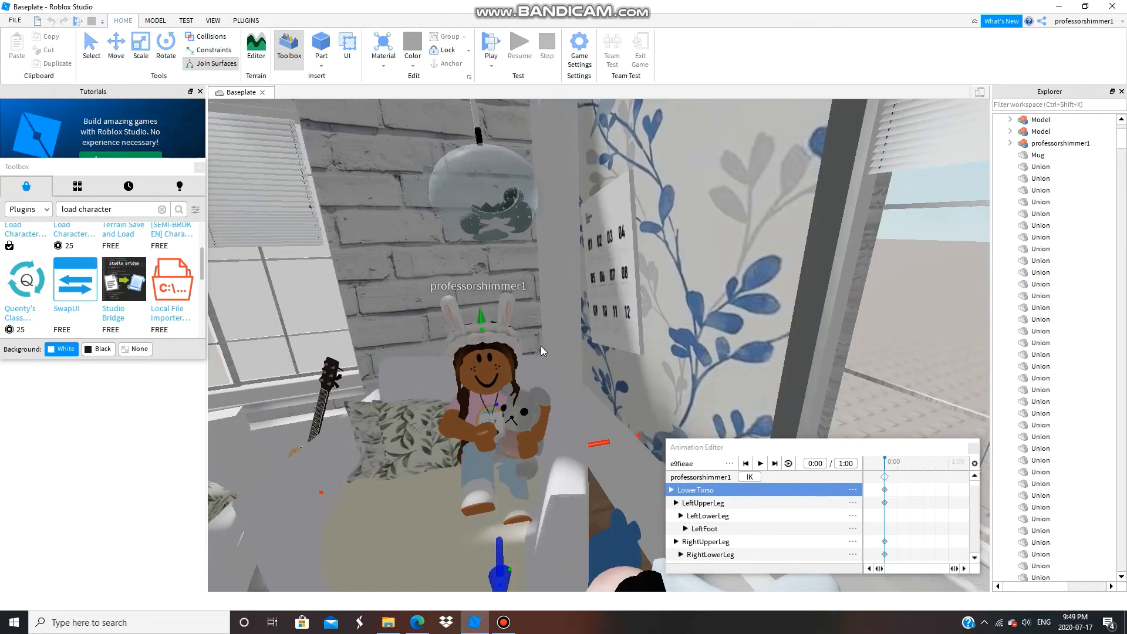
- Rotate the LeftUpperLeg and LeftLowerLeg to adjust how the left leg rests on the bed
scroll(534, 375, up, 3)
right_drag(518, 417, 413, 516)
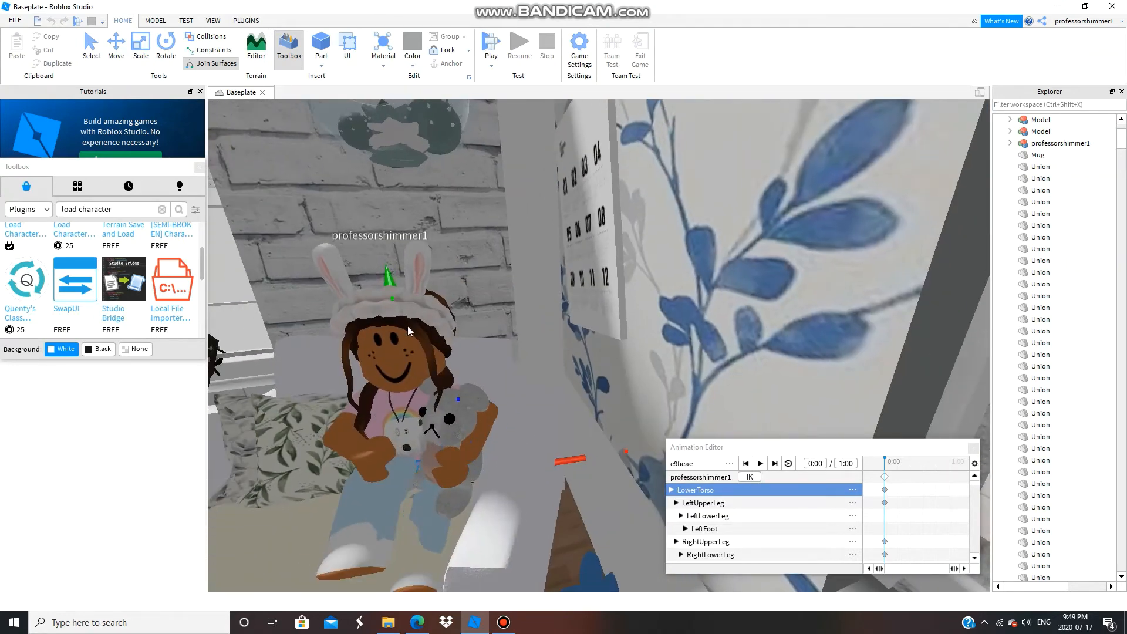
click(164, 51)
click(421, 510)
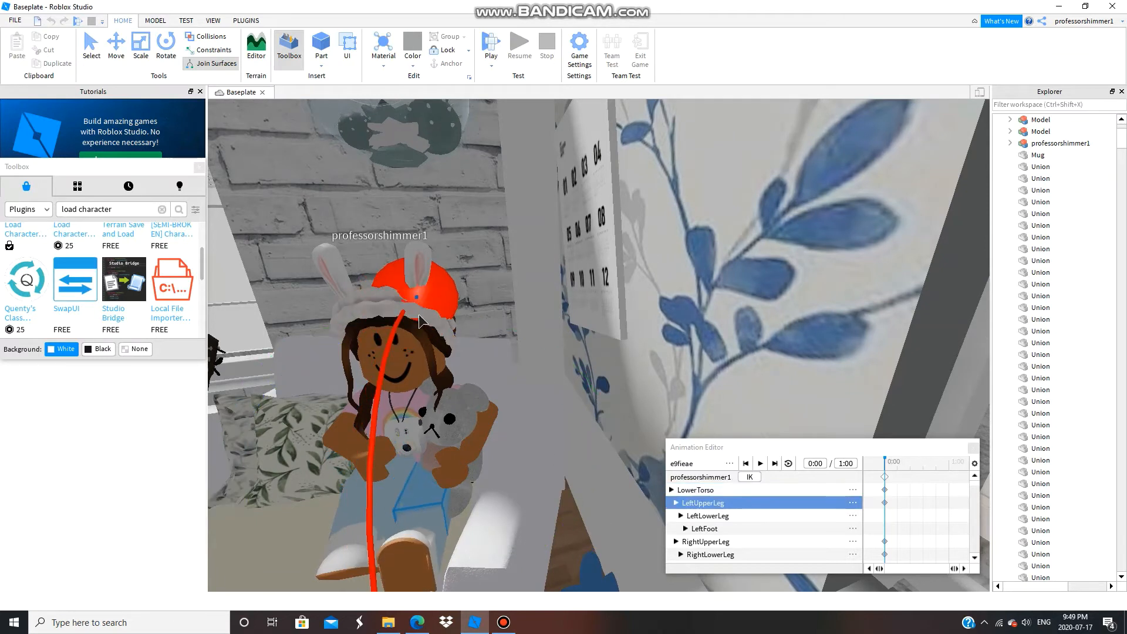
click(443, 525)
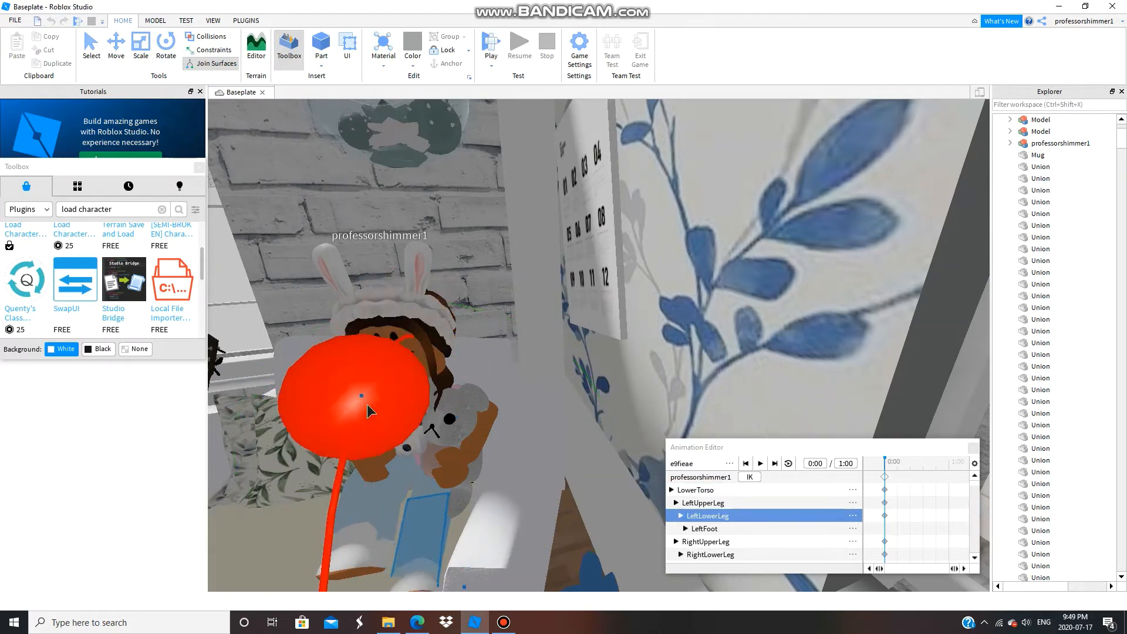
scroll(368, 545, down, 3)
right_drag(369, 545, 661, 388)
right_drag(537, 497, 615, 427)
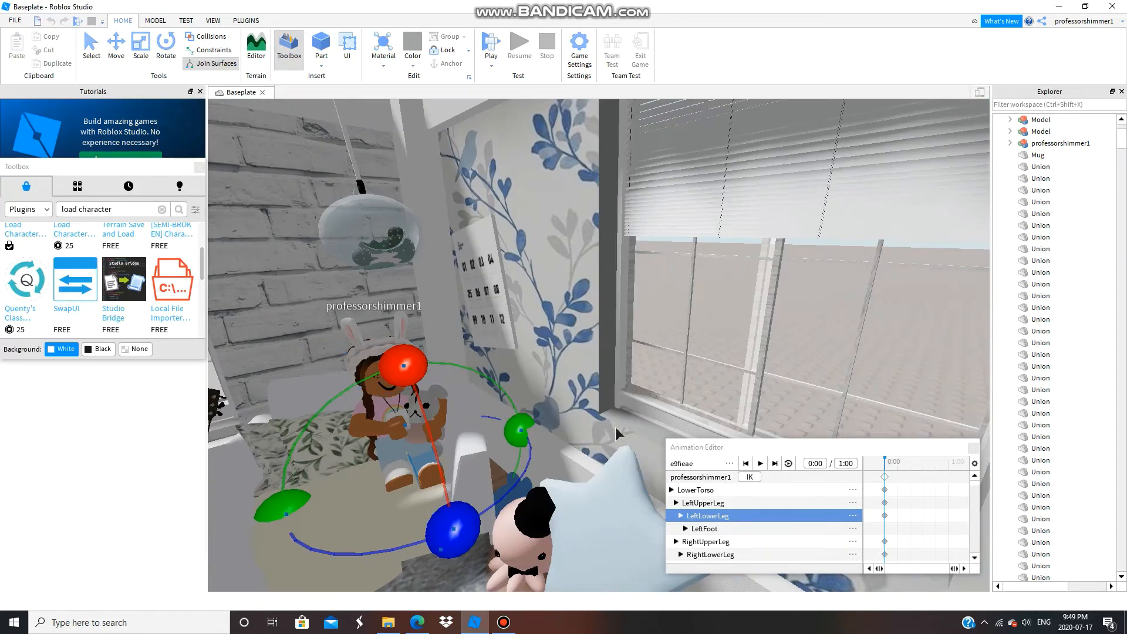
drag(415, 386, 477, 424)
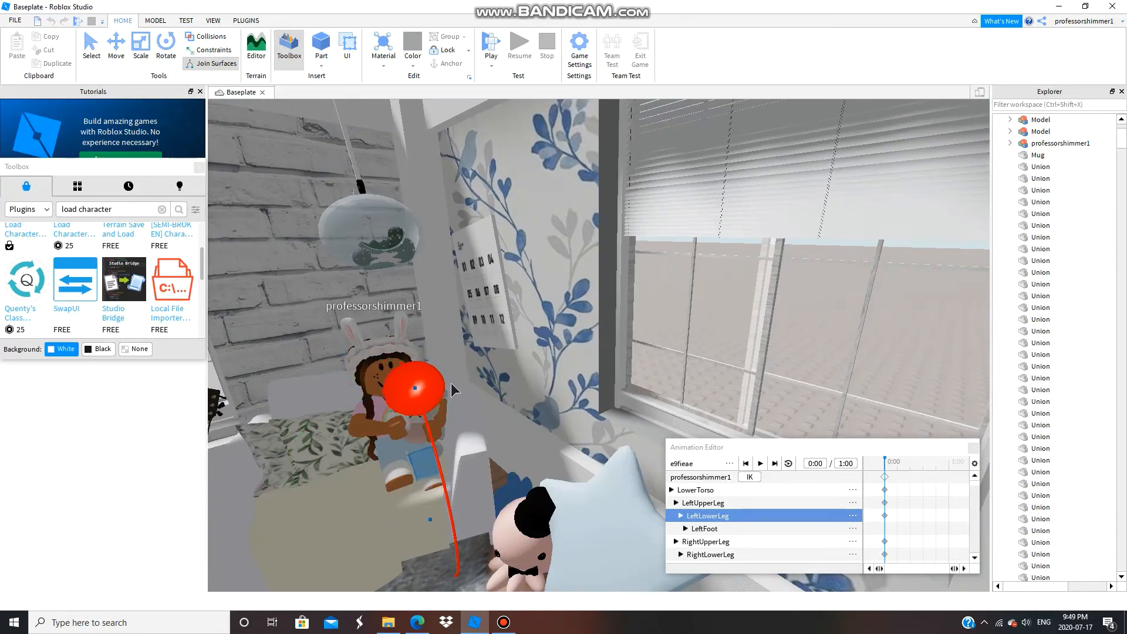
- Rotate the LeftFoot to adjust its angle at the end of the left leg
click(428, 479)
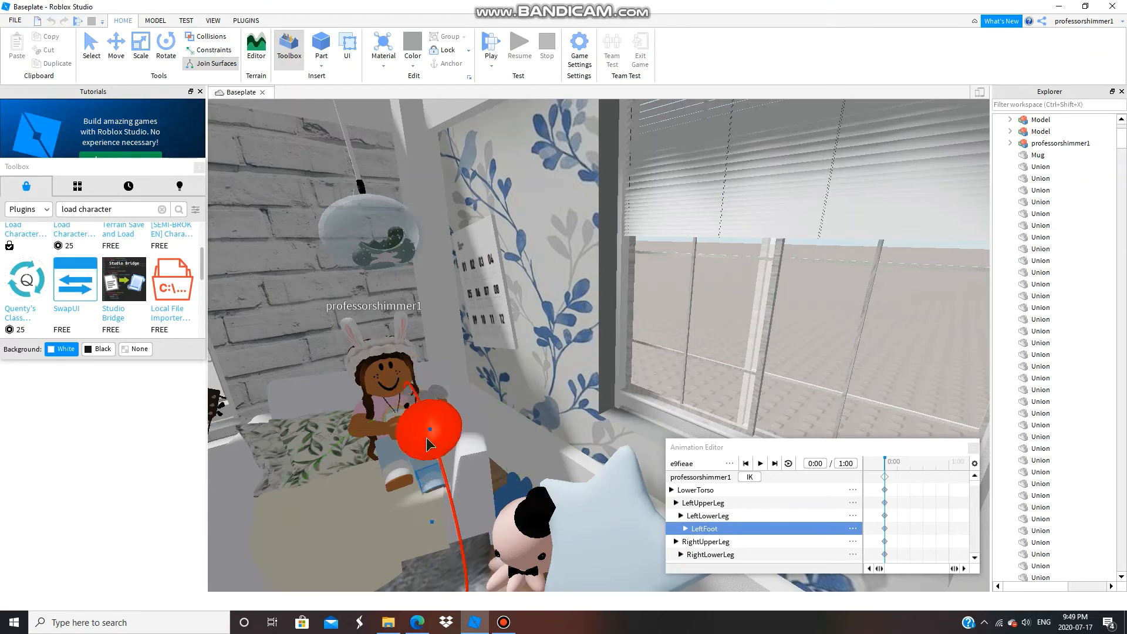
click(404, 503)
scroll(404, 504, up, 3)
right_drag(404, 503, 403, 503)
scroll(404, 503, down, 3)
scroll(403, 503, up, 3)
scroll(435, 459, down, 3)
click(503, 622)
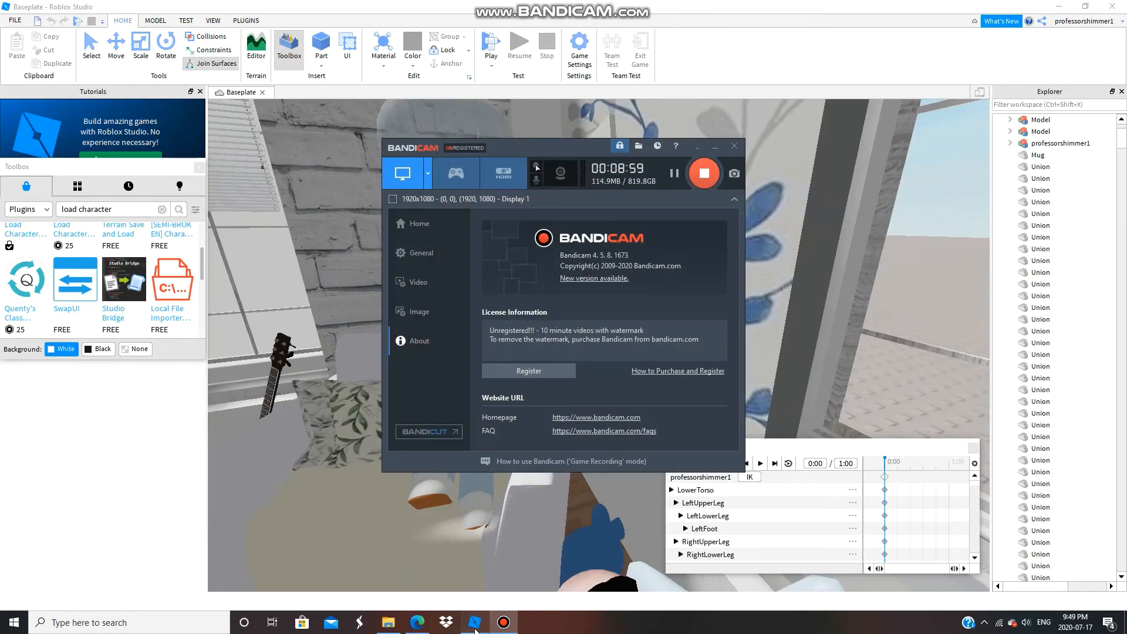
- Turn the avatar's Head to the side and tilt it slightly toward the plush bunny
right_drag(527, 517, 528, 518)
scroll(528, 518, up, 3)
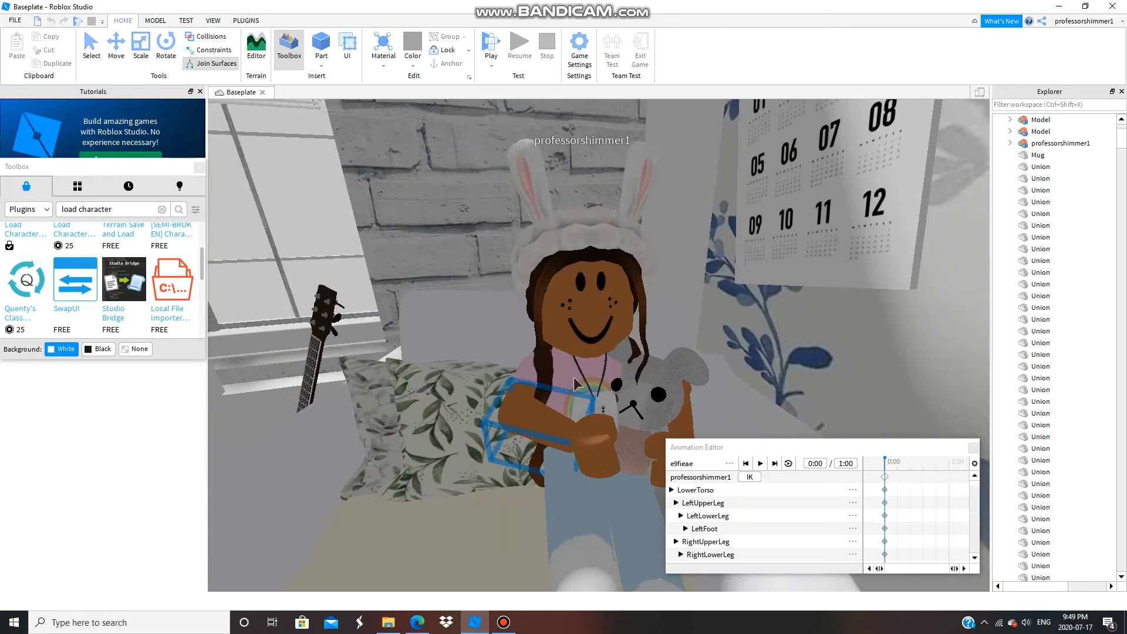
scroll(733, 506, down, 3)
click(695, 554)
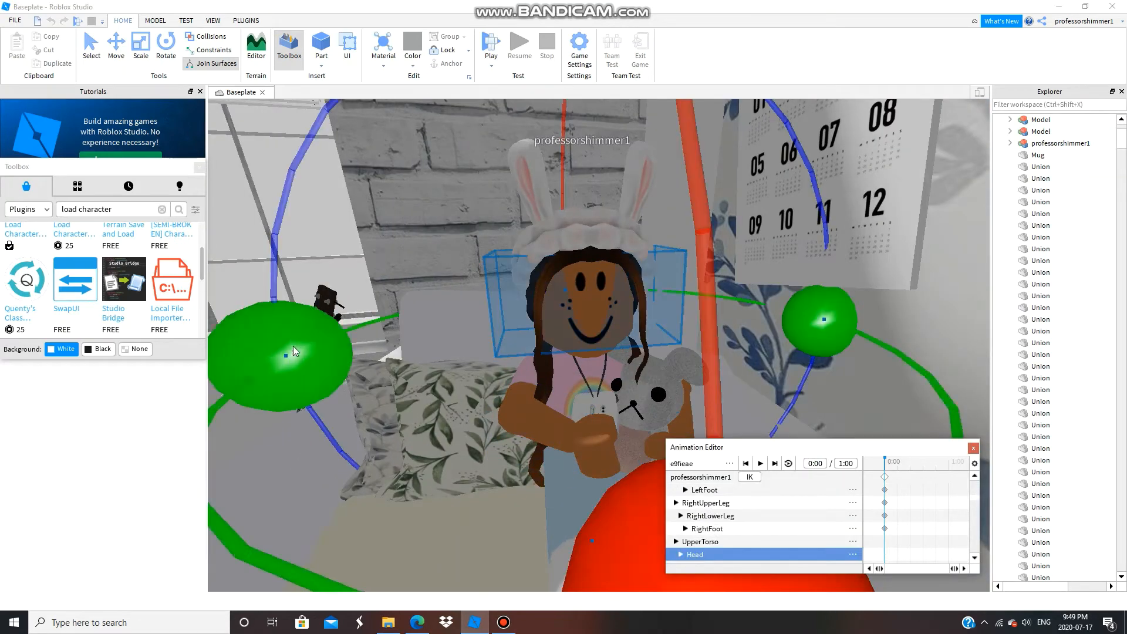
scroll(495, 336, down, 3)
scroll(495, 336, up, 3)
right_drag(507, 336, 507, 336)
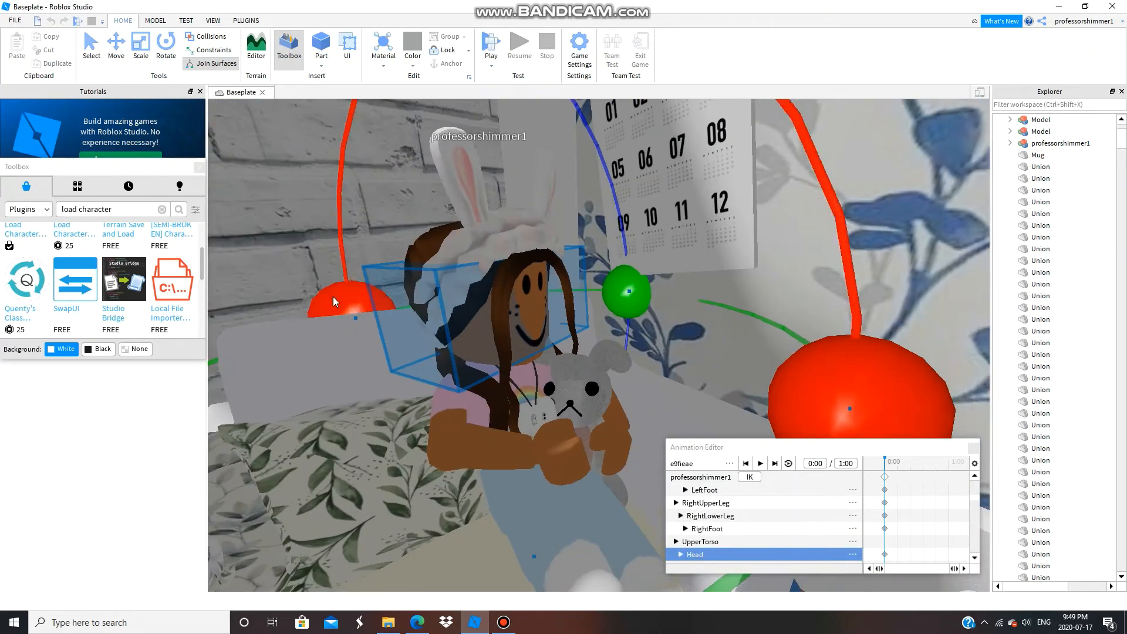
drag(333, 297, 326, 246)
right_drag(519, 318, 519, 318)
key(r)
right_drag(569, 418, 569, 417)
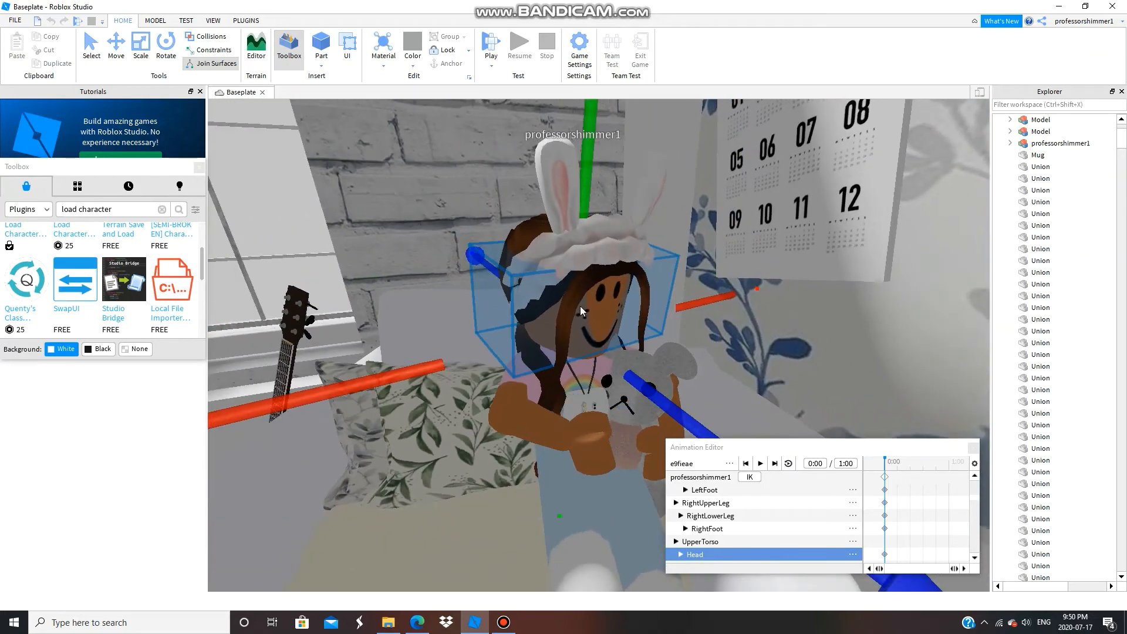
click(557, 373)
- Examine the avatar's hugging pose on the bed from far away and close up
scroll(590, 425, down, 4)
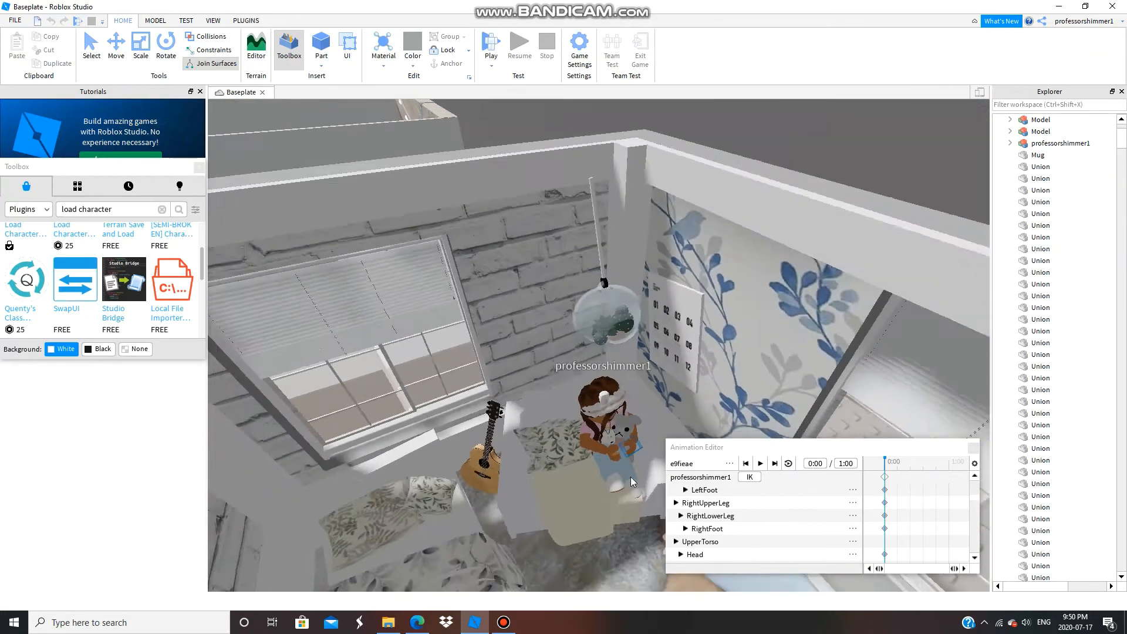
scroll(631, 475, up, 4)
scroll(629, 456, down, 2)
scroll(590, 347, down, 4)
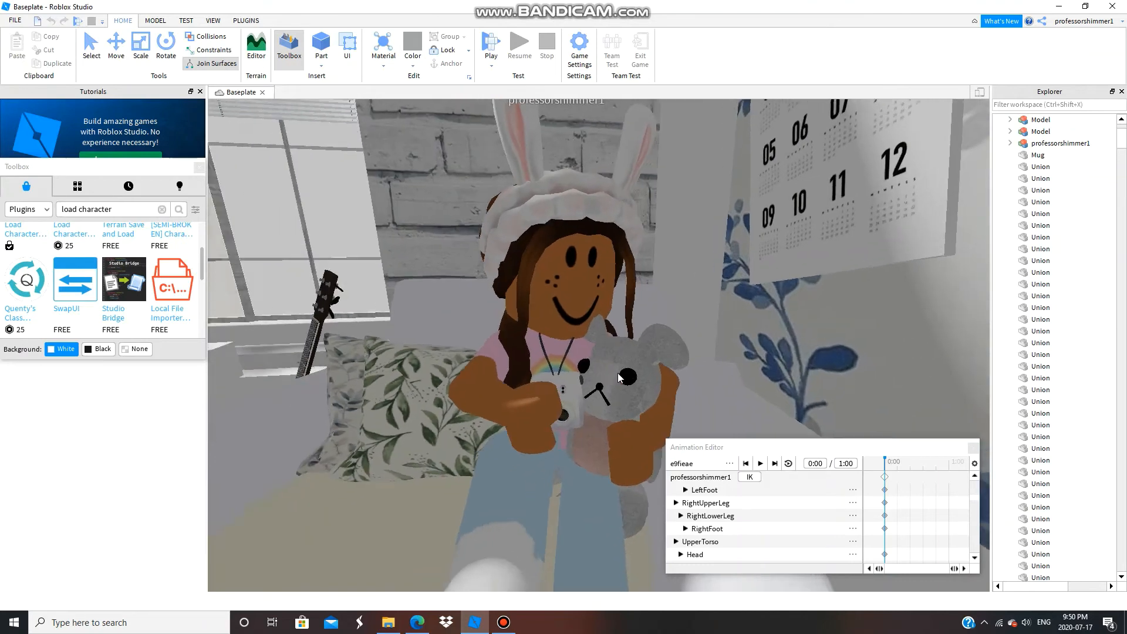
scroll(600, 368, up, 3)
scroll(600, 368, down, 3)
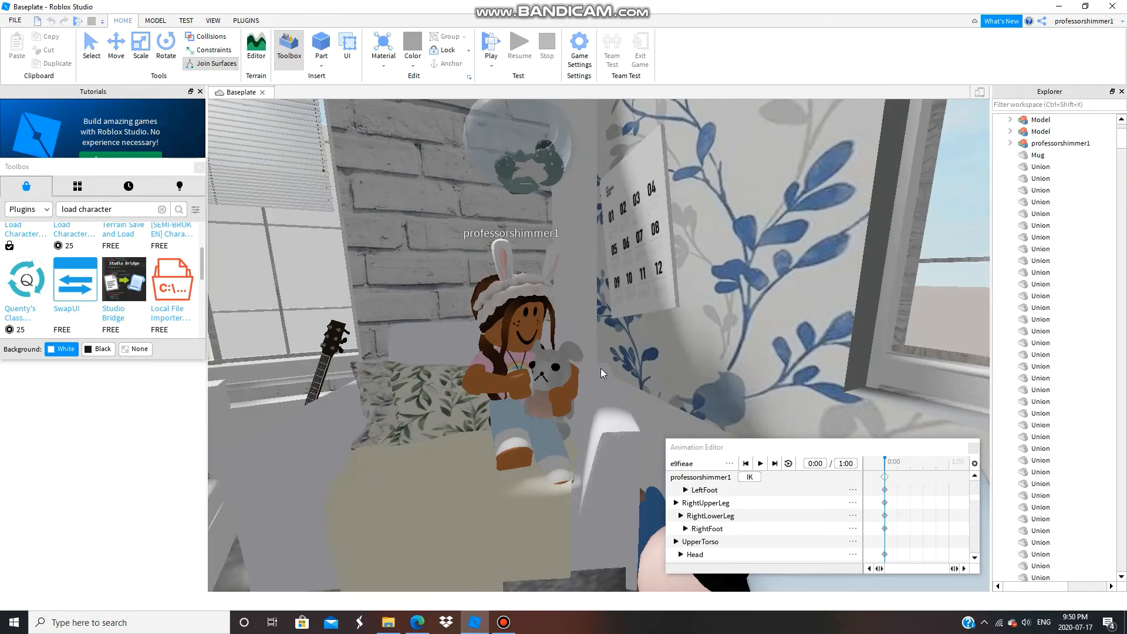
scroll(600, 368, up, 2)
- Rename the avatar's model in the workspace to a single period (".")
click(1041, 146)
double_click(1041, 147)
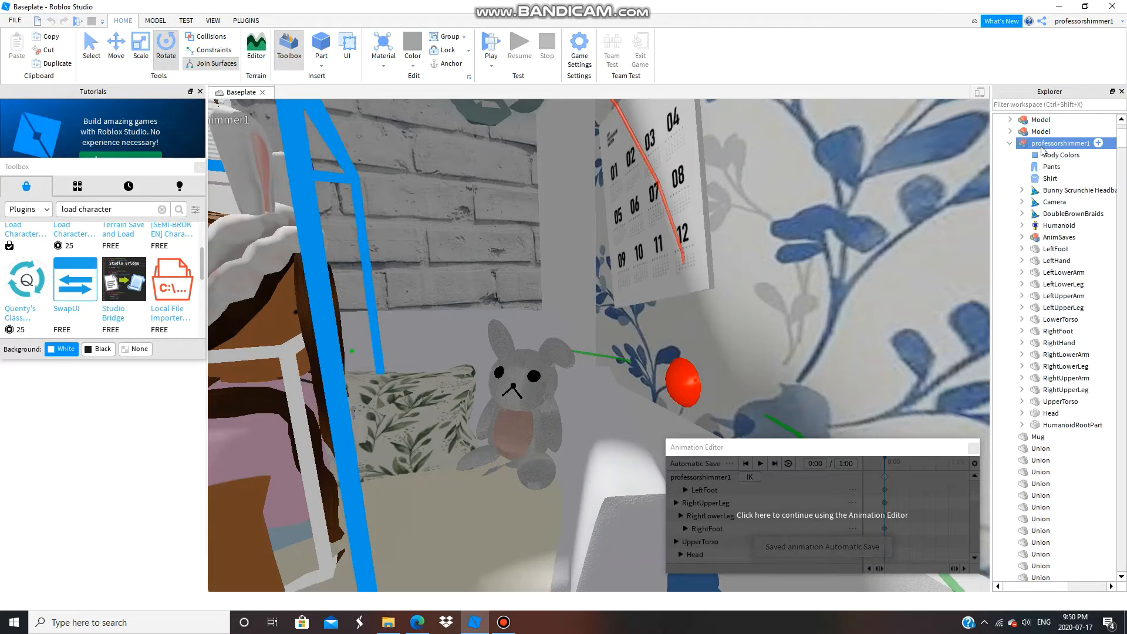
double_click(1041, 147)
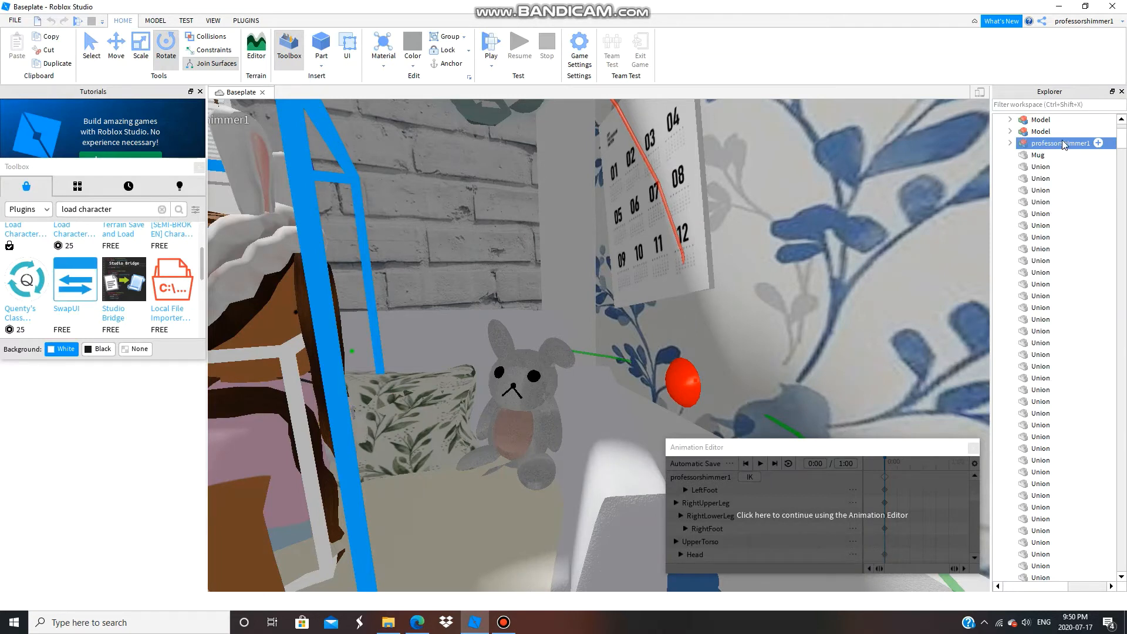
double_click(1063, 145)
double_click(1063, 145)
double_click(1063, 144)
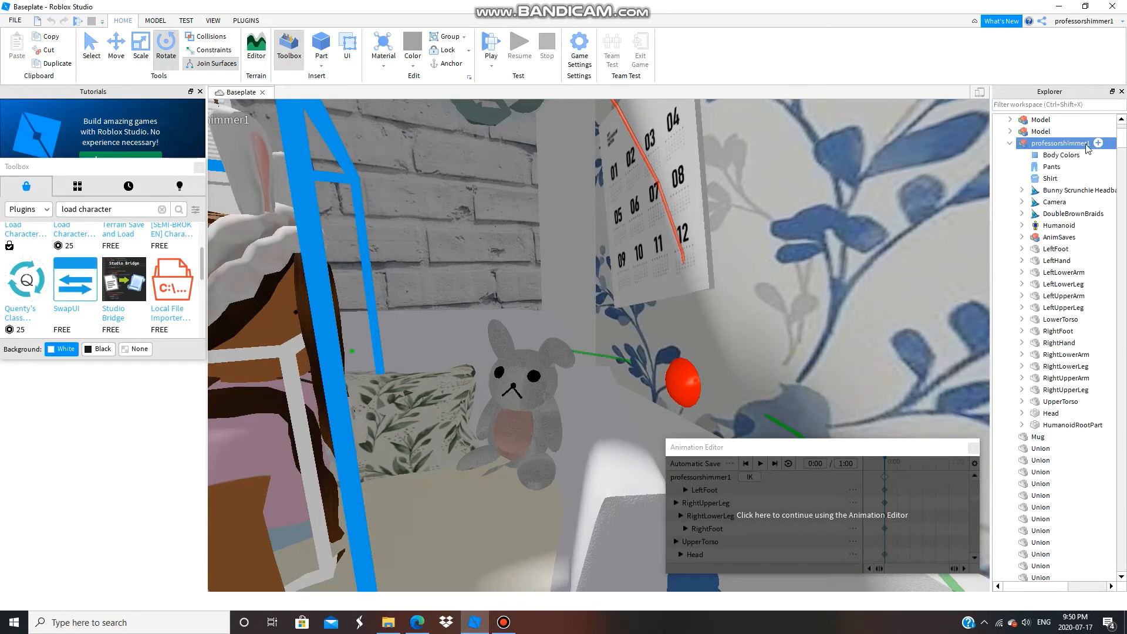
double_click(1086, 149)
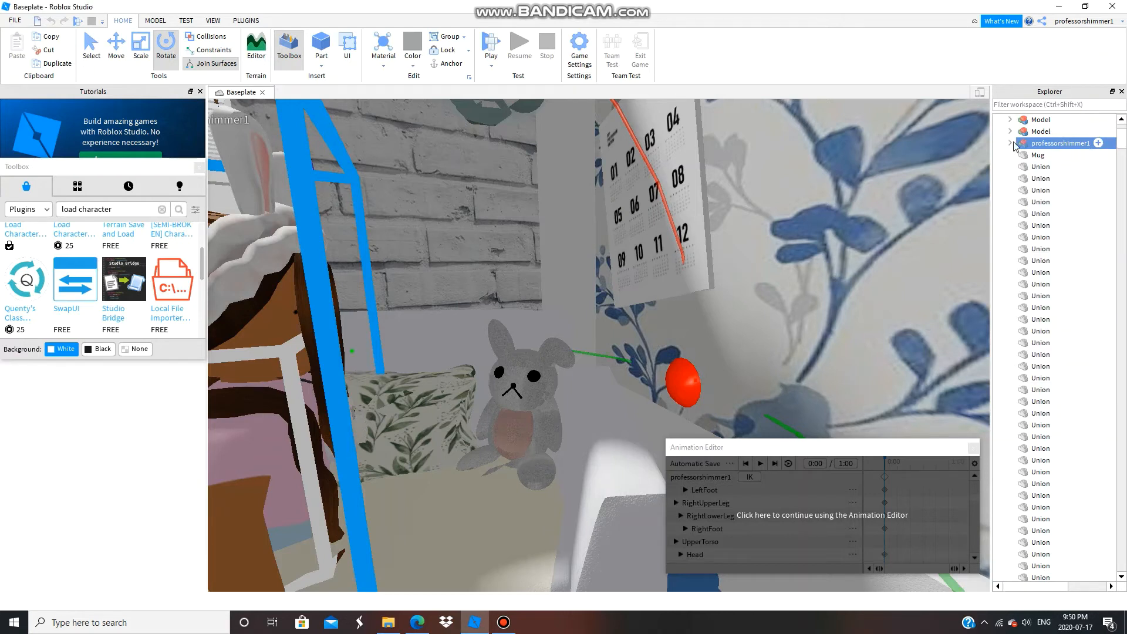
double_click(1055, 146)
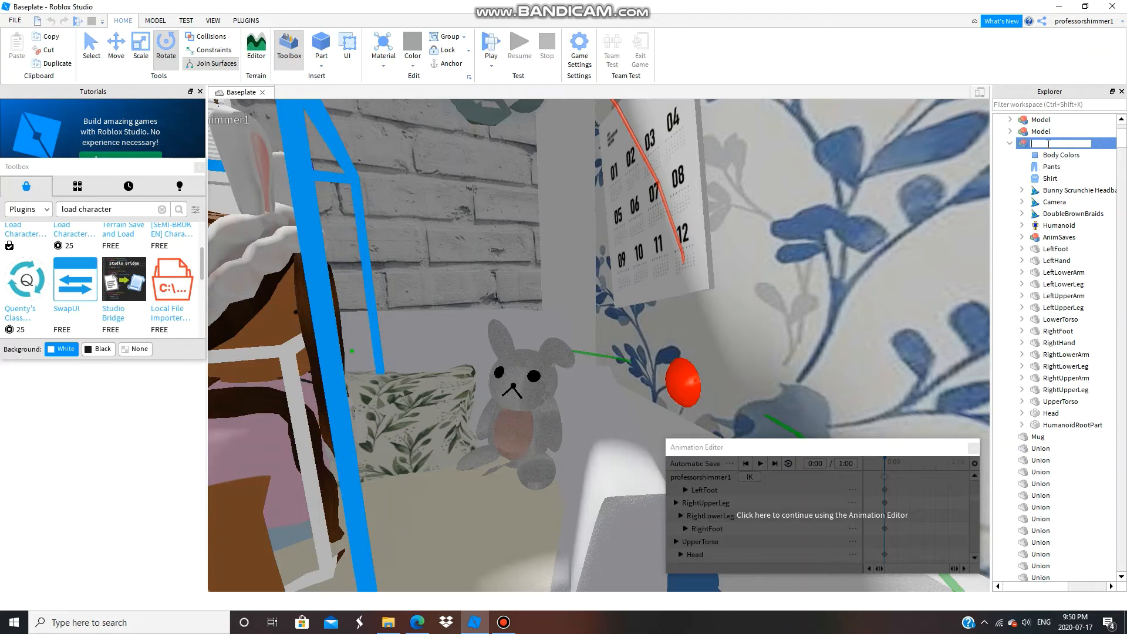
key(Return)
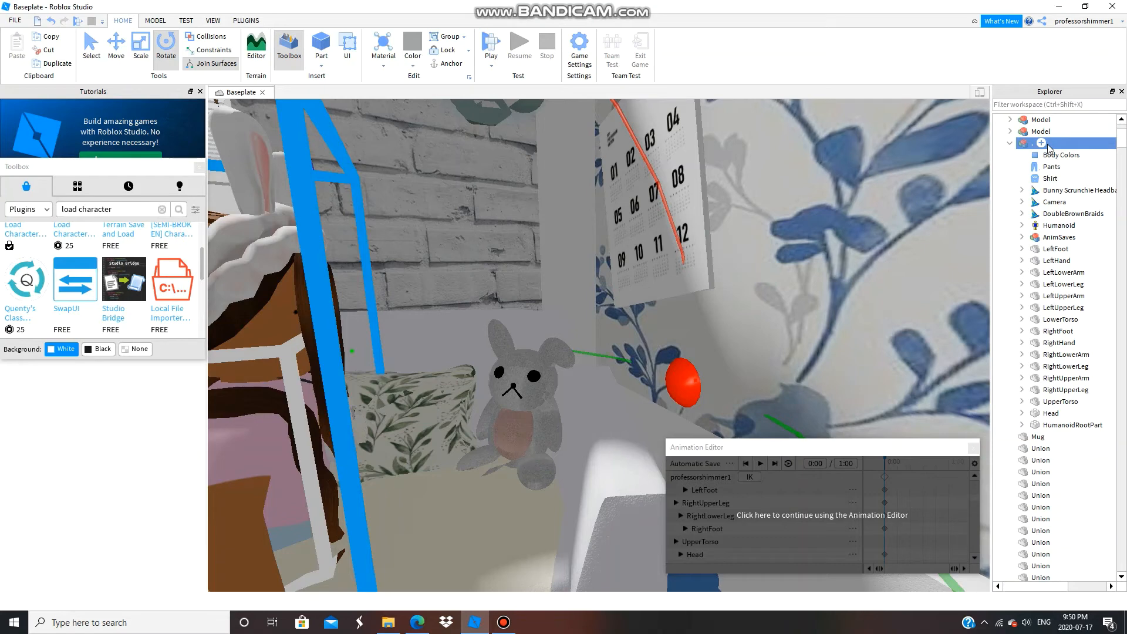
right_drag(732, 300, 732, 299)
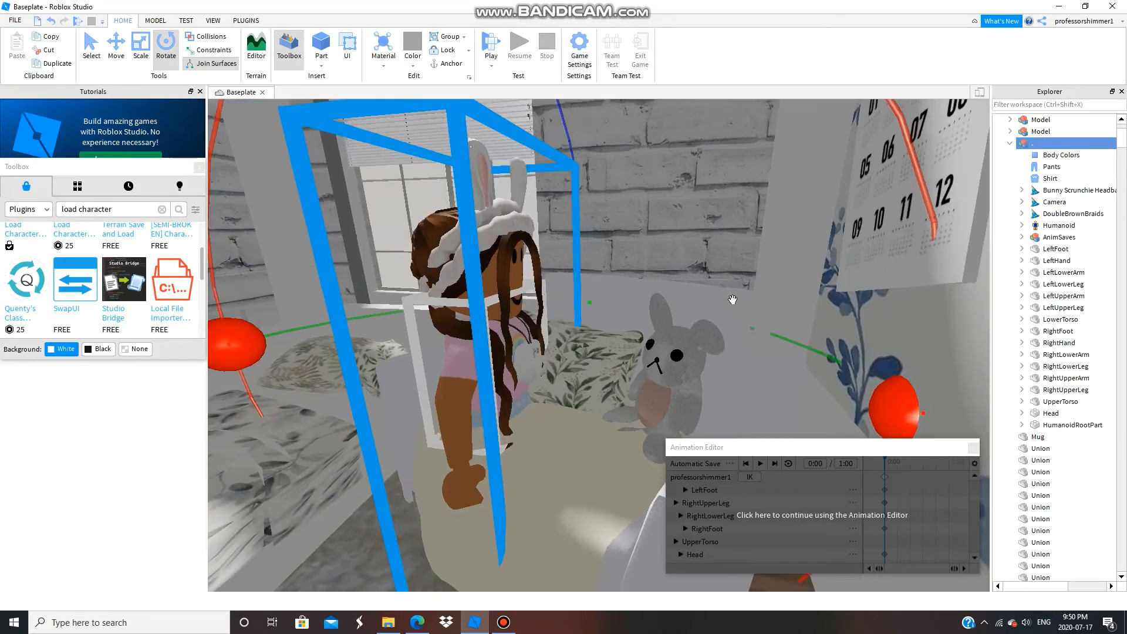
scroll(566, 340, down, 3)
scroll(478, 293, up, 5)
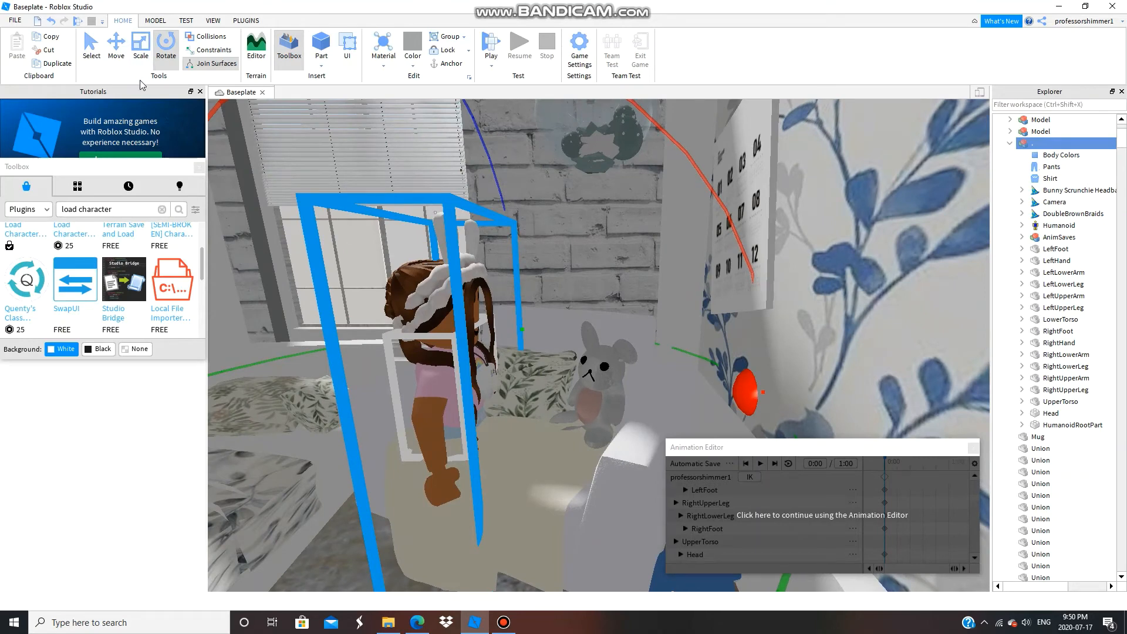
right_drag(621, 196, 621, 196)
click(1009, 143)
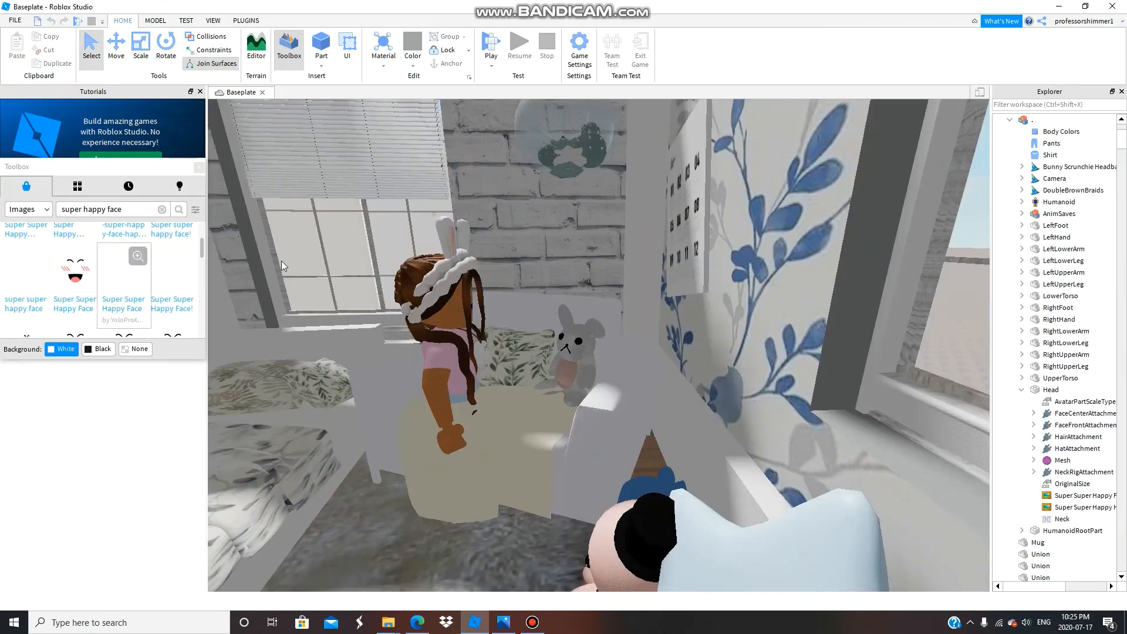
- Open the Animation Editor on the avatar with its Automatic Save animation to bring back the pose
right_drag(523, 301, 523, 301)
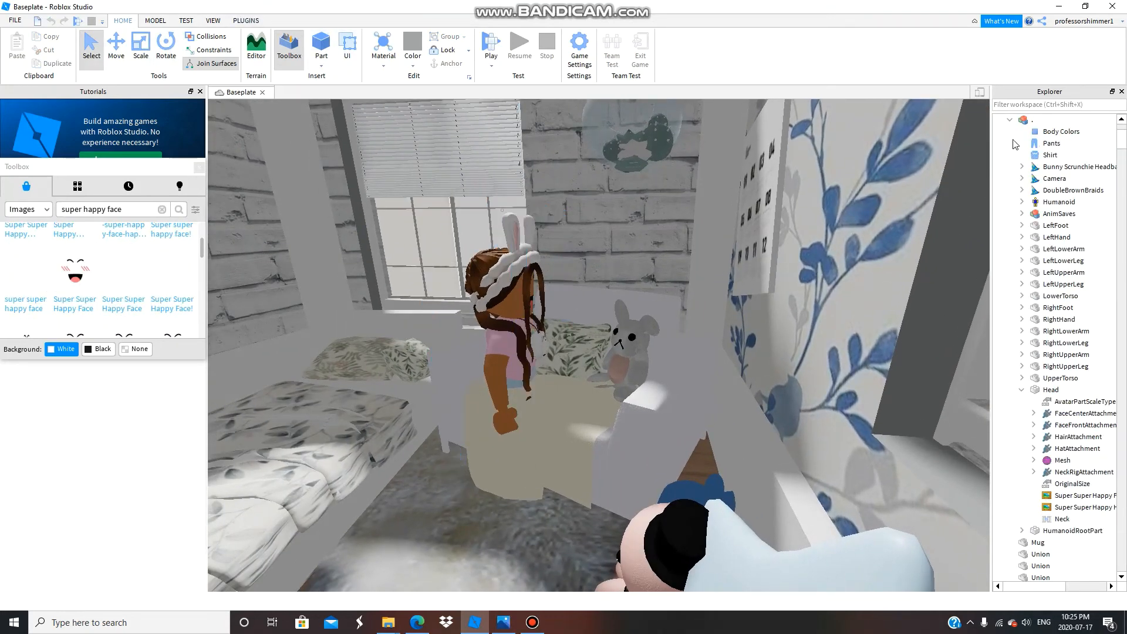
click(250, 21)
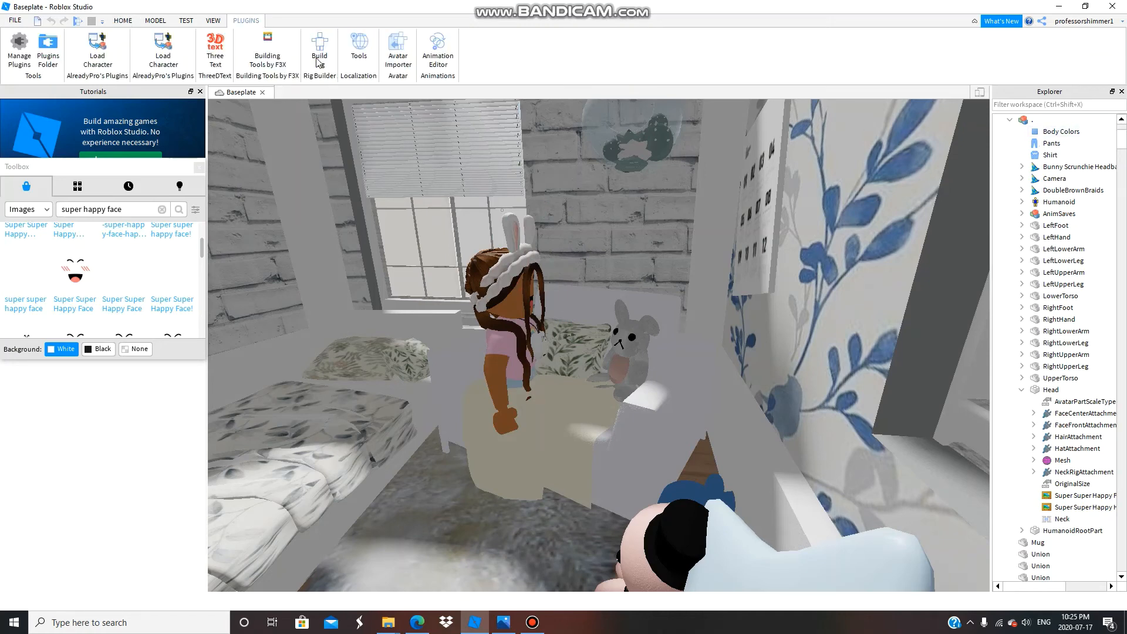
click(438, 50)
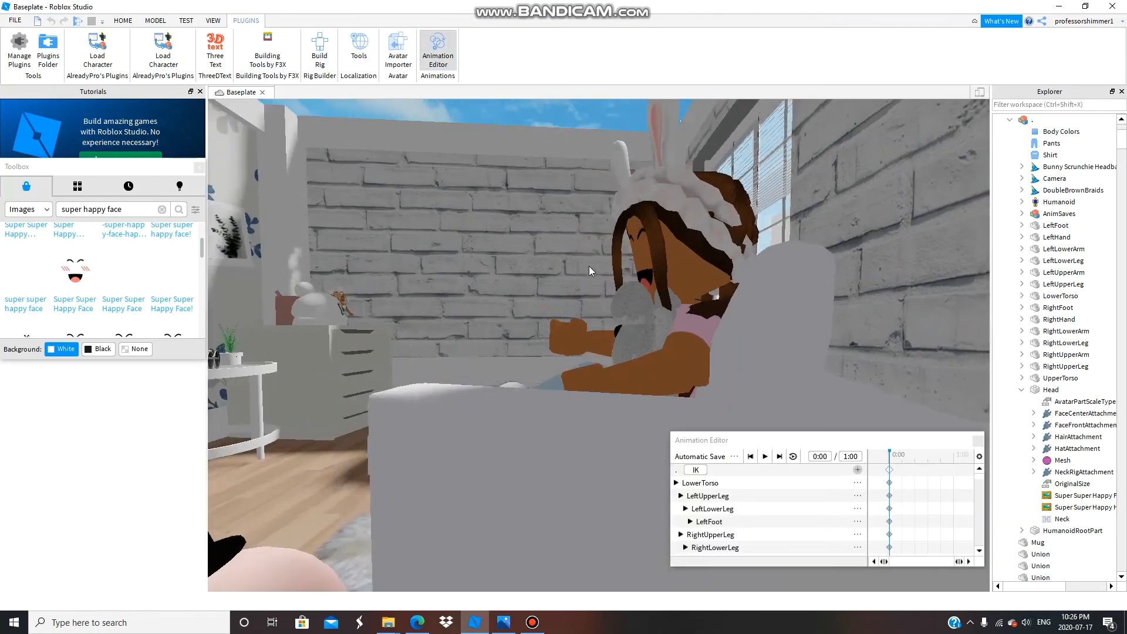
- Examine the avatar hugging the plush bunny on the bed from several camera angles around the room to find a screenshot view
right_drag(589, 267, 581, 264)
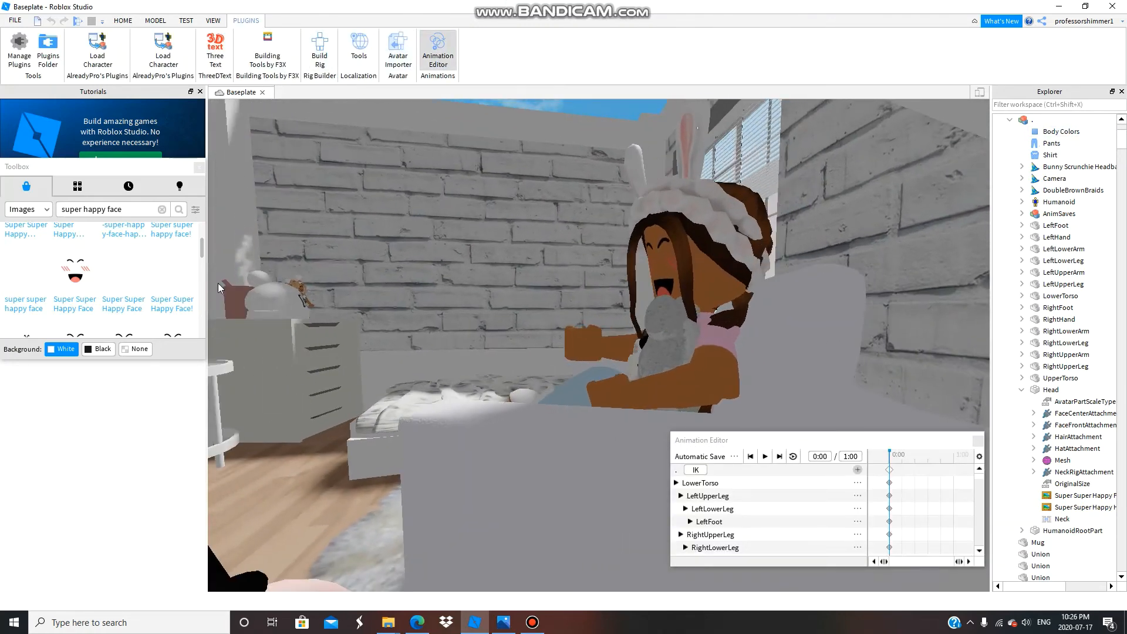
mouse_move(217, 283)
right_down()
mouse_move(229, 284)
mouse_move(218, 283)
right_up()
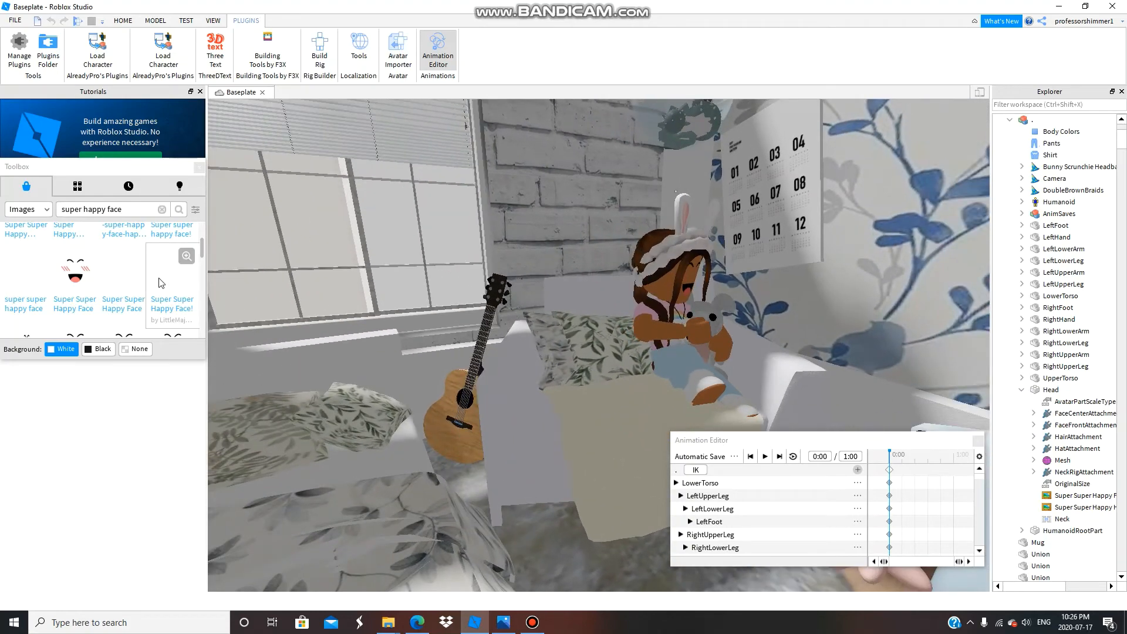
mouse_move(560, 437)
right_down()
mouse_move(495, 430)
mouse_move(612, 451)
mouse_move(538, 432)
right_up()
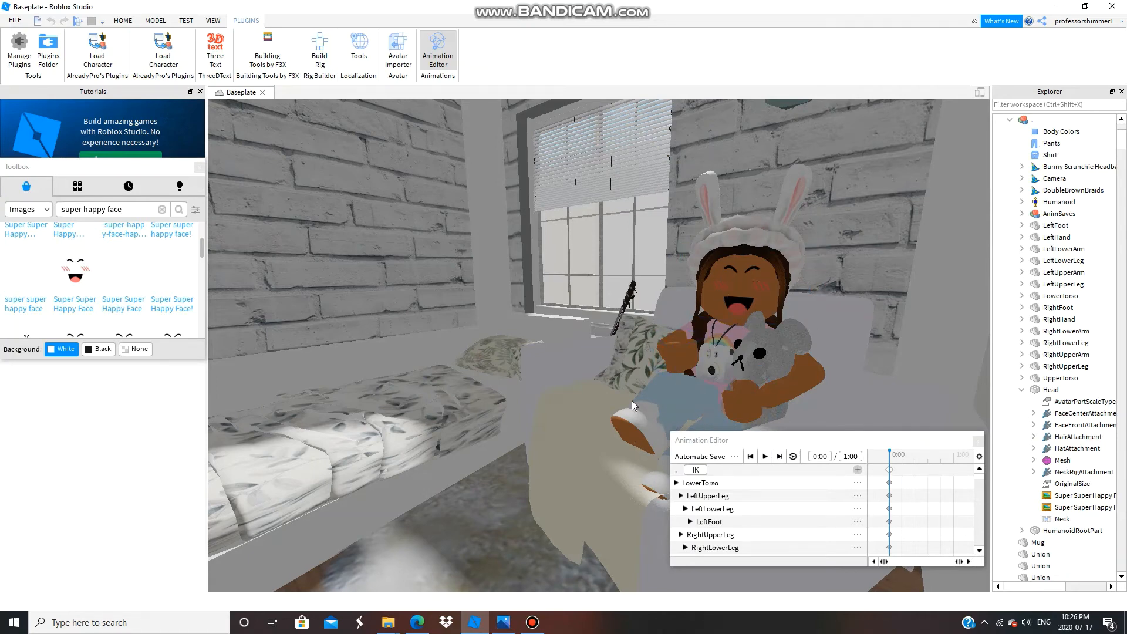
right_drag(458, 265, 435, 266)
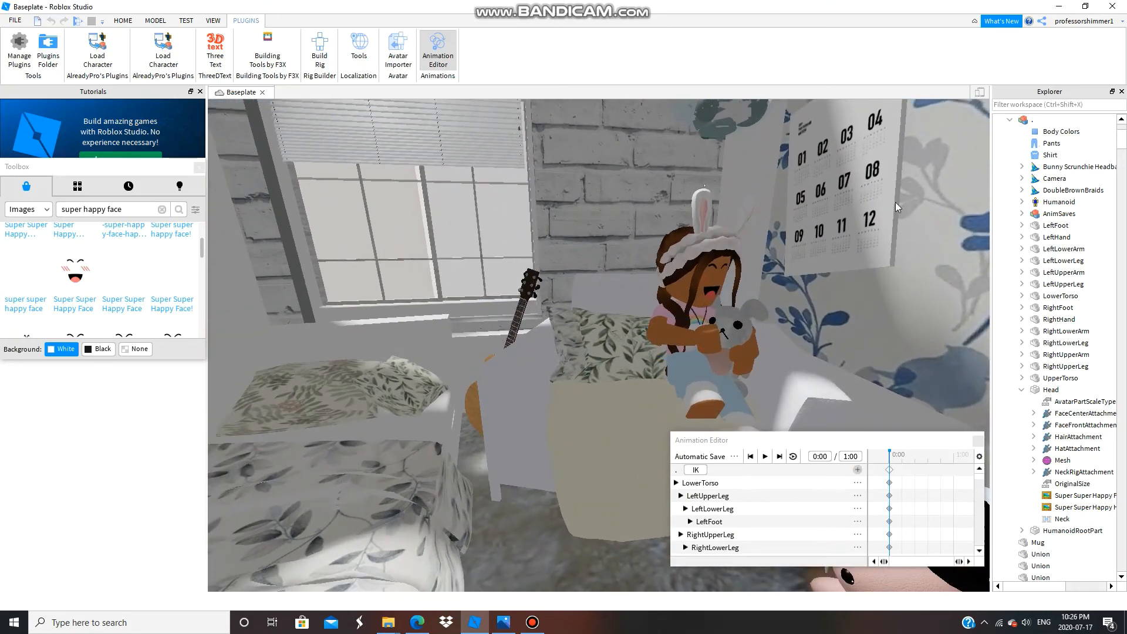
right_drag(895, 201, 775, 249)
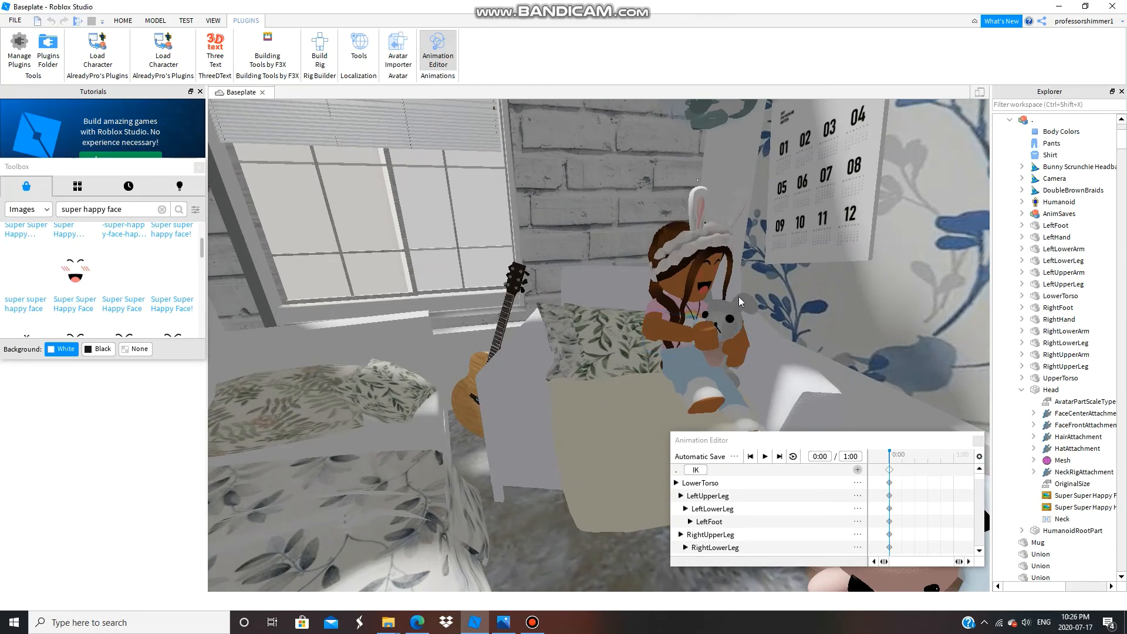
right_drag(739, 296, 731, 311)
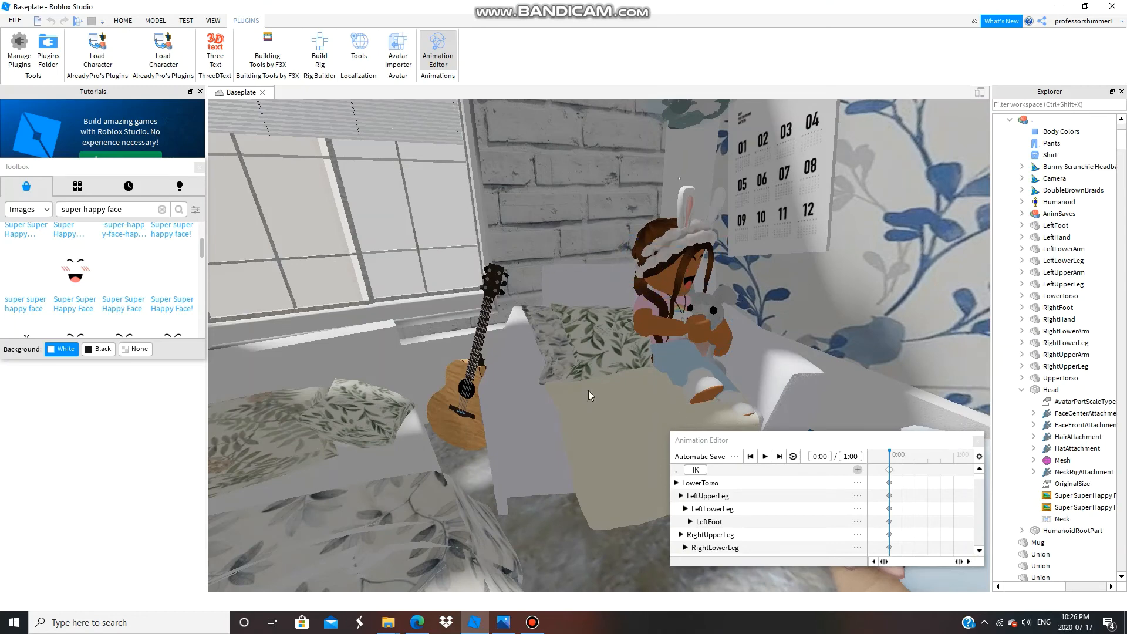
right_drag(548, 296, 548, 296)
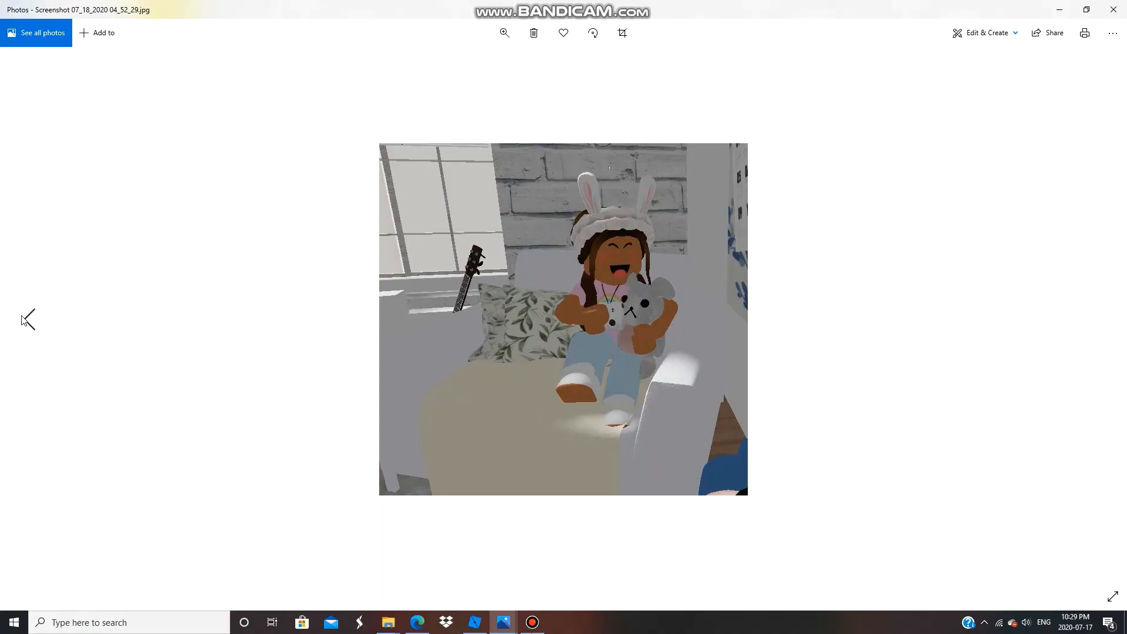
- In Photos, browse the saved scene screenshots and compare "Screenshot 07_18_2020 04_53_29.jpg" with its edited "(1)" version
click(30, 320)
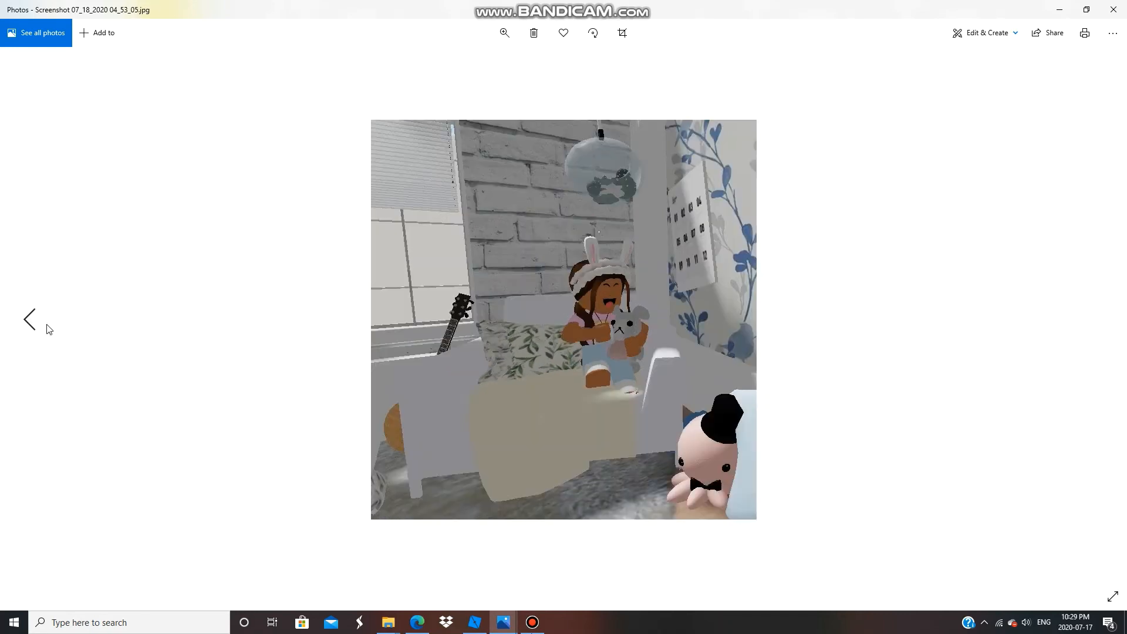
click(49, 329)
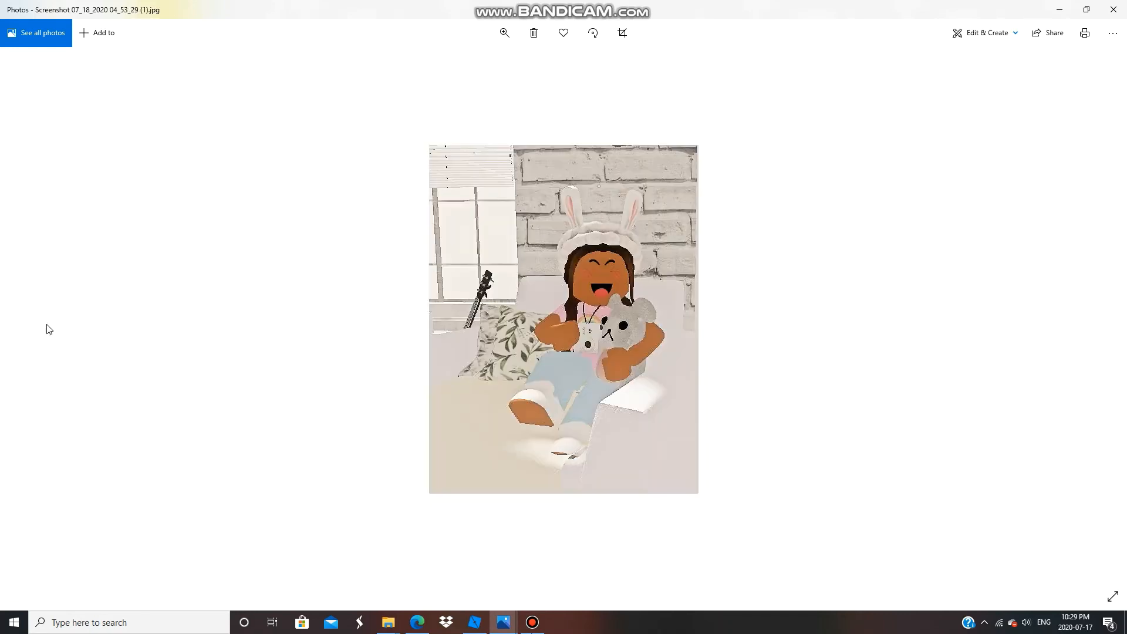
click(1088, 349)
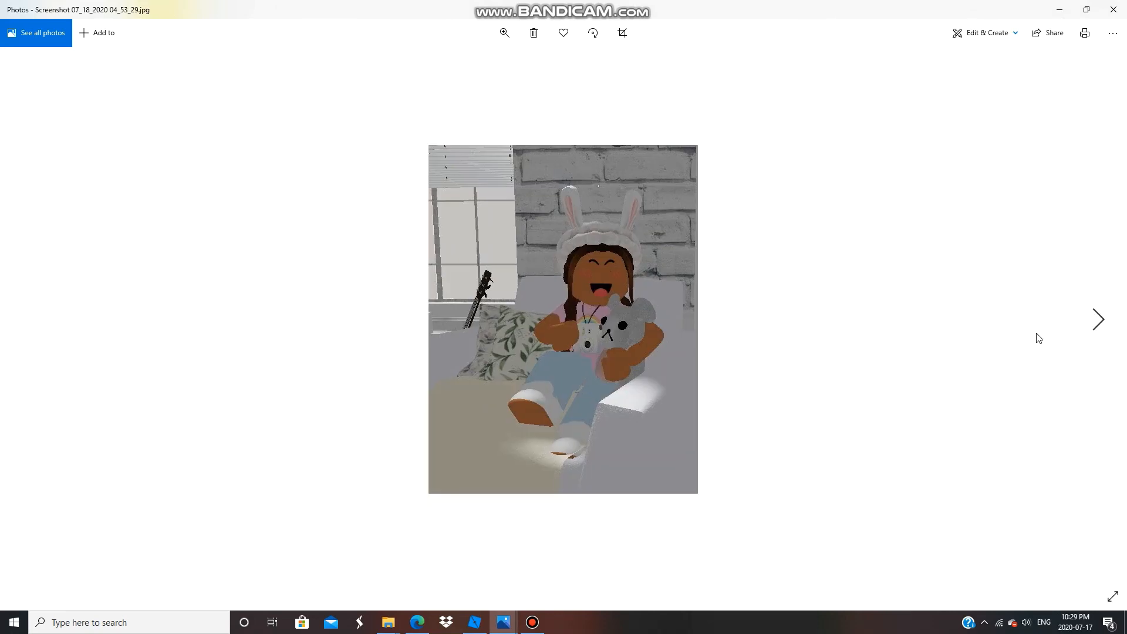
click(18, 311)
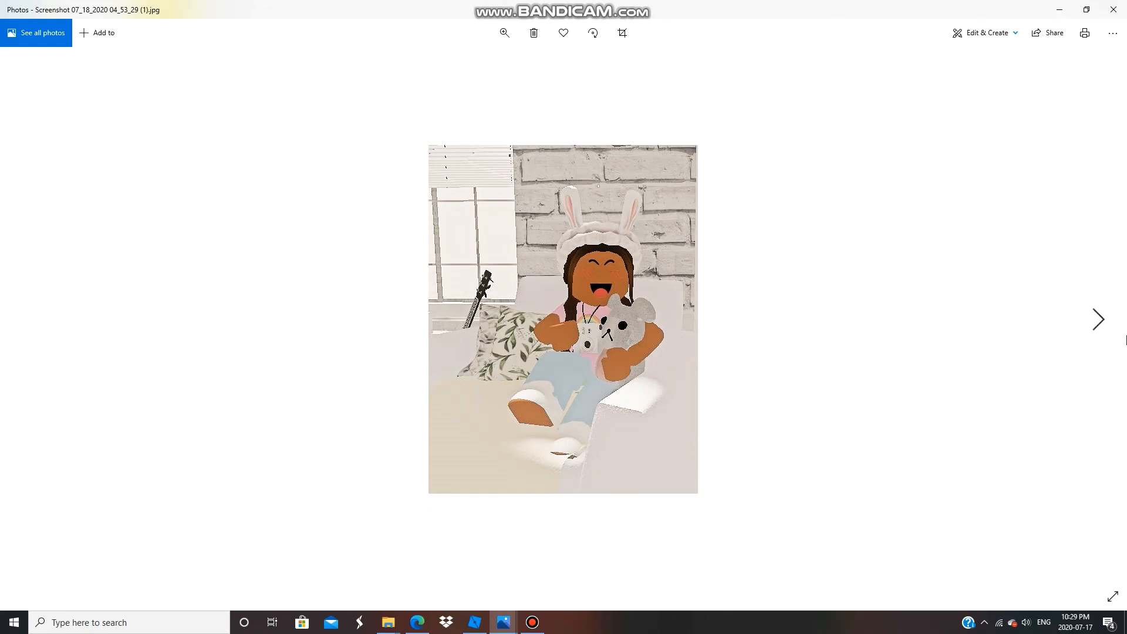
click(1125, 338)
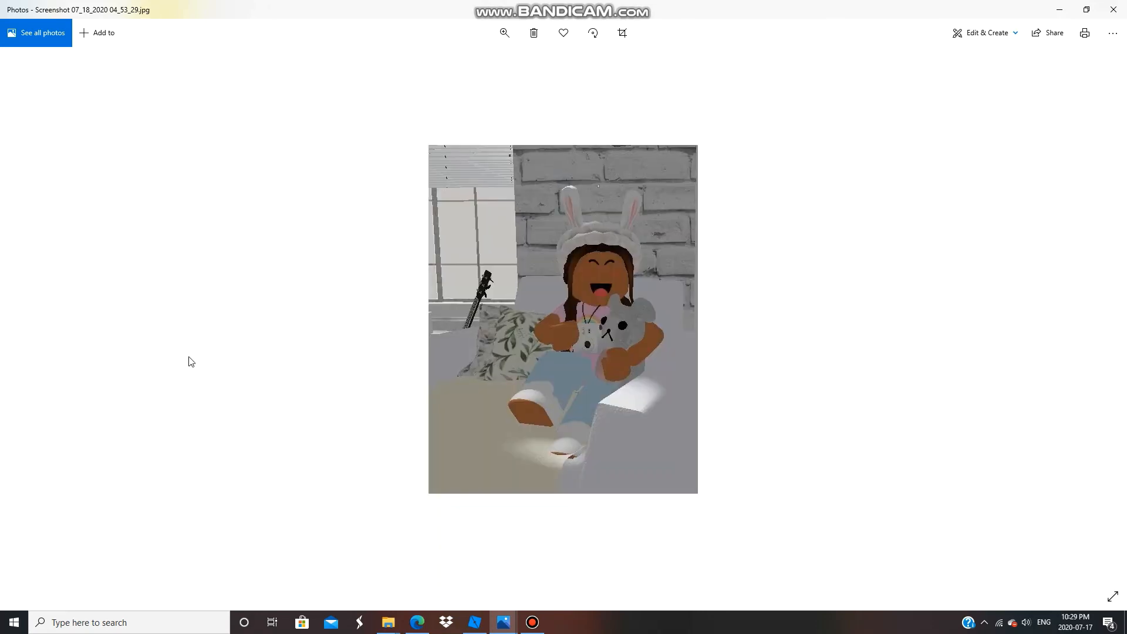
click(40, 322)
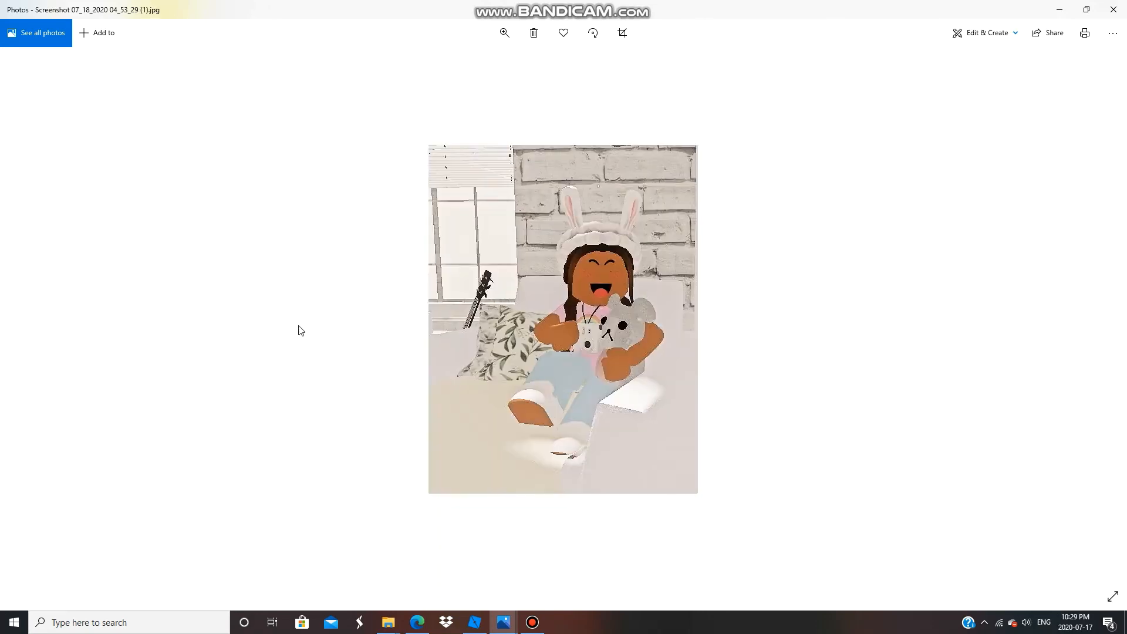